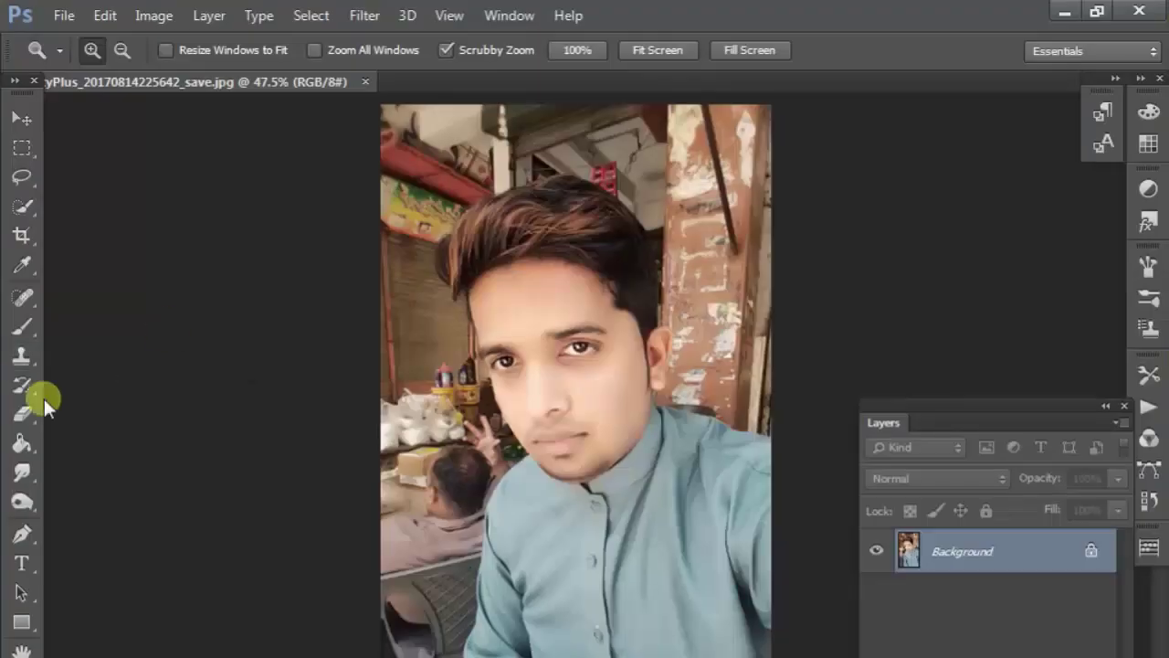
# Crop the selfie's bottom edge up to about 724 px height, tightening the frame around the face
pyautogui.press('c')
pyautogui.moveTo(770, 104); pyautogui.dragTo(618, 644)
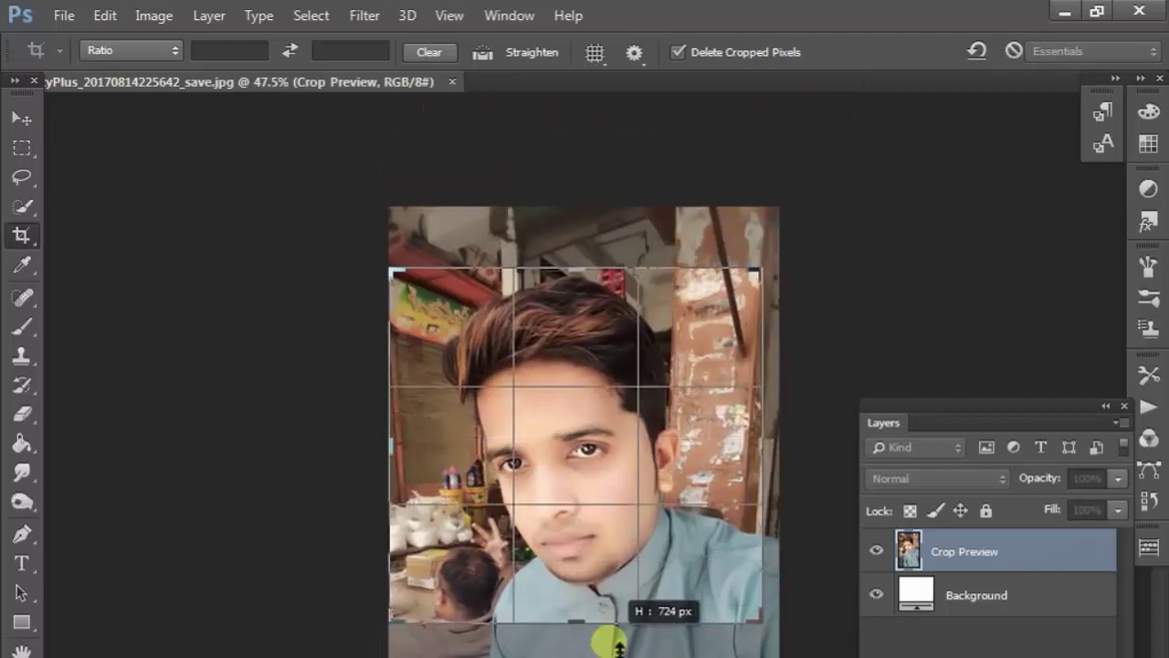
pyautogui.press('Return')
pyautogui.scroll(2, 407, 589)
pyautogui.scroll(3, 694, 527)
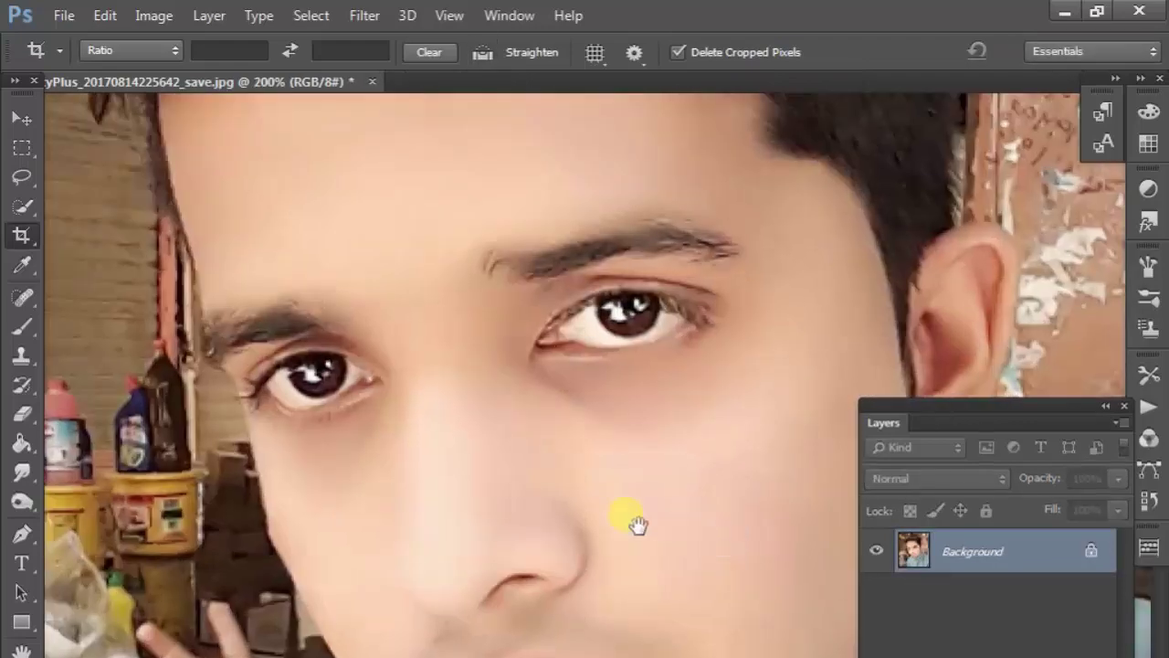
pyautogui.scroll(-2, 634, 525)
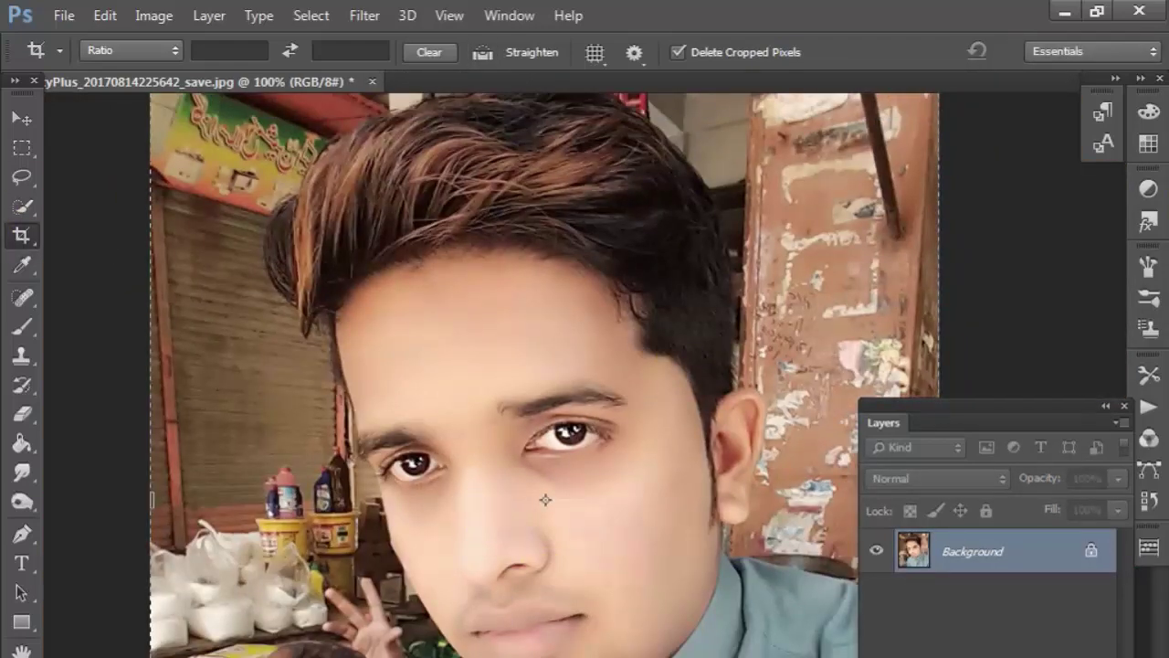
pyautogui.scroll(-1, 557, 471)
pyautogui.click(648, 634)
pyautogui.scroll(2, 612, 548)
pyautogui.scroll(3, 607, 543)
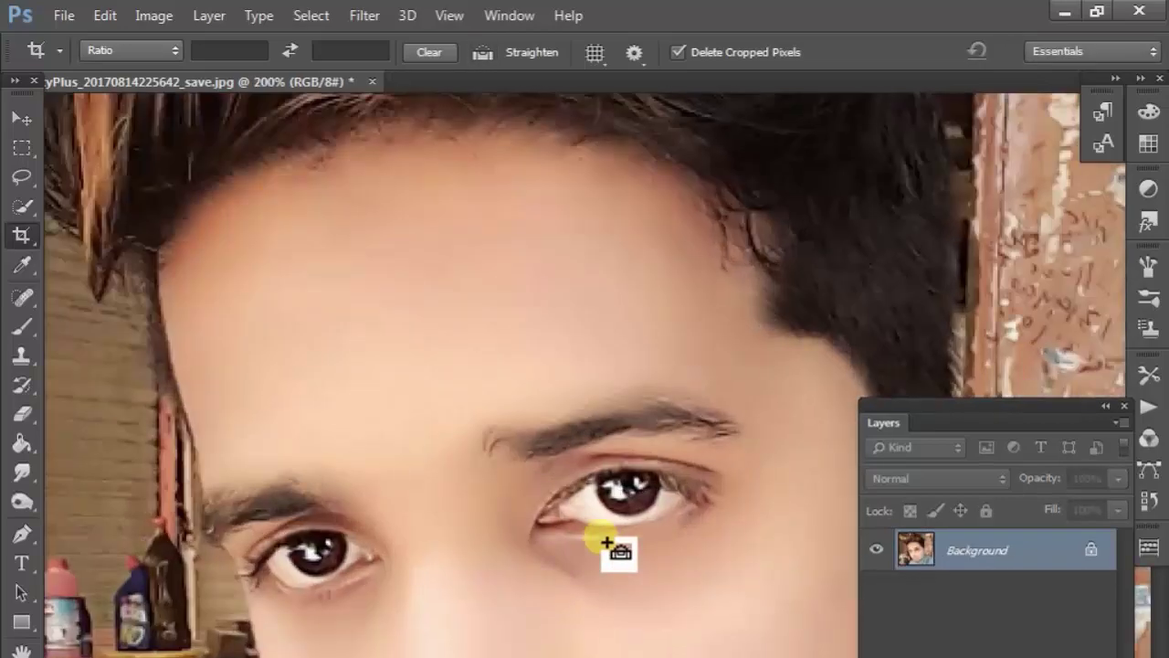
pyautogui.scroll(-1, 608, 544)
pyautogui.scroll(-1, 673, 460)
pyautogui.scroll(-3, 630, 500)
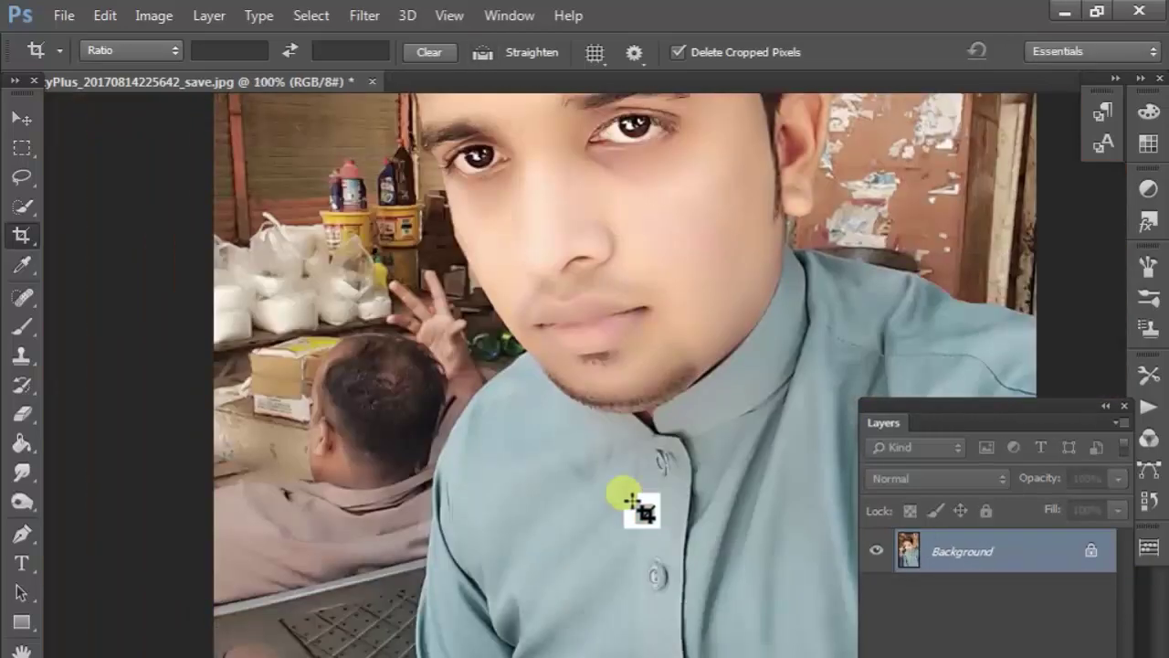
pyautogui.scroll(-5, 630, 500)
pyautogui.scroll(3, 636, 522)
pyautogui.scroll(-3, 600, 465)
pyautogui.scroll(1, 530, 459)
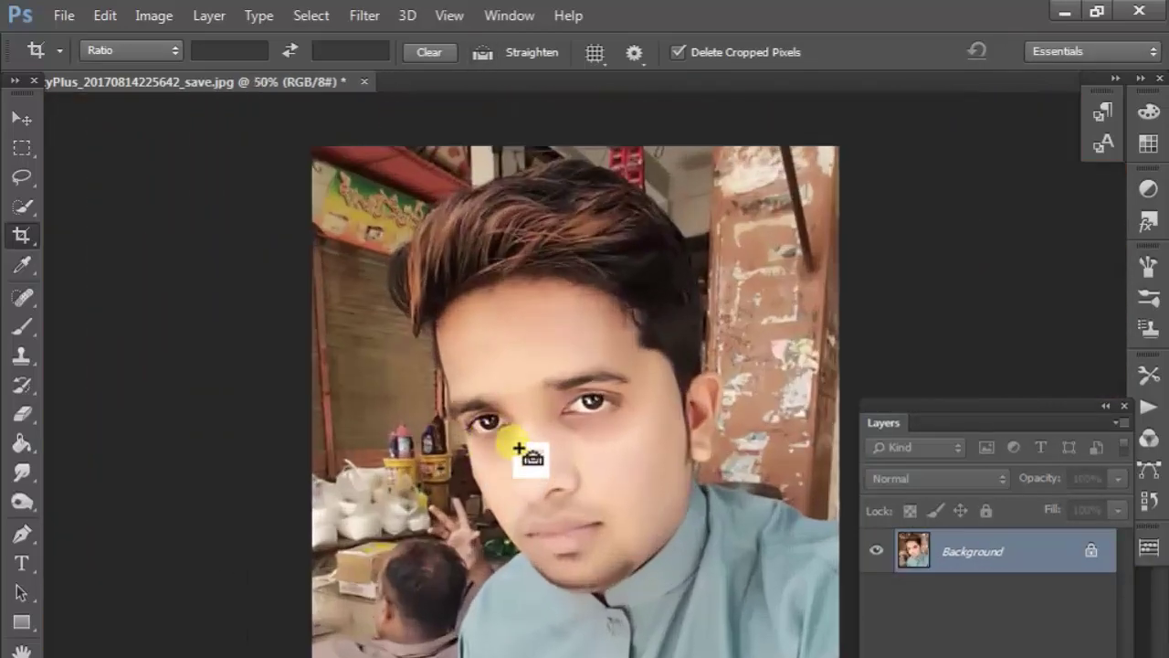
pyautogui.scroll(3, 518, 448)
pyautogui.scroll(-1, 426, 463)
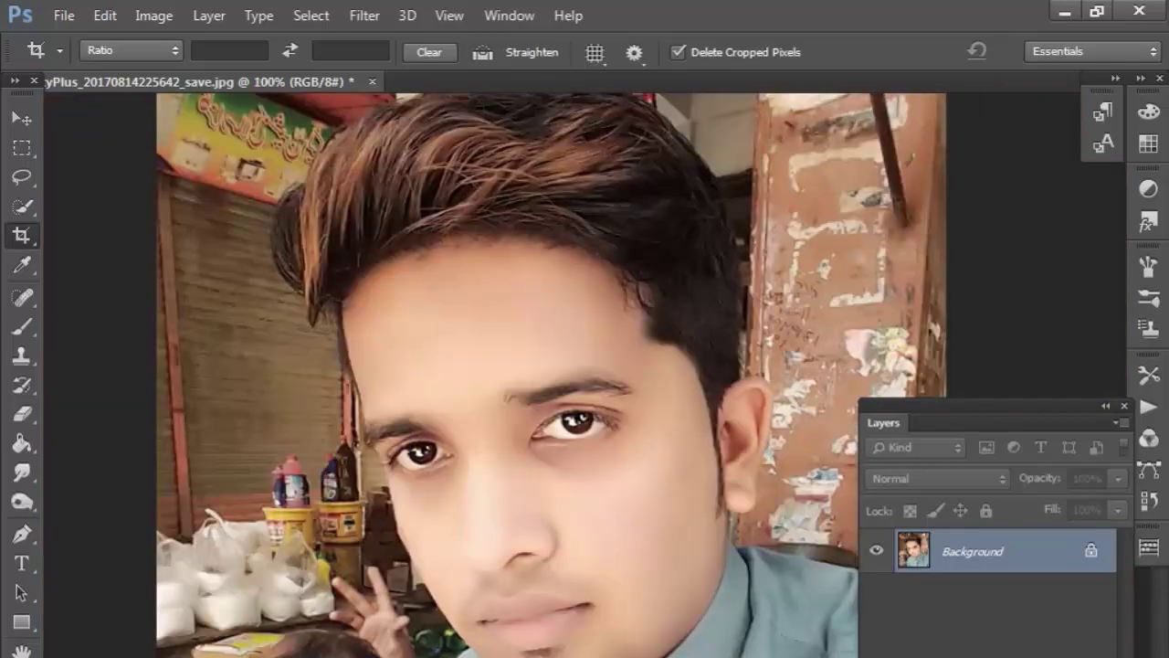
# Open click3d_fractalnoise, move it into the selfie as a new layer, and close the source file
pyautogui.click(64, 19)
pyautogui.click(109, 60)
pyautogui.click(918, 497)
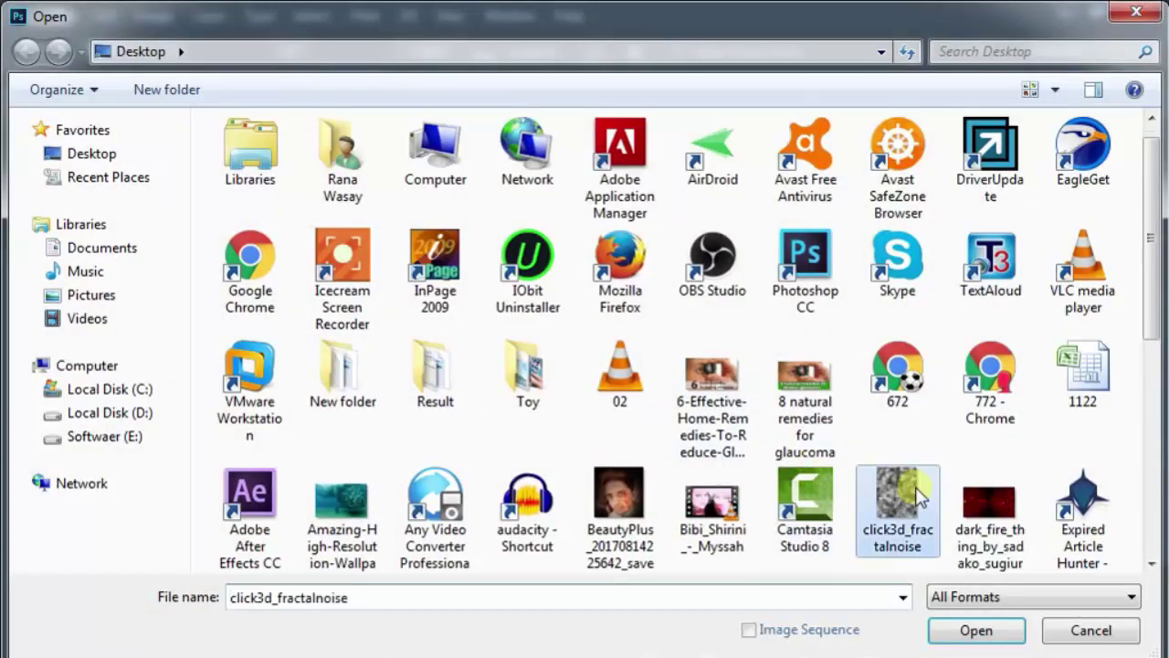
pyautogui.doubleClick(918, 498)
pyautogui.click(22, 118)
pyautogui.moveTo(353, 347)
pyautogui.mouseDown()
pyautogui.moveTo(690, 447)
pyautogui.moveTo(579, 370)
pyautogui.mouseUp()
pyautogui.click(459, 107)
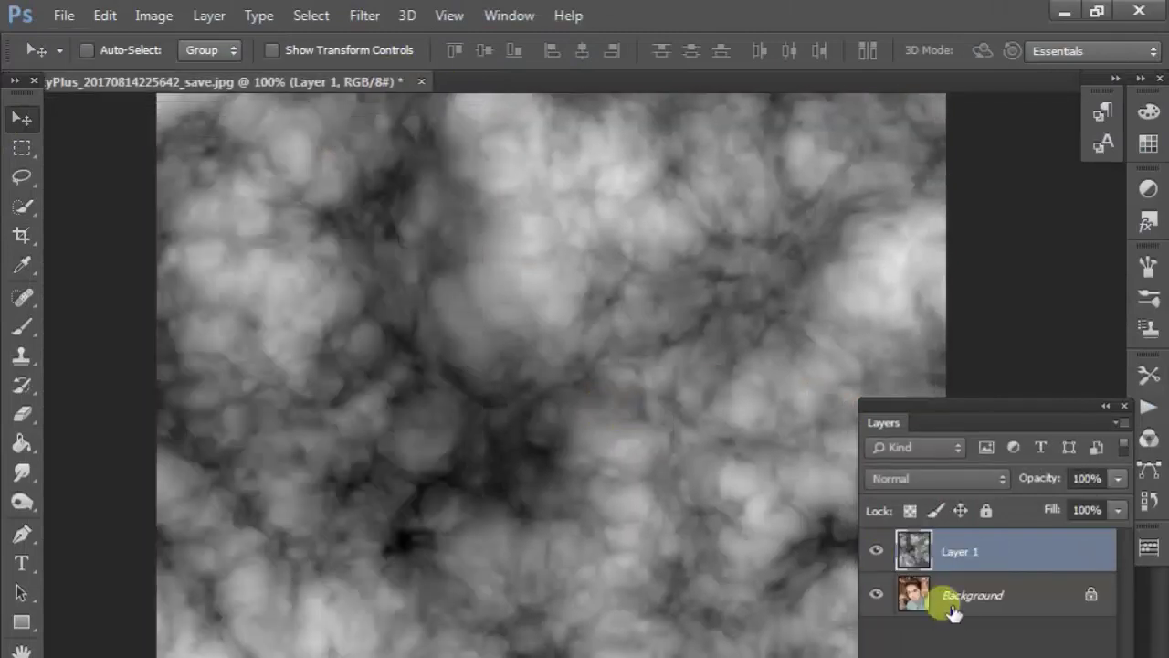
# Duplicate the Background layer and scale the cloud texture Layer 1 down to cover the face
pyautogui.click(970, 604)
pyautogui.hotkey('ctrl', 'j')
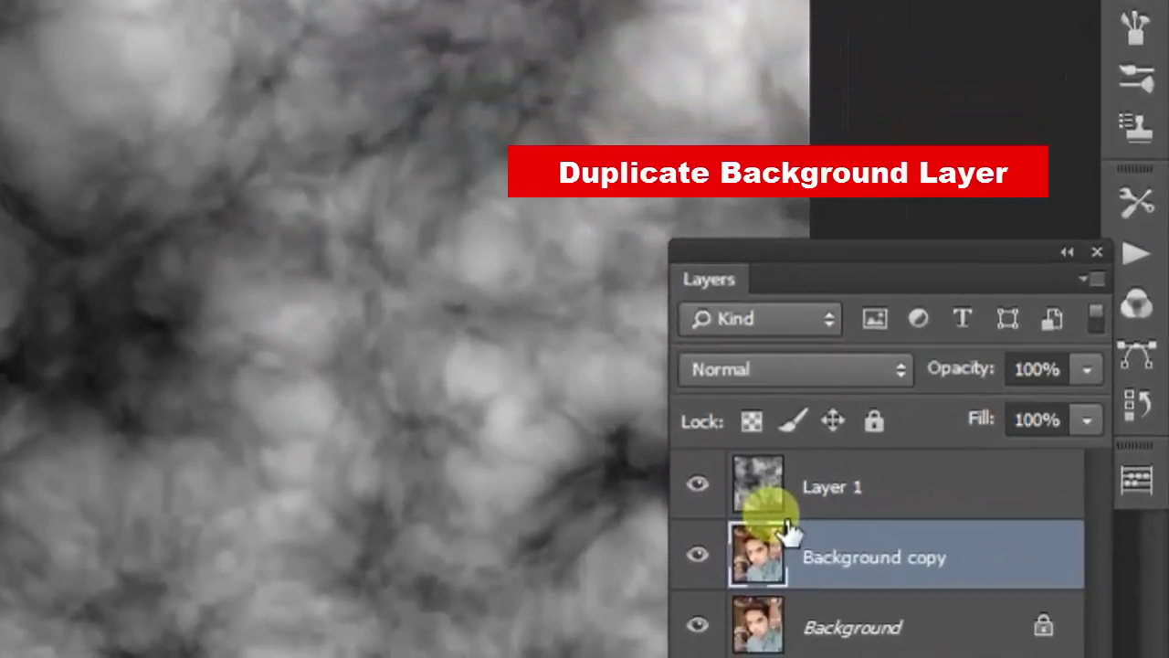
pyautogui.moveTo(913, 585); pyautogui.dragTo(786, 502)
pyautogui.click(822, 486)
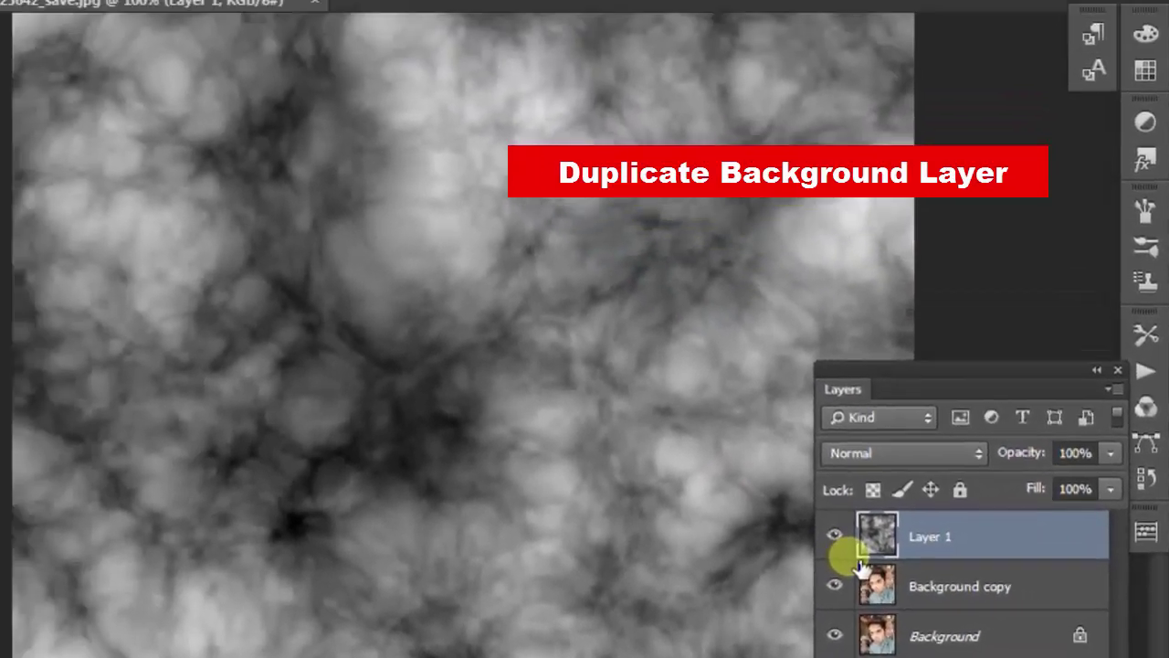
pyautogui.hotkey('ctrl', '-')
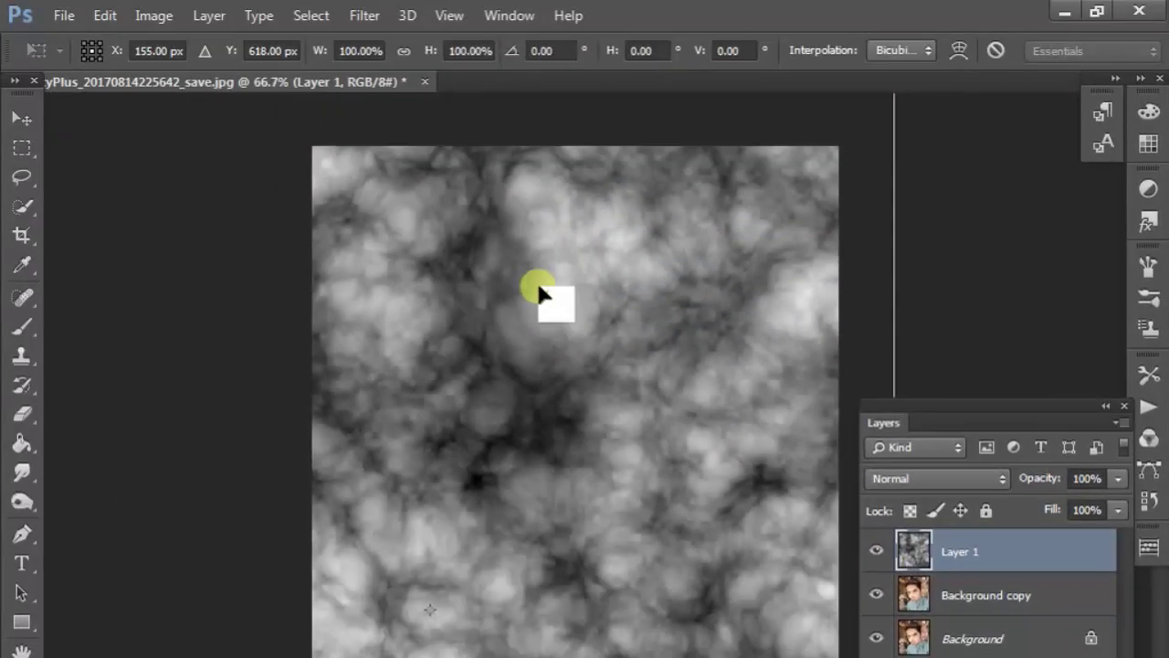
pyautogui.hotkey('ctrl', '-')
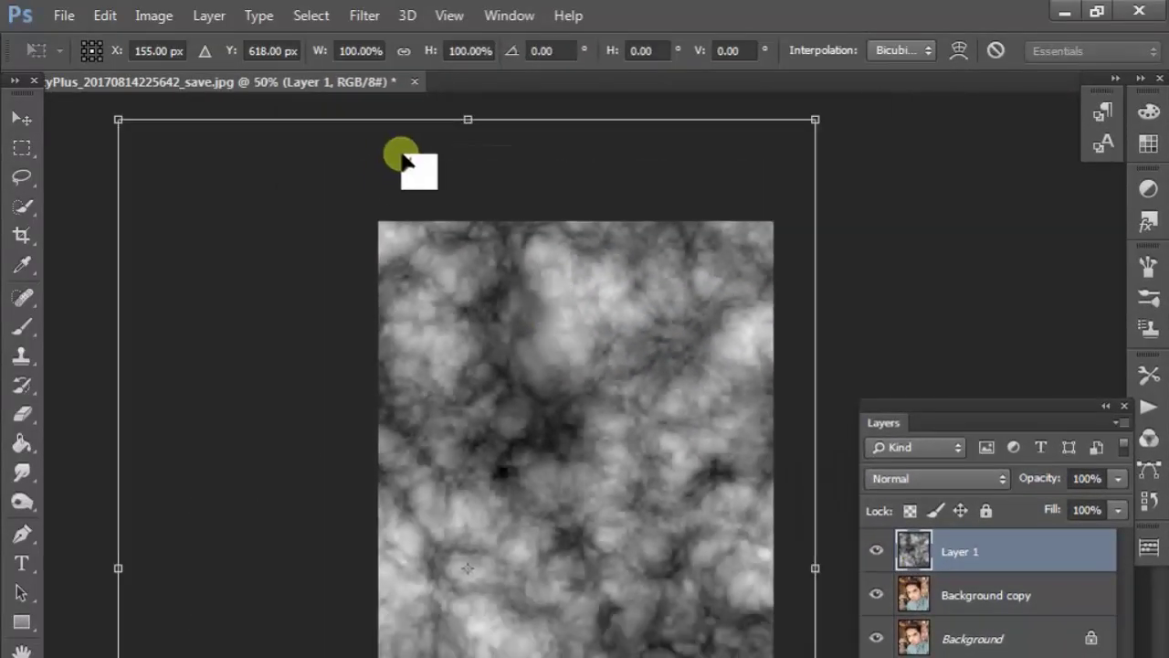
pyautogui.moveTo(816, 124)
pyautogui.mouseDown()
pyautogui.moveTo(306, 535)
pyautogui.moveTo(650, 320)
pyautogui.mouseUp()
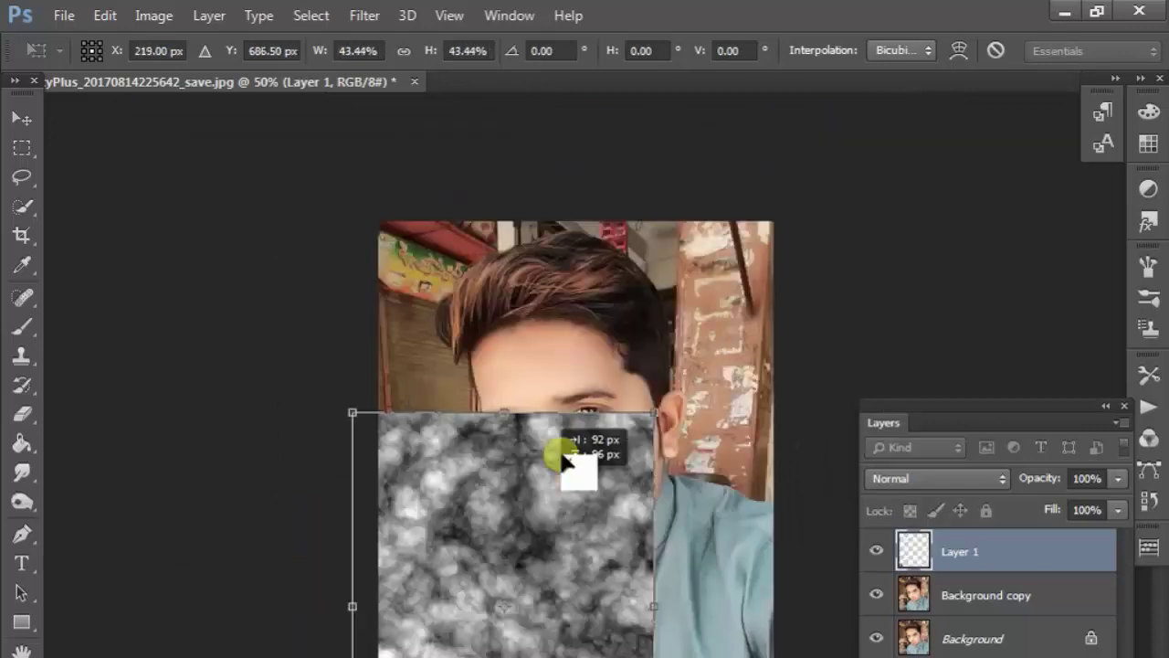
pyautogui.press('Return')
pyautogui.hotkey('ctrl', '+')
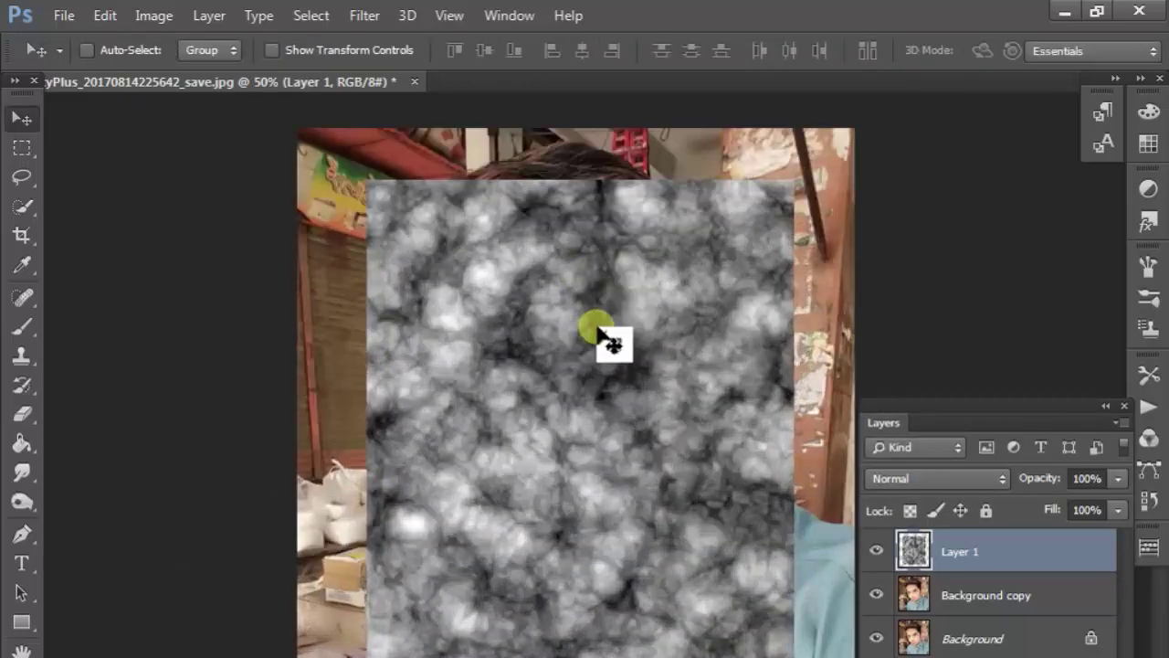
pyautogui.hotkey('ctrl', '+')
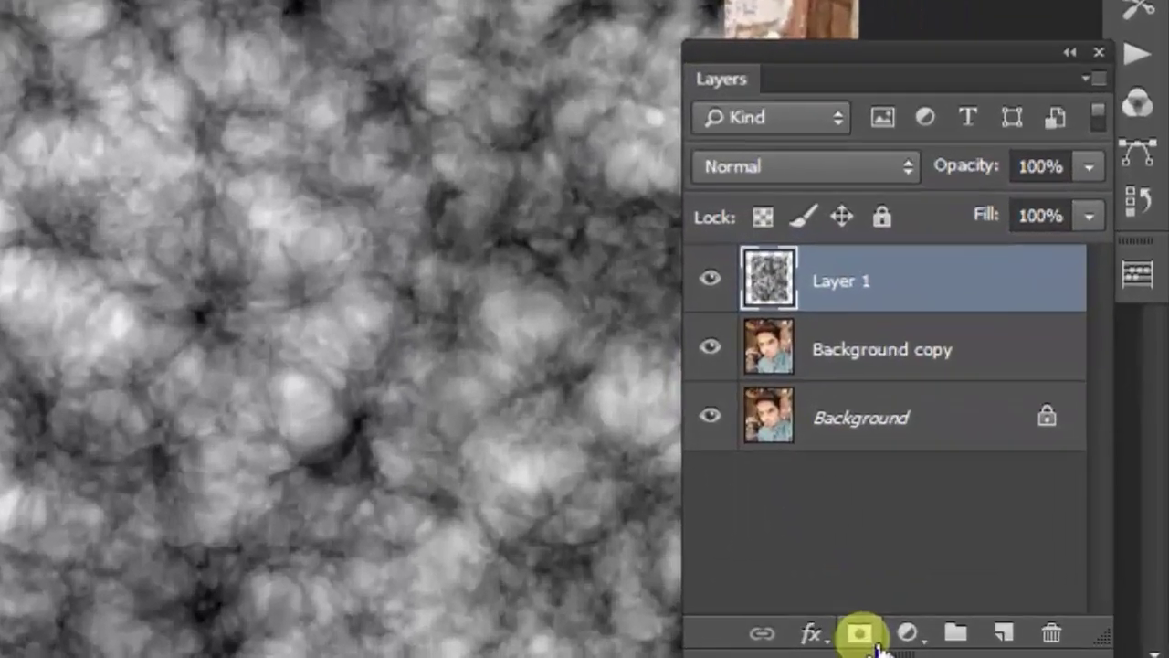
# Give Layer 1 a black-filled mask and set a smaller Eraser at 56% opacity
pyautogui.click(918, 637)
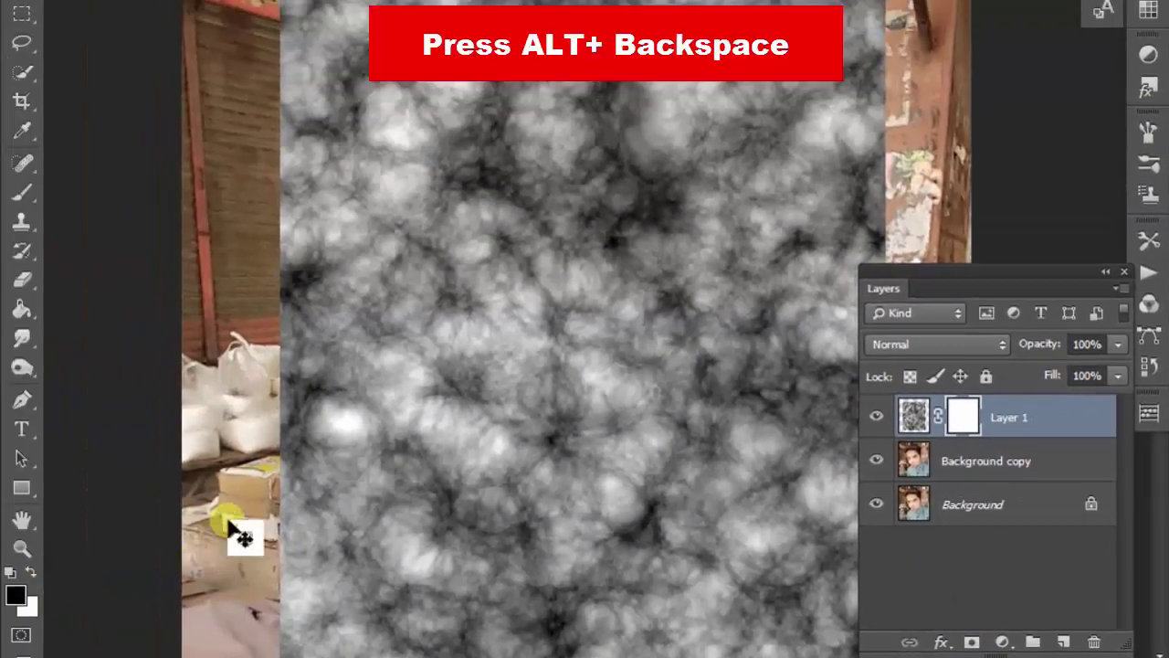
pyautogui.hotkey('alt', 'BackSpace')
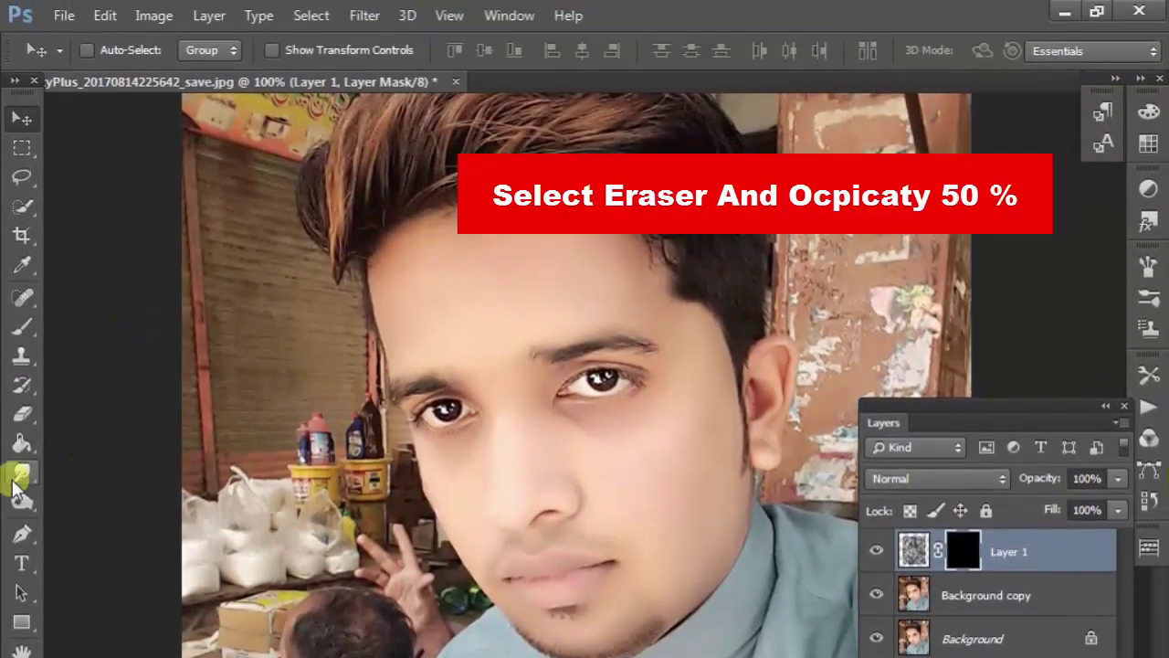
pyautogui.click(22, 473)
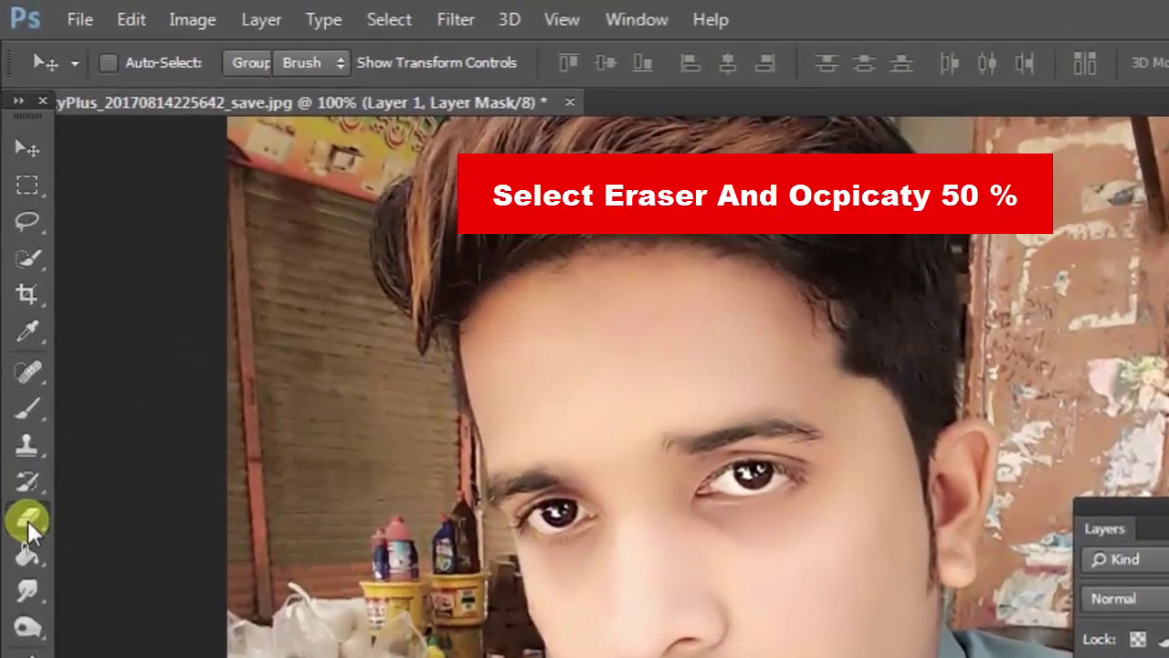
pyautogui.click(587, 77)
pyautogui.moveTo(591, 115); pyautogui.dragTo(573, 117)
pyautogui.press('[')
pyautogui.press('[')
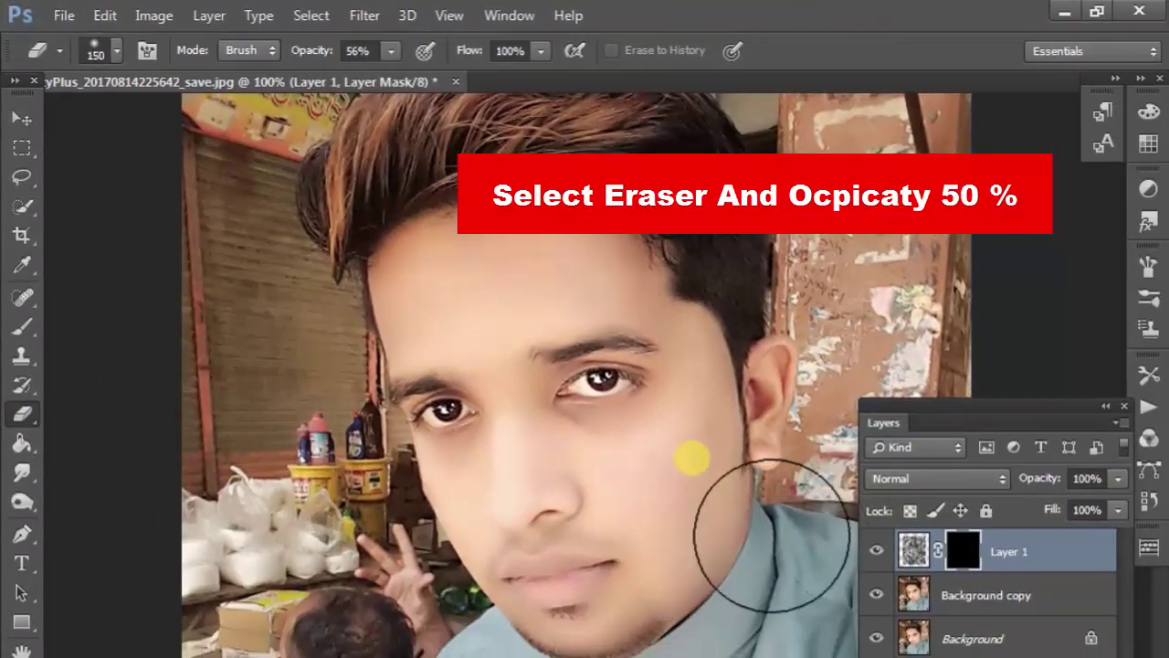
pyautogui.press('[')
pyautogui.press('[')
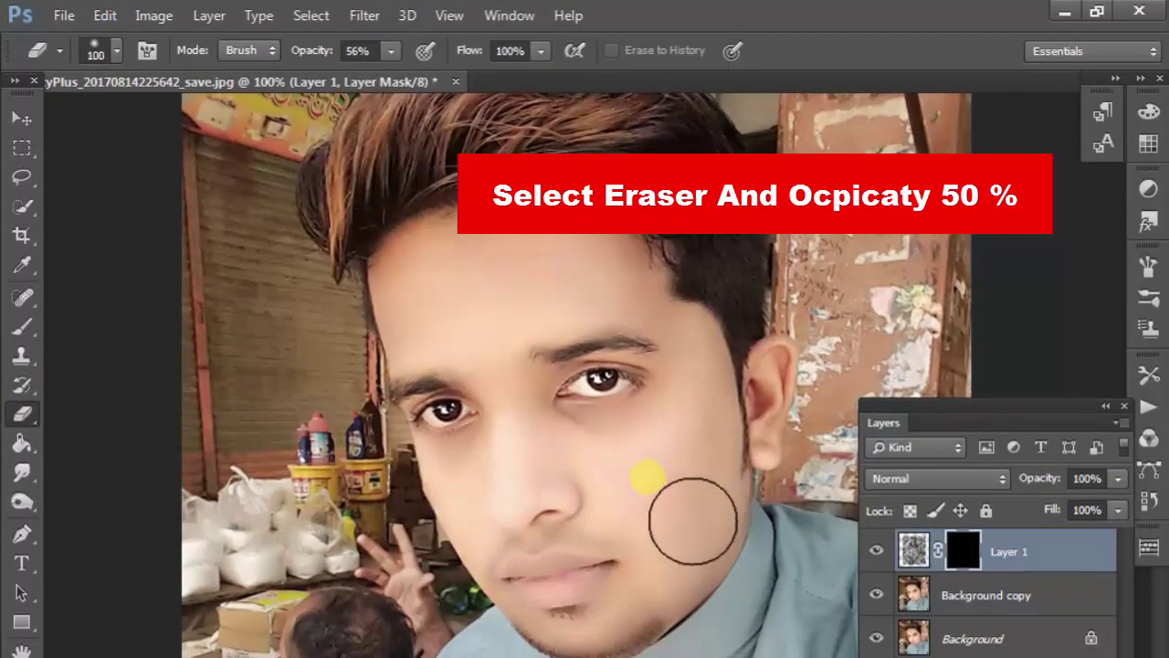
pyautogui.press('[')
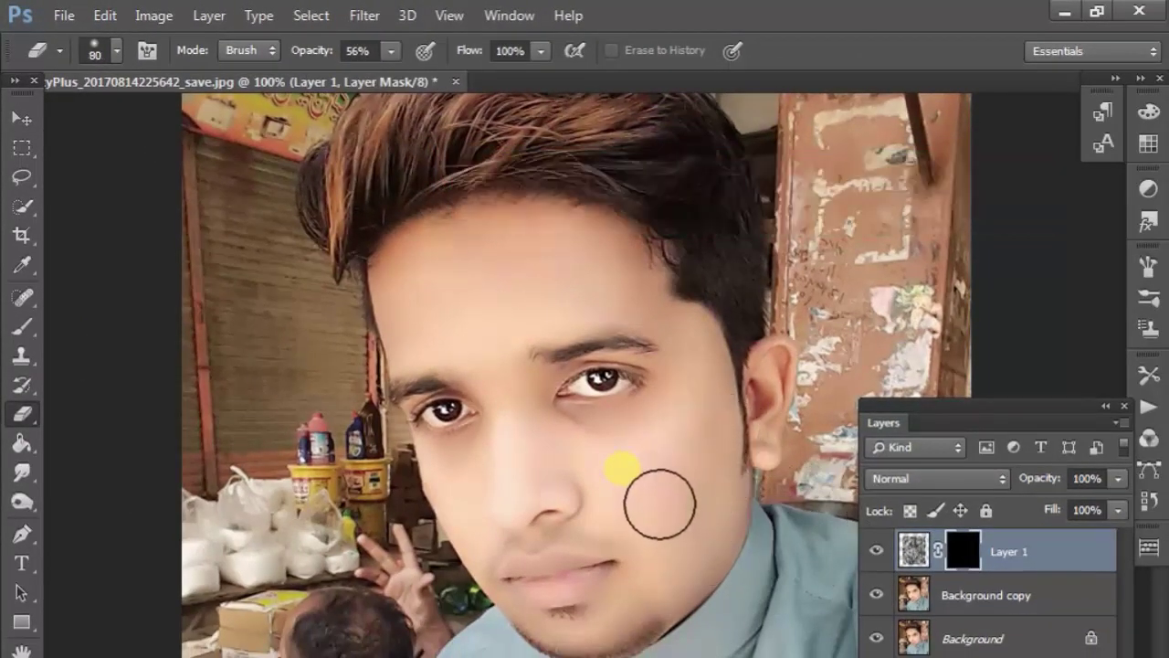
# Erase the mask over the right cheek from ear to jaw, then delete the accidental extra layer
pyautogui.moveTo(645, 488)
pyautogui.mouseDown()
pyautogui.moveTo(704, 585)
pyautogui.moveTo(731, 578)
pyautogui.moveTo(725, 495)
pyautogui.moveTo(704, 469)
pyautogui.moveTo(738, 457)
pyautogui.mouseUp()
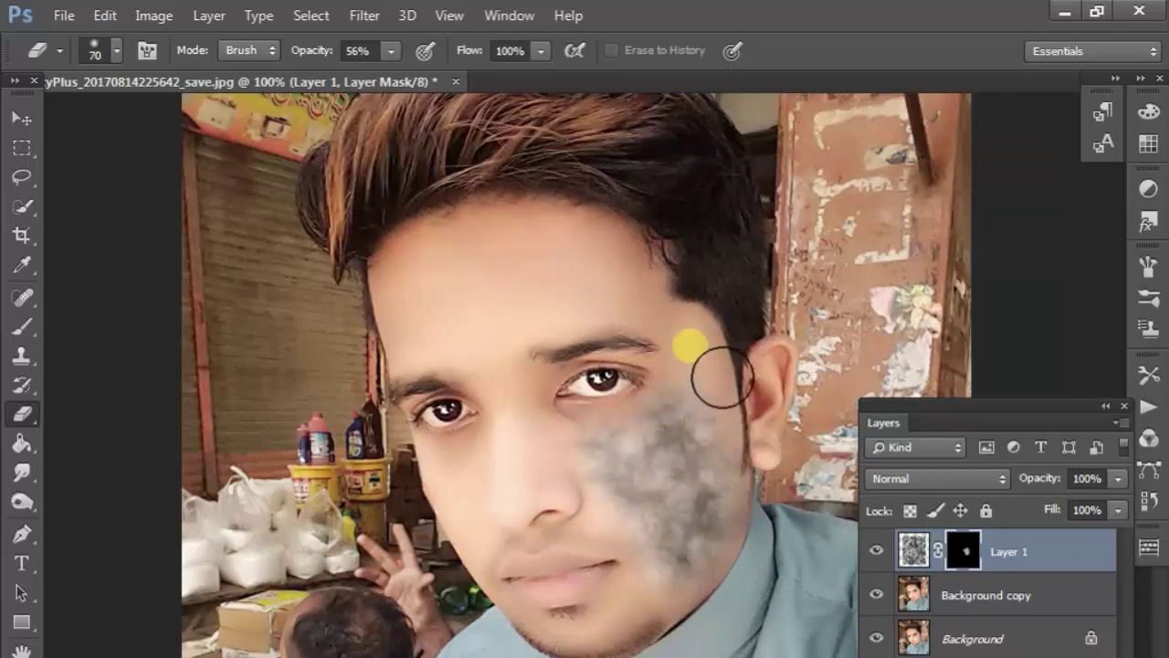
pyautogui.moveTo(716, 393); pyautogui.dragTo(730, 495)
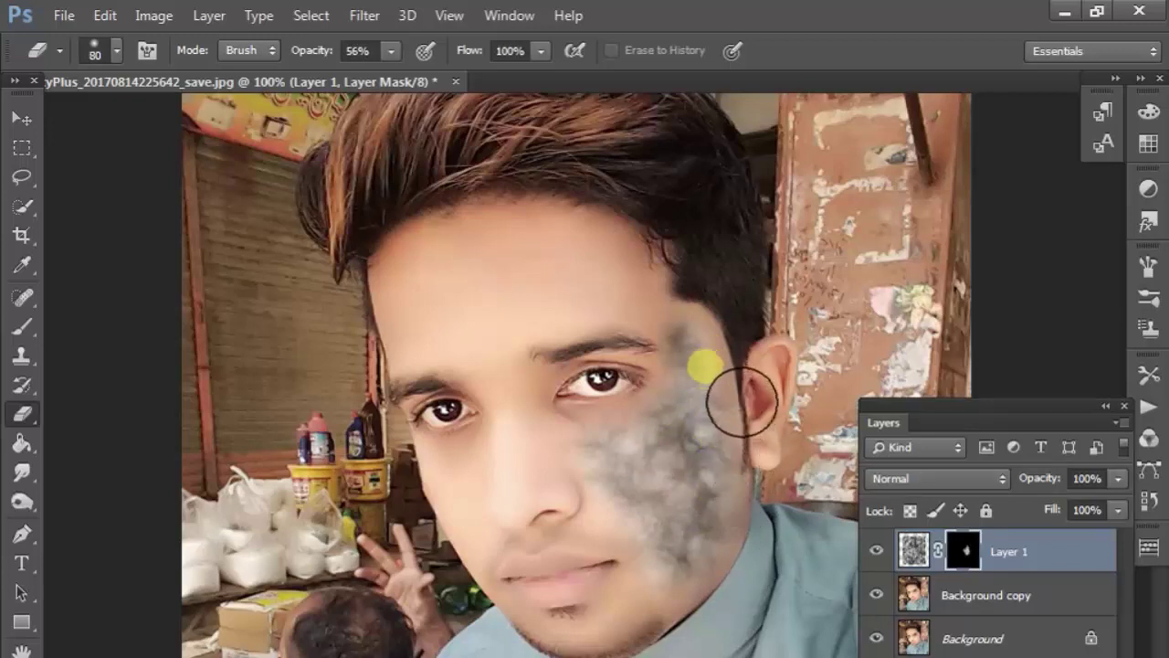
pyautogui.moveTo(742, 402)
pyautogui.mouseDown()
pyautogui.moveTo(751, 435)
pyautogui.moveTo(741, 600)
pyautogui.mouseUp()
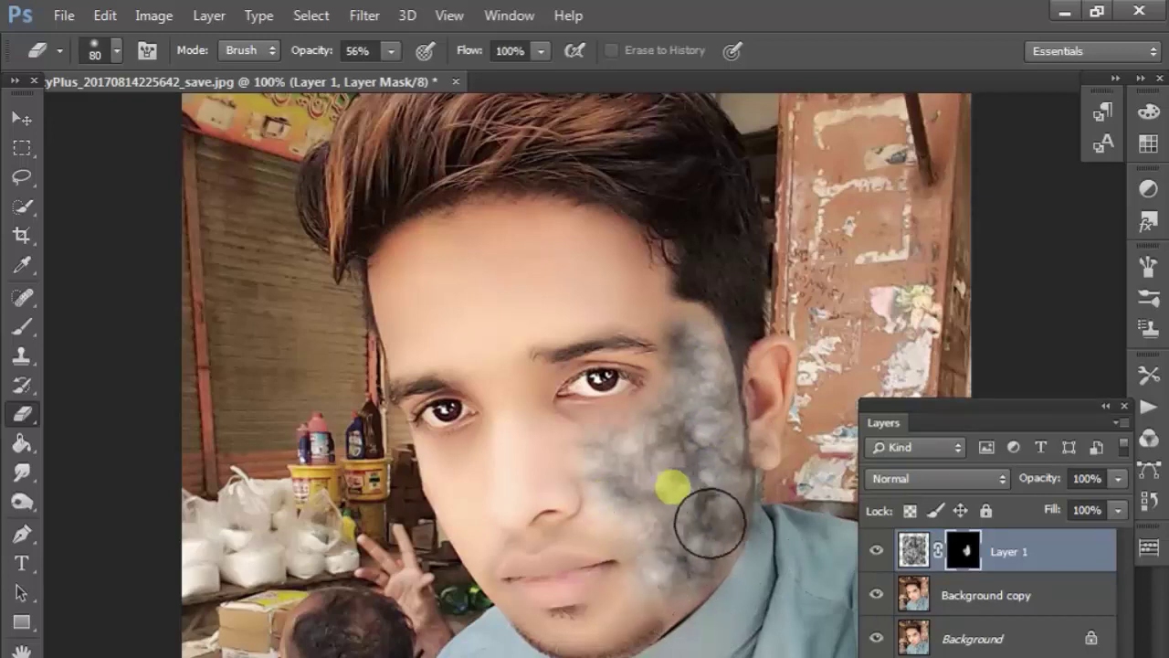
pyautogui.click(921, 543)
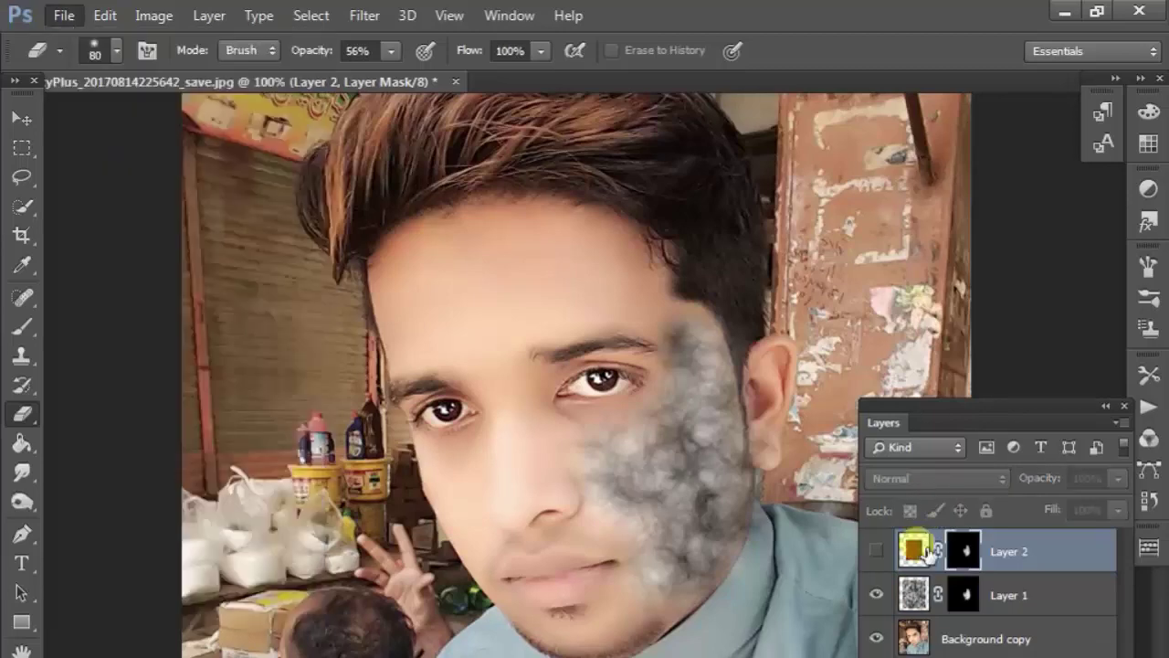
pyautogui.press('Delete')
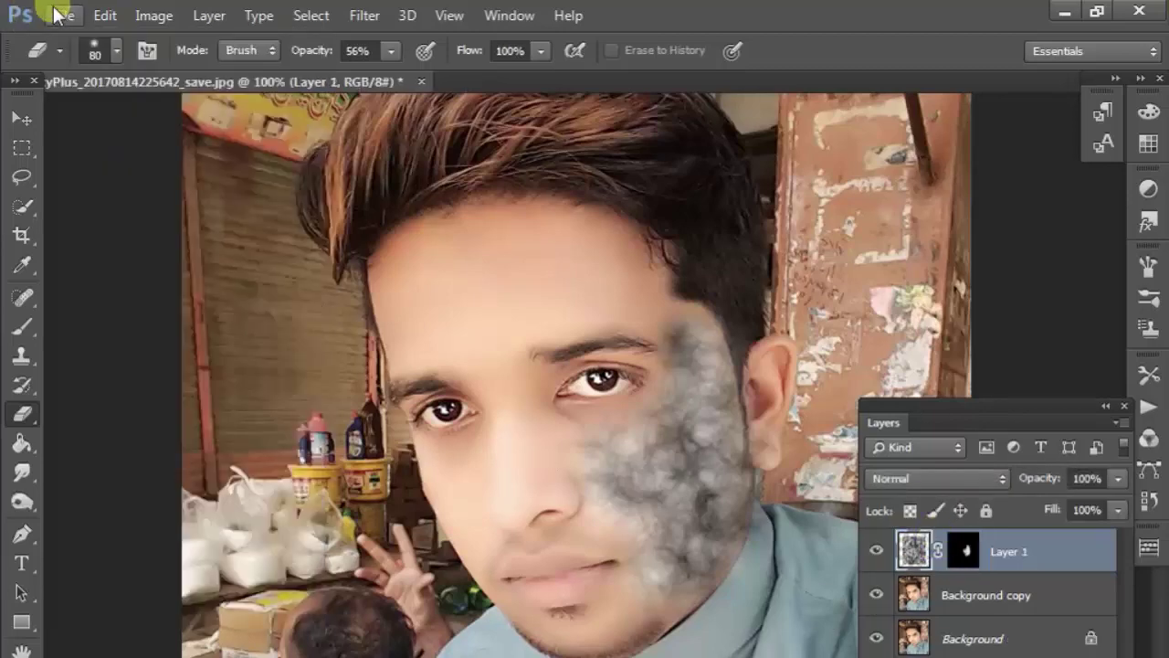
# Open vein_together and move the branch texture into the selfie over the face
pyautogui.click(62, 16)
pyautogui.click(68, 81)
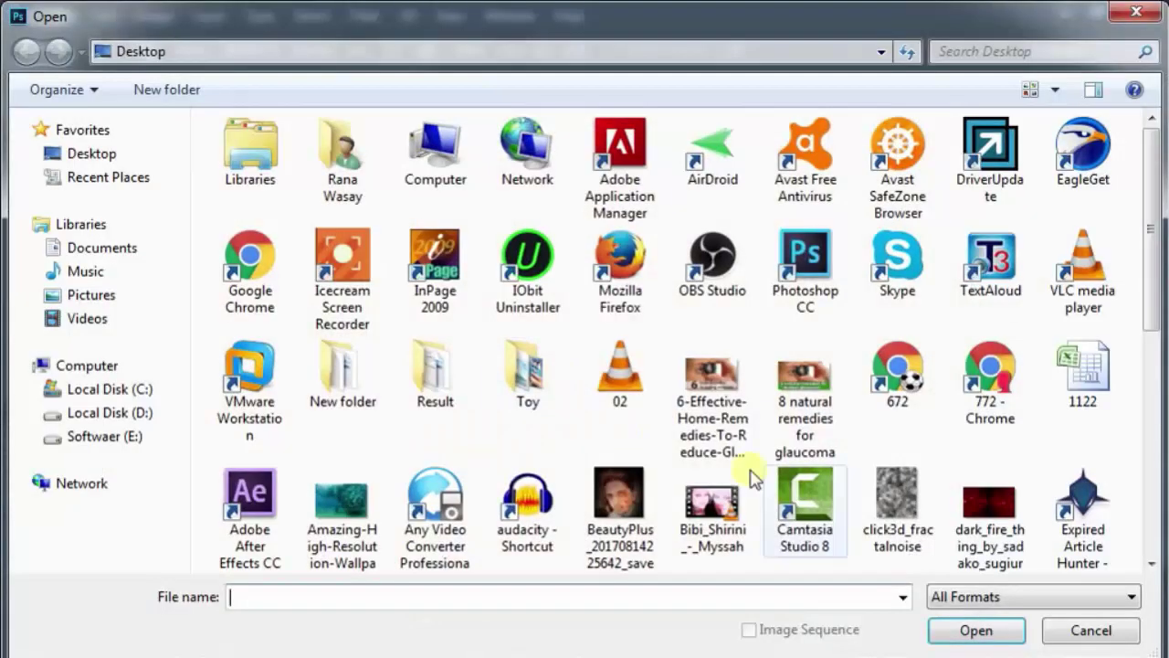
pyautogui.click(804, 484)
pyautogui.scroll(-5, 854, 479)
pyautogui.doubleClick(1081, 361)
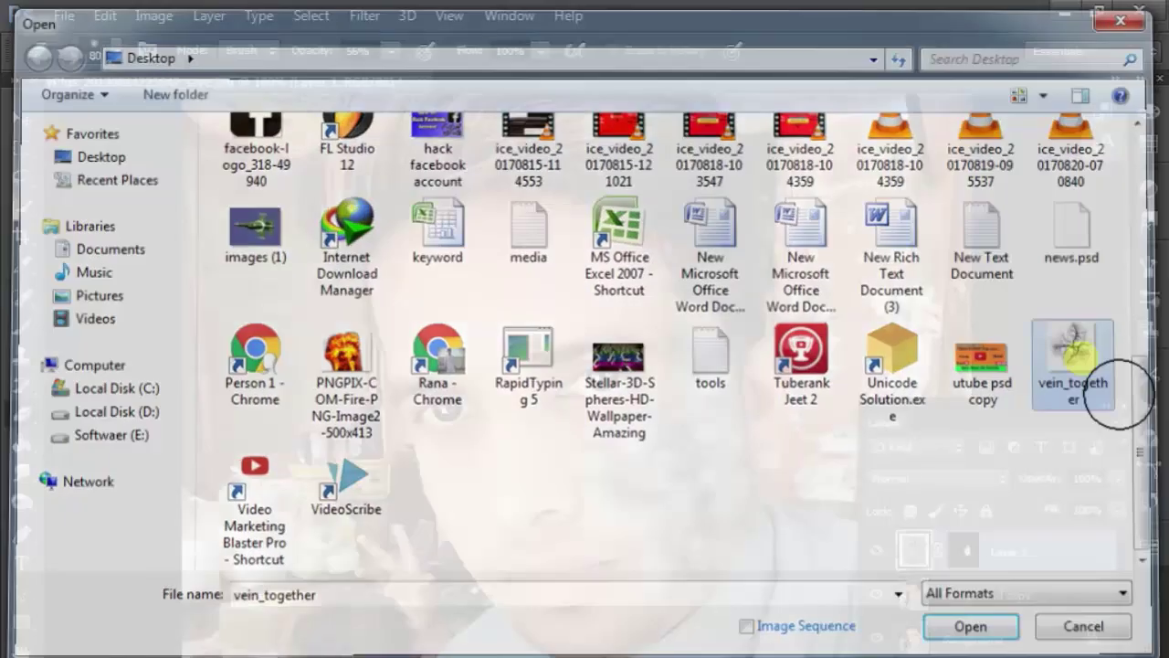
pyautogui.click(20, 119)
pyautogui.moveTo(237, 348); pyautogui.dragTo(603, 402)
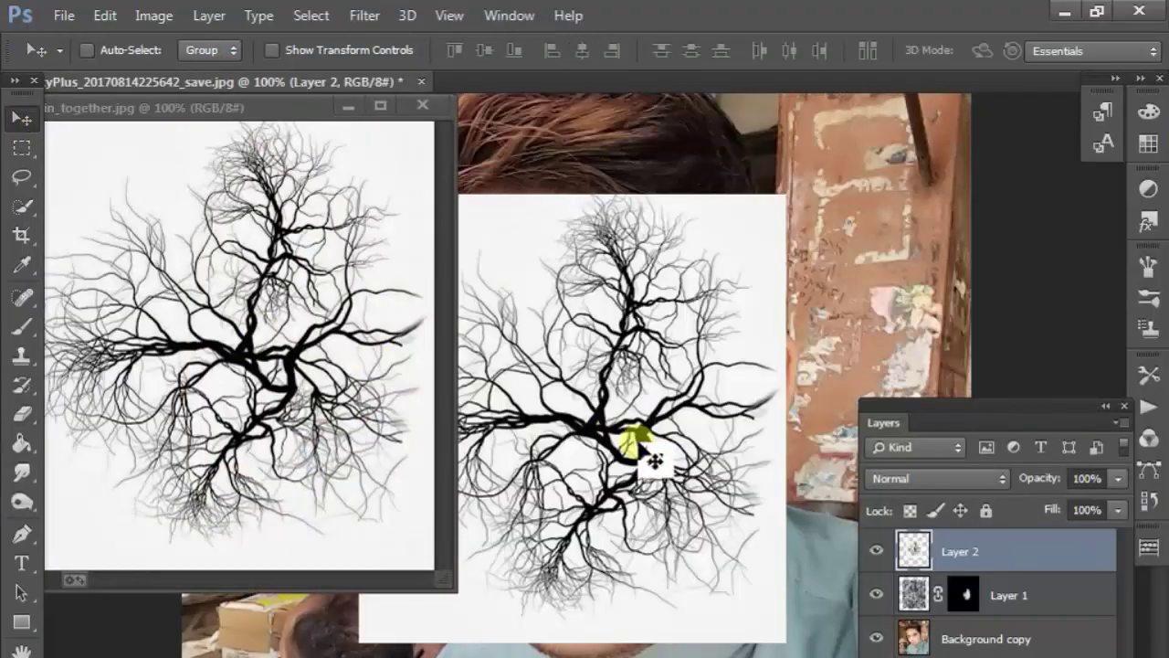
pyautogui.moveTo(639, 457); pyautogui.dragTo(626, 478)
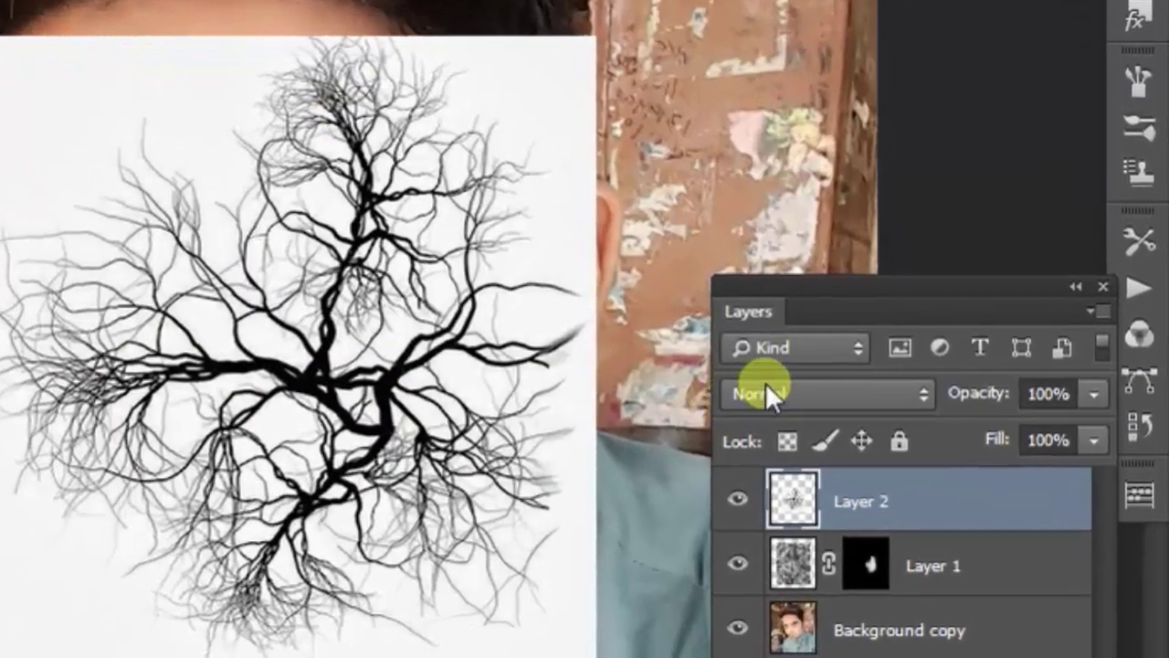
# Set Layer 2 to Multiply and scale it onto the right cheek, nudging it slightly left
pyautogui.click(878, 478)
pyautogui.click(845, 2)
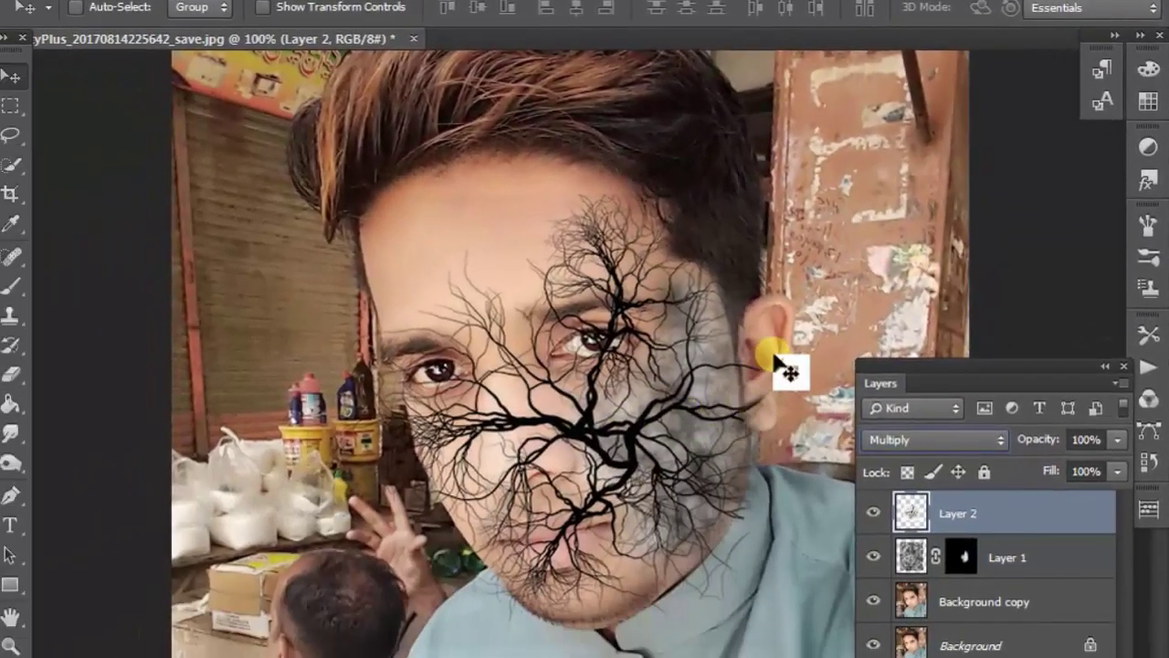
pyautogui.hotkey('ctrl', 't')
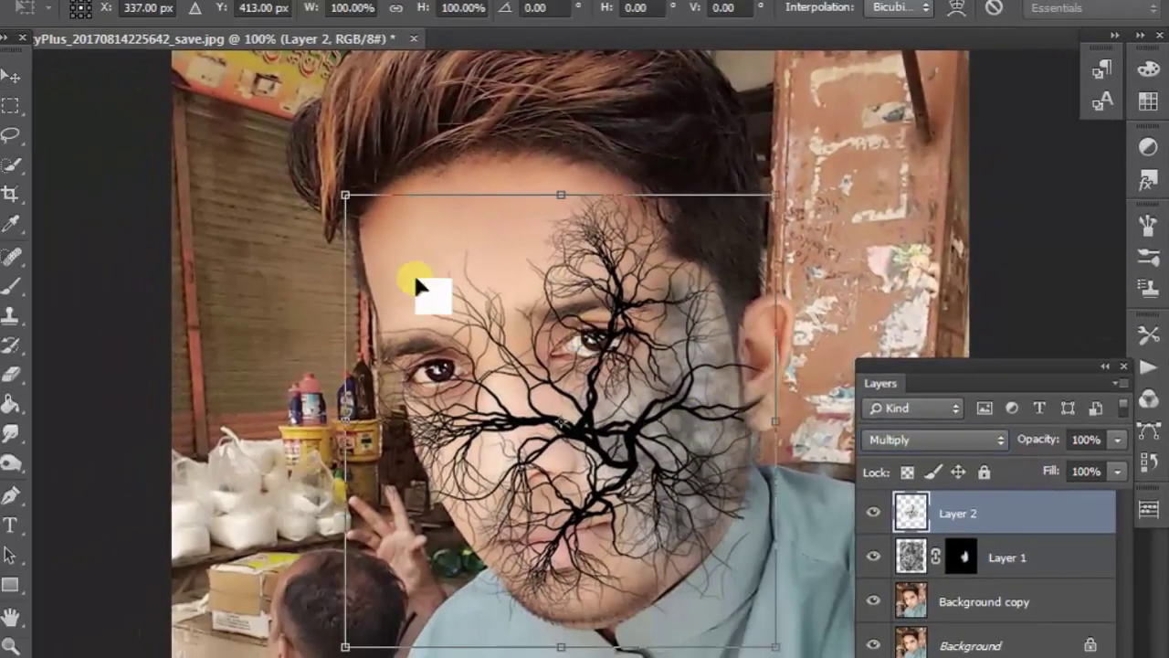
pyautogui.moveTo(345, 194); pyautogui.dragTo(640, 374)
pyautogui.moveTo(702, 559)
pyautogui.mouseDown()
pyautogui.moveTo(701, 444)
pyautogui.moveTo(696, 470)
pyautogui.mouseUp()
pyautogui.moveTo(662, 517); pyautogui.dragTo(660, 568)
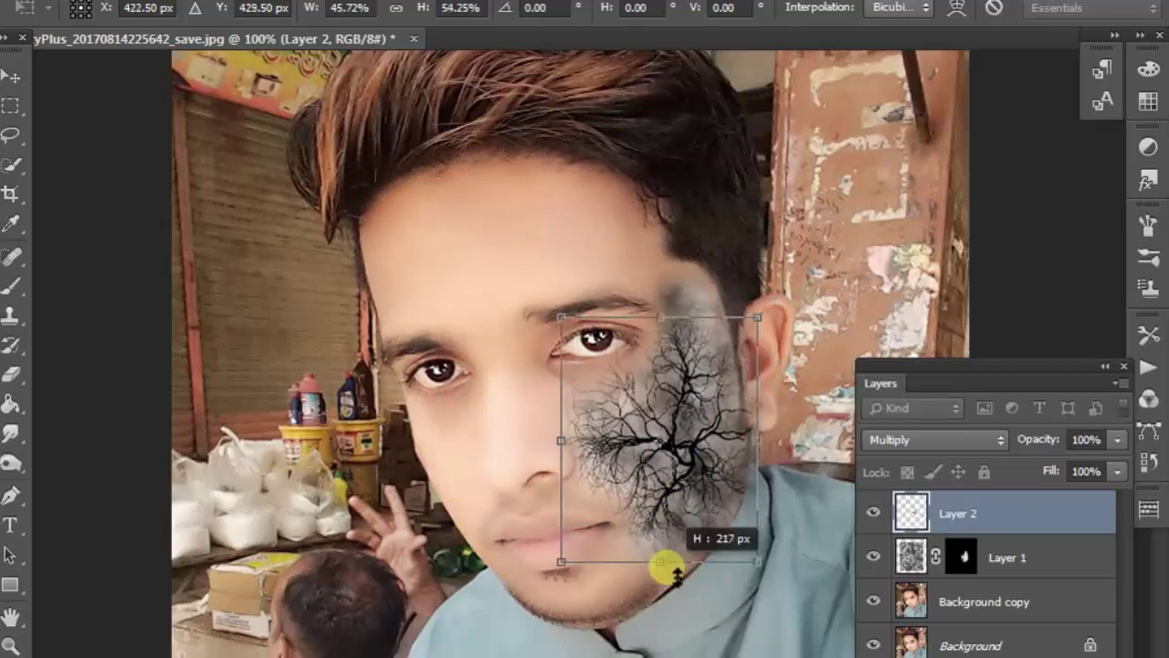
pyautogui.moveTo(770, 448); pyautogui.dragTo(789, 447)
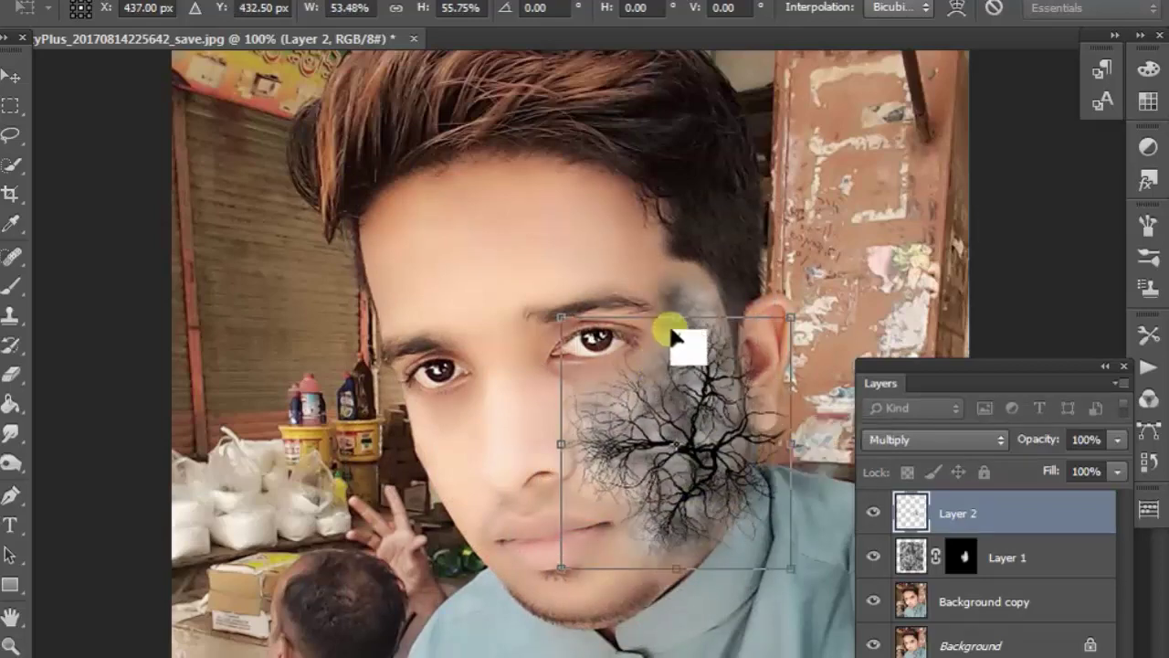
pyautogui.moveTo(676, 318); pyautogui.dragTo(683, 286)
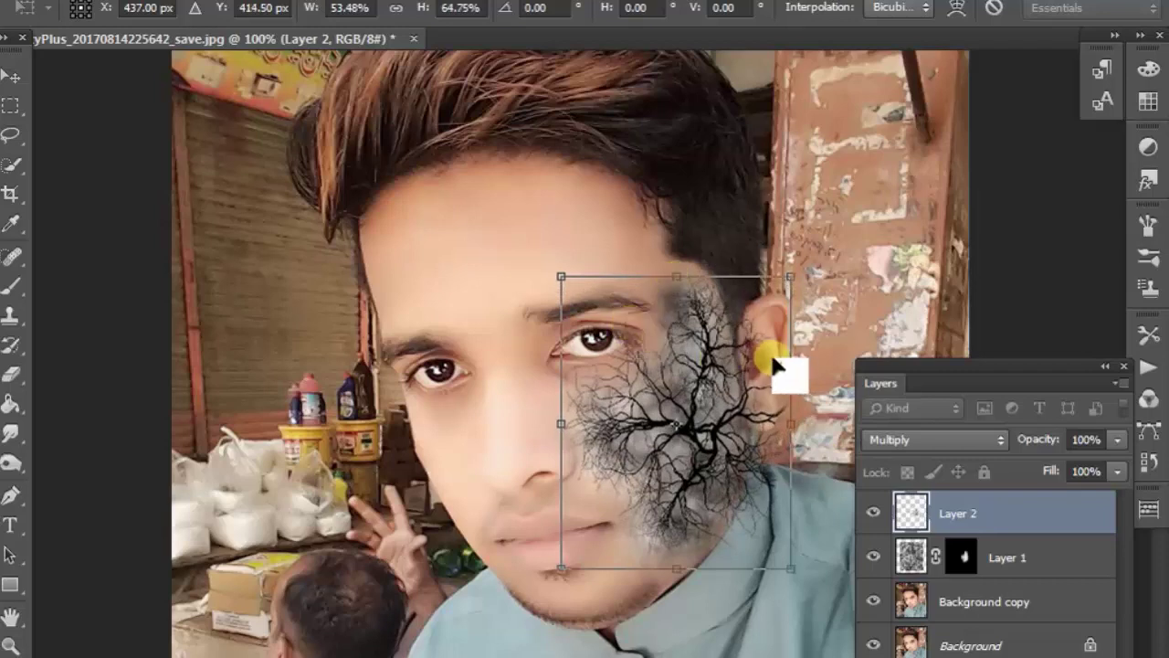
pyautogui.press('Return')
pyautogui.moveTo(718, 387); pyautogui.dragTo(672, 384)
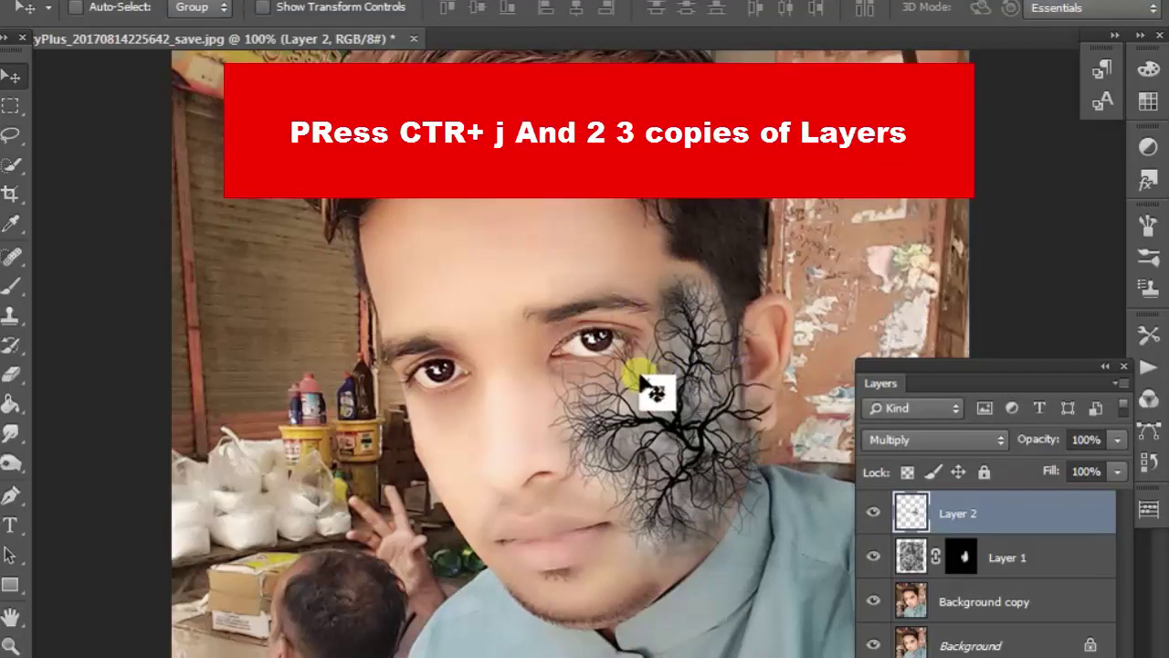
# Make two copies of the branch layer and reposition the top and middle copies on the face
pyautogui.hotkey('ctrl', 'j')
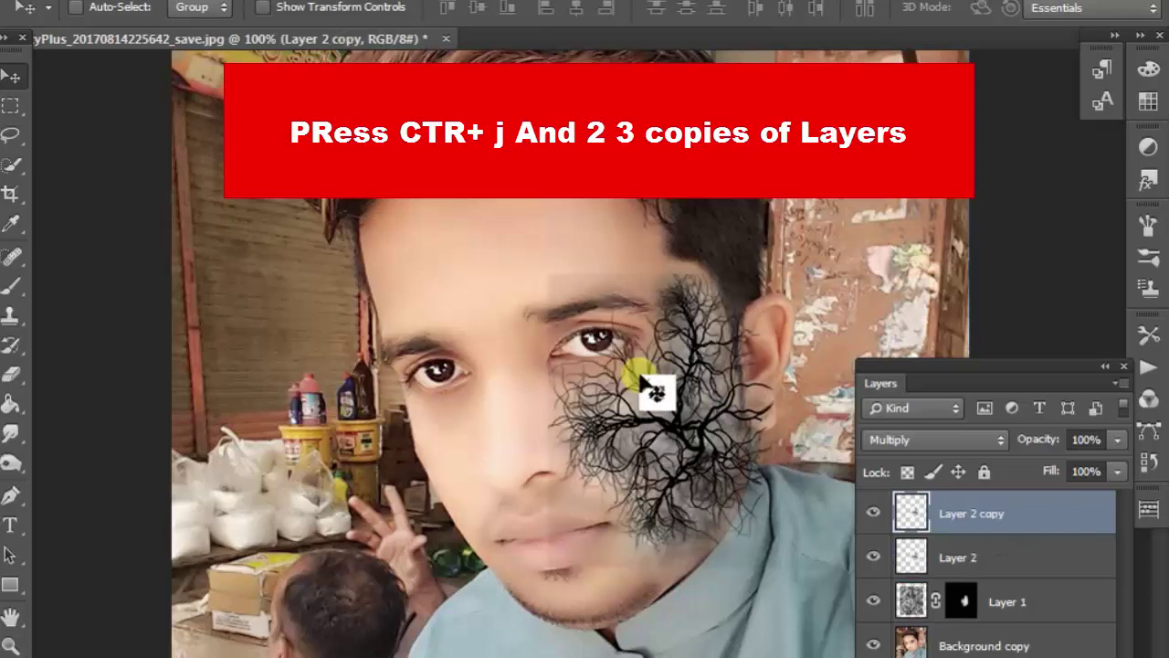
pyautogui.hotkey('ctrl', 'z')
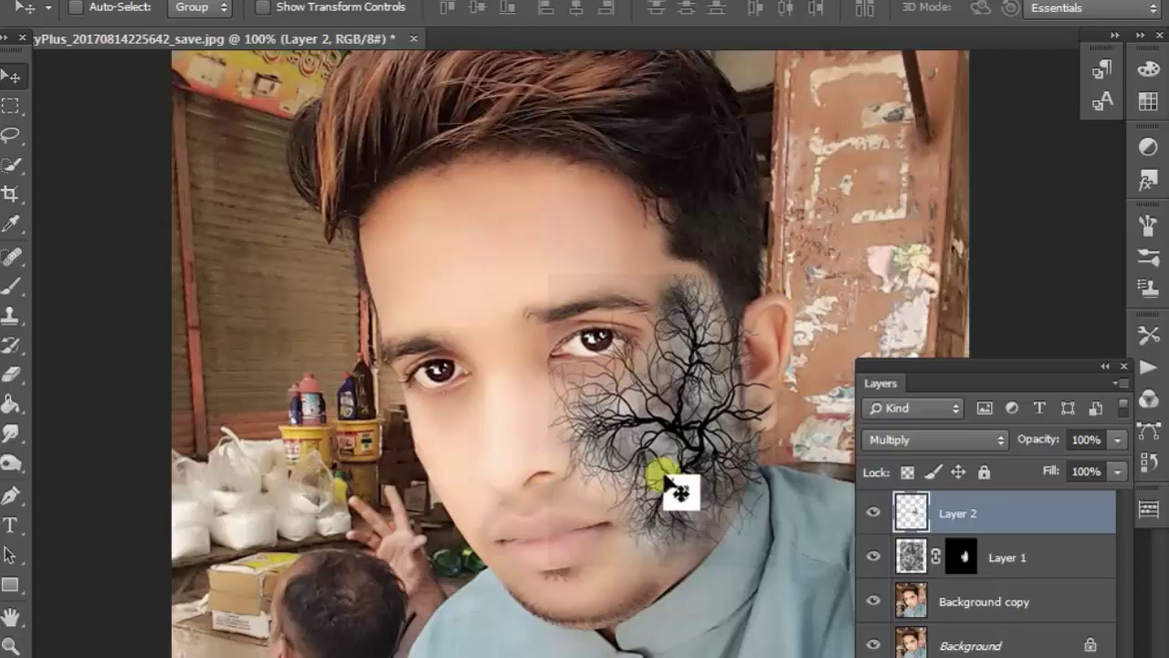
pyautogui.hotkey('ctrl', 'j')
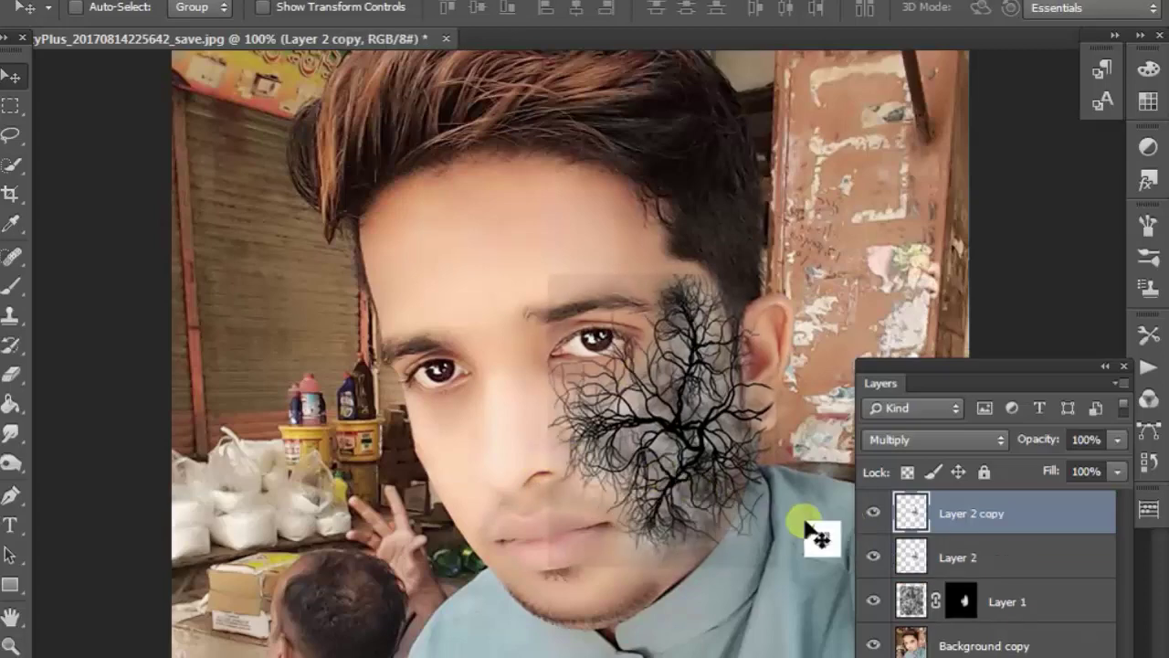
pyautogui.hotkey('ctrl', 'j')
pyautogui.moveTo(694, 481); pyautogui.dragTo(576, 482)
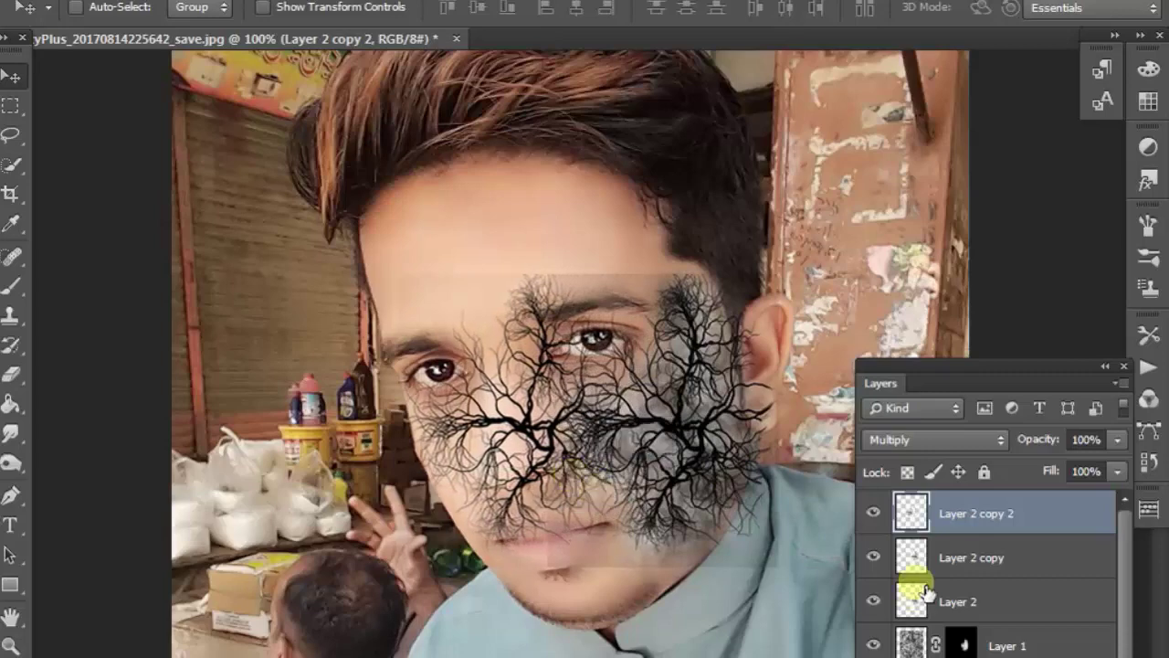
pyautogui.click(874, 513)
pyautogui.click(968, 557)
pyautogui.moveTo(658, 453)
pyautogui.mouseDown()
pyautogui.moveTo(589, 481)
pyautogui.moveTo(613, 517)
pyautogui.mouseUp()
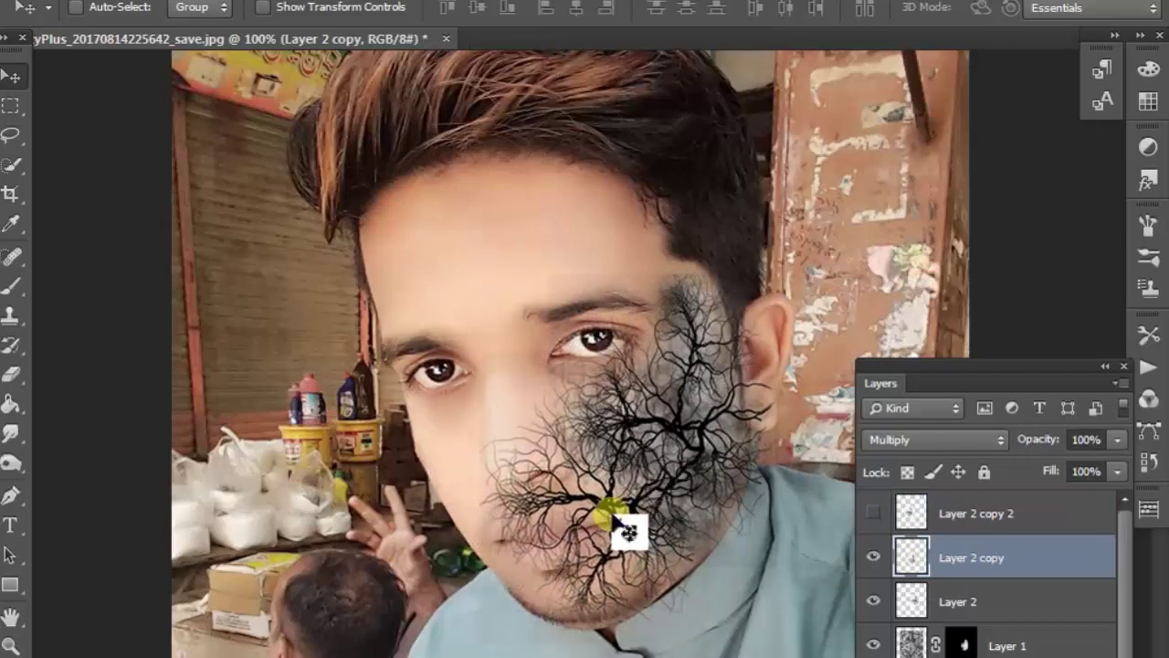
pyautogui.press('t')
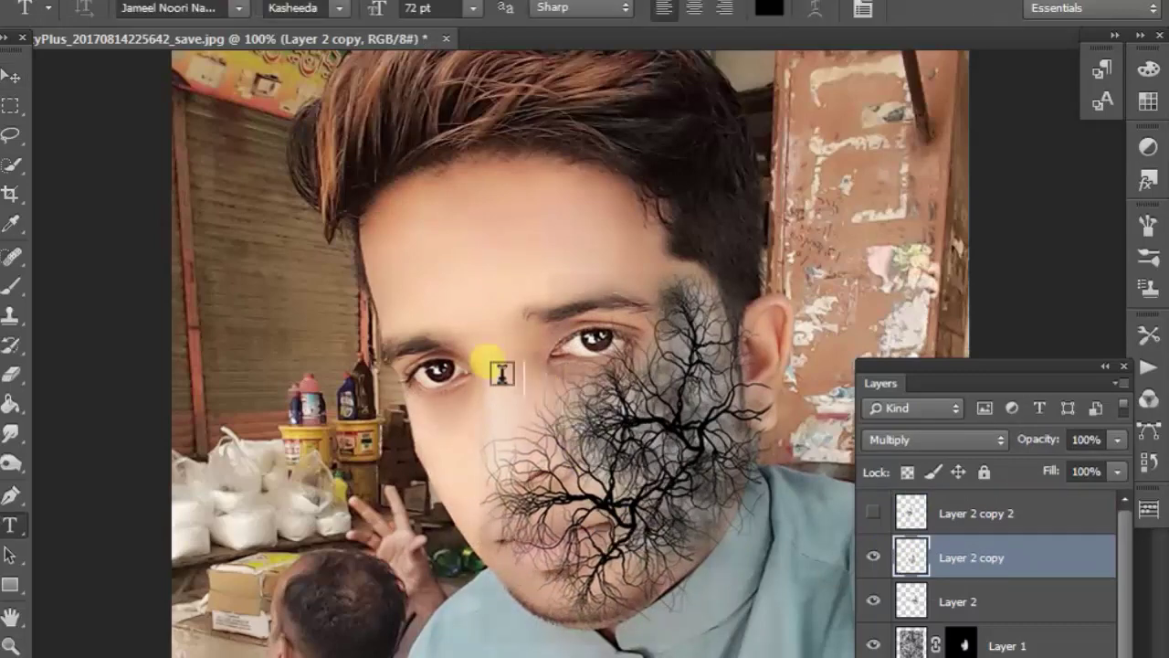
pyautogui.click(11, 77)
pyautogui.moveTo(594, 508); pyautogui.dragTo(610, 494)
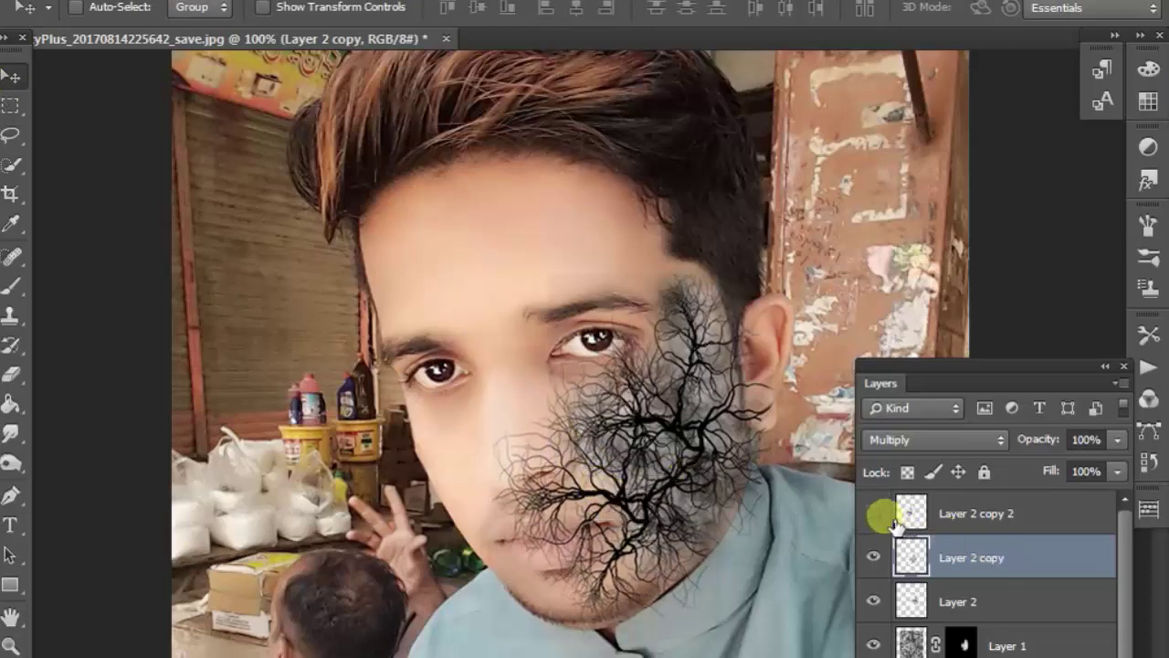
# Show only the top branch copy and enlarge it to about 131% over the right cheek
pyautogui.click(878, 517)
pyautogui.click(874, 557)
pyautogui.click(873, 601)
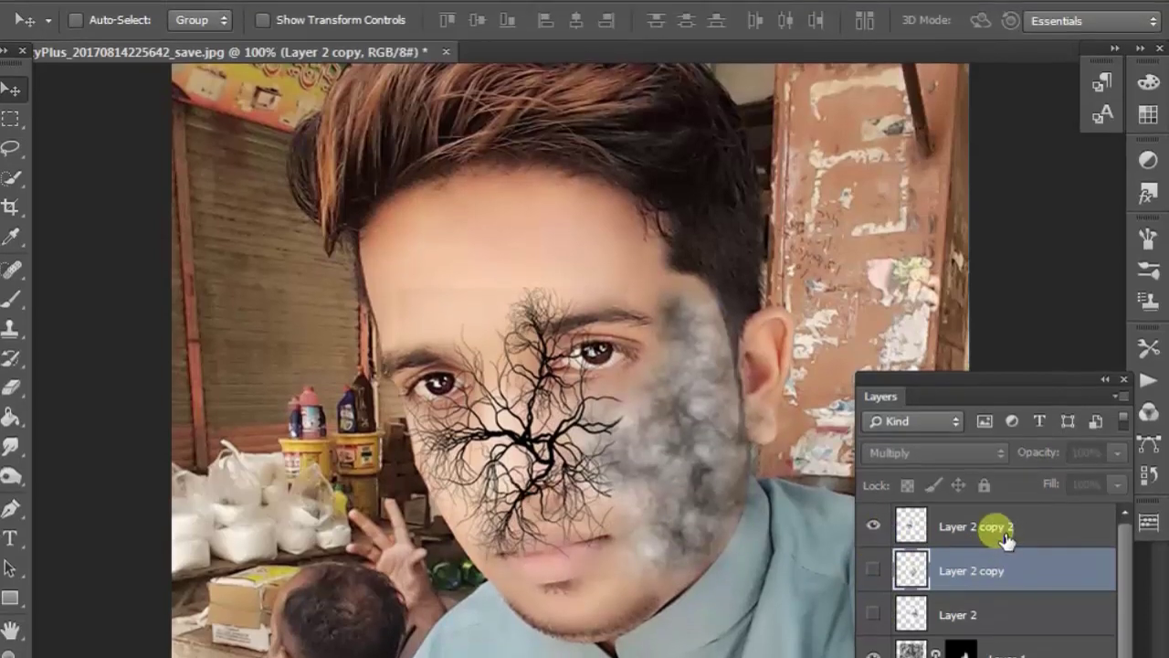
pyautogui.click(1006, 539)
pyautogui.hotkey('ctrl', 't')
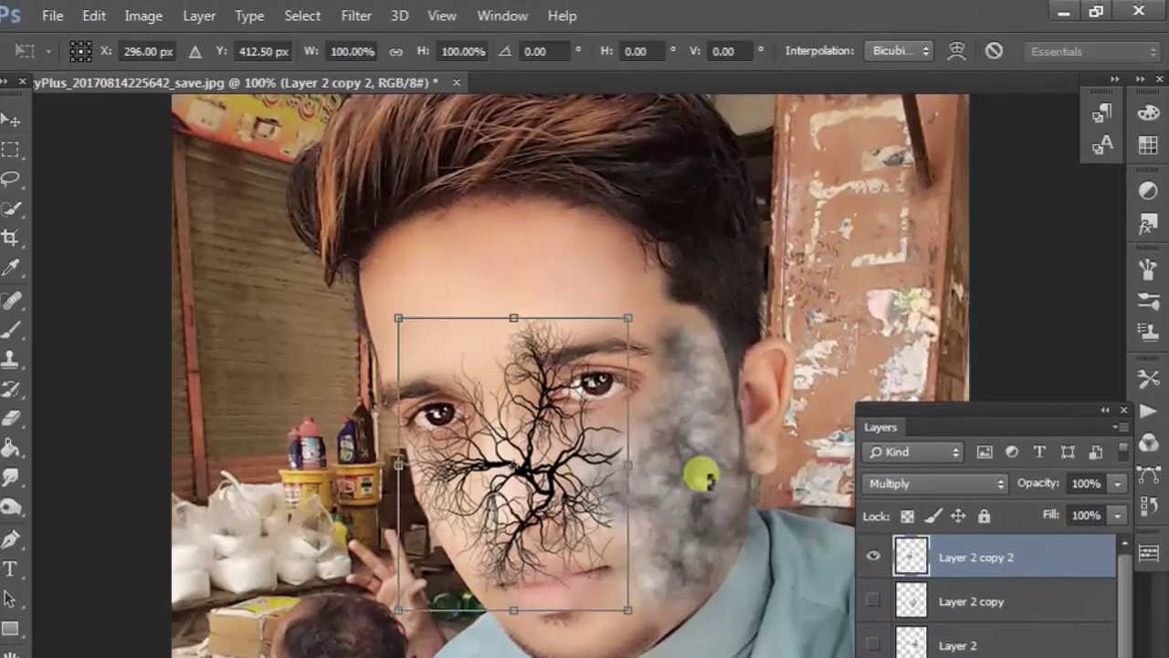
pyautogui.moveTo(637, 610); pyautogui.dragTo(699, 653)
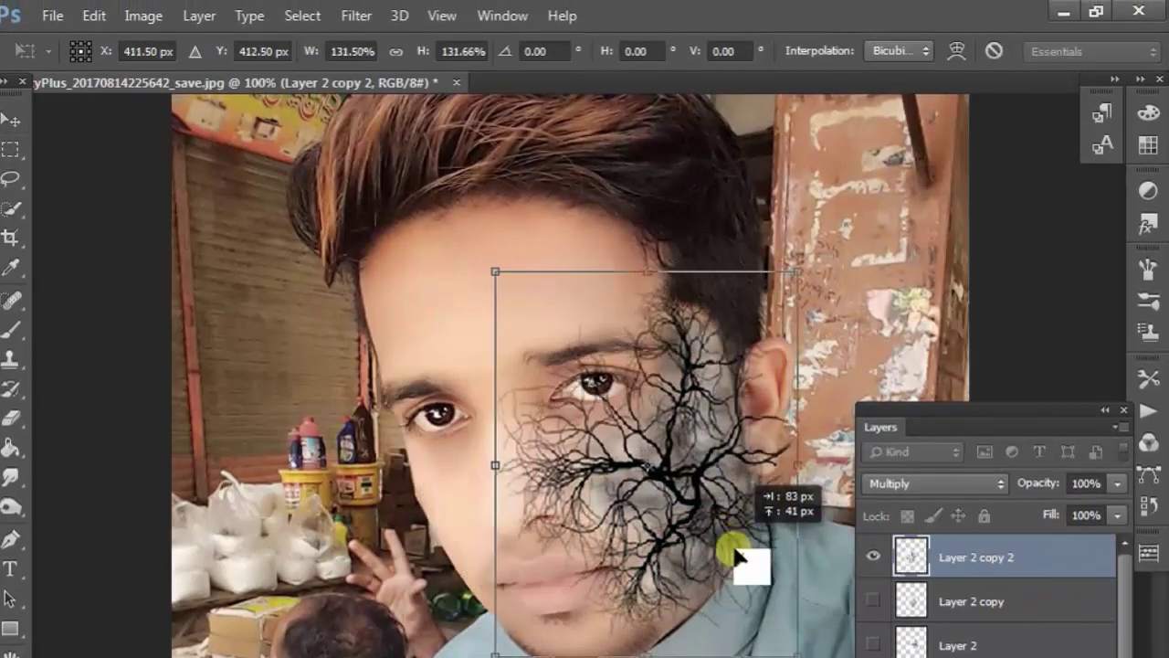
pyautogui.moveTo(652, 606); pyautogui.dragTo(722, 562)
pyautogui.press('Return')
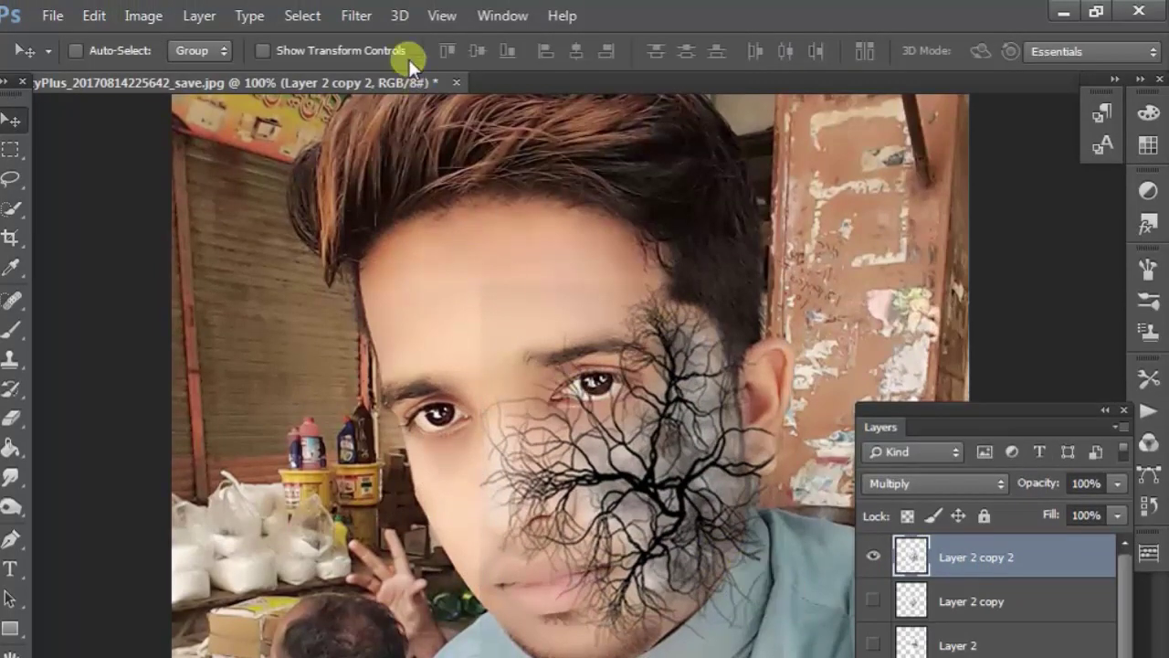
pyautogui.click(376, 22)
pyautogui.moveTo(494, 309)
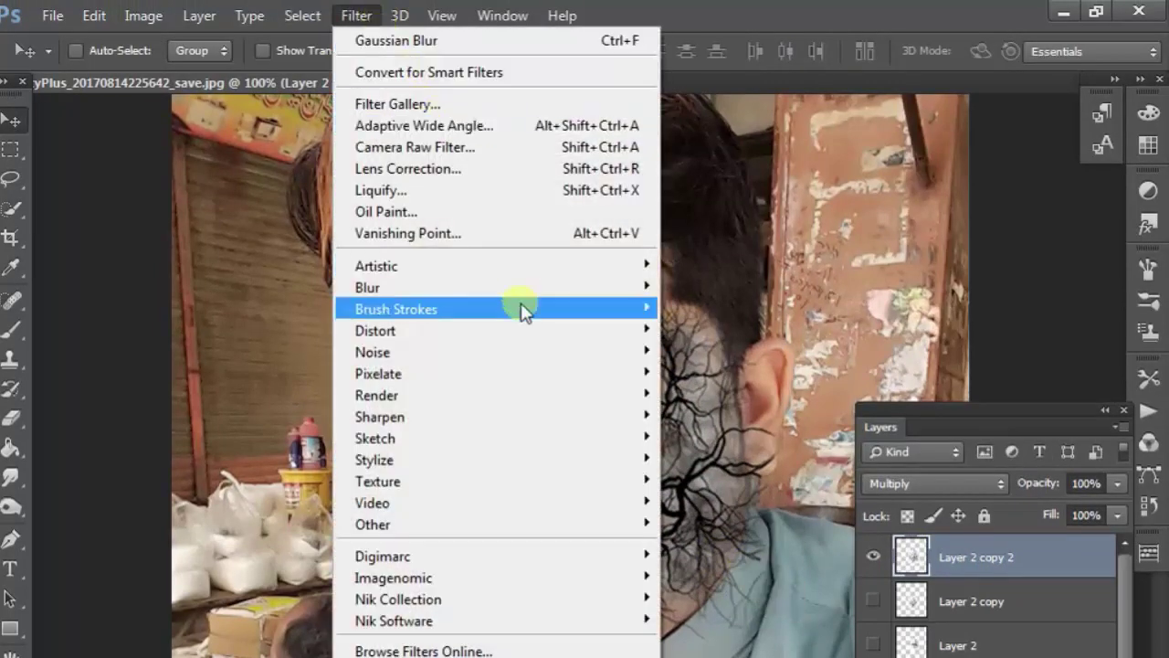
# Apply a Gaussian Blur with a 10-pixel radius to the enlarged branch copy
pyautogui.click(703, 447)
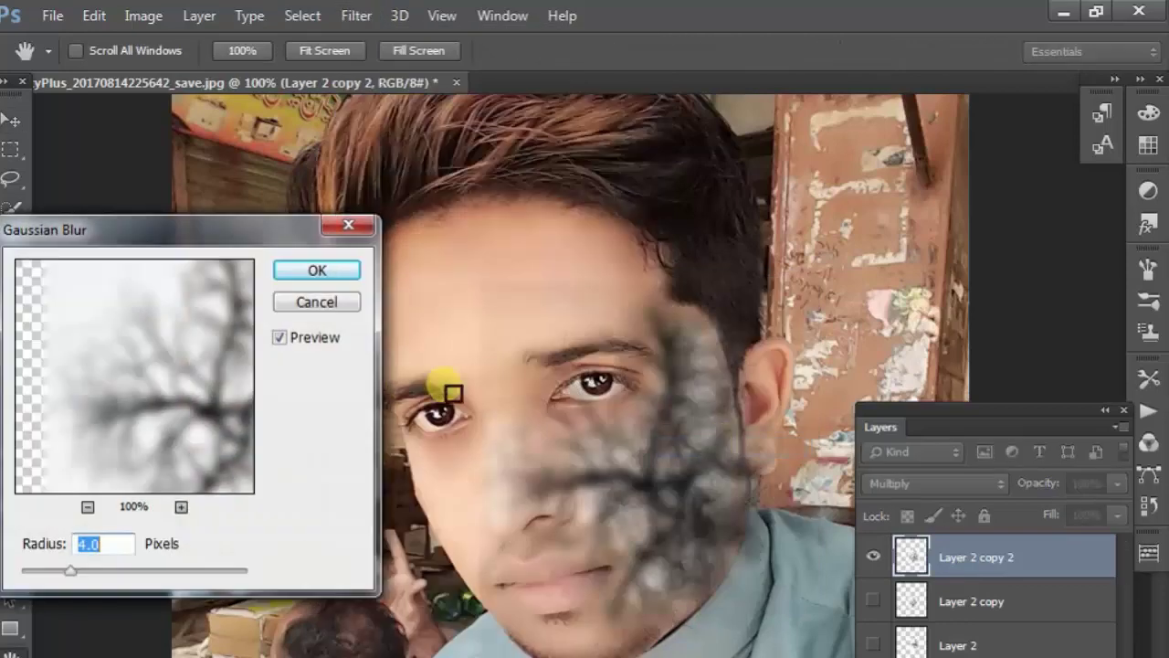
pyautogui.moveTo(107, 570)
pyautogui.mouseDown()
pyautogui.moveTo(84, 584)
pyautogui.moveTo(75, 576)
pyautogui.moveTo(94, 577)
pyautogui.mouseUp()
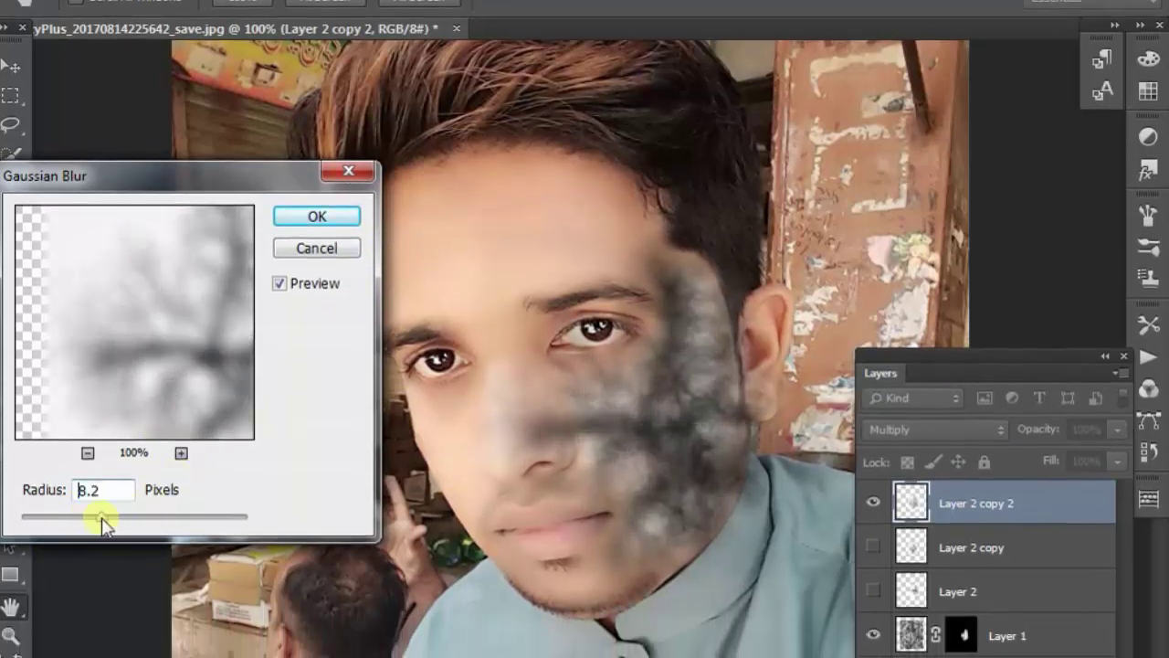
pyautogui.moveTo(102, 523); pyautogui.dragTo(113, 526)
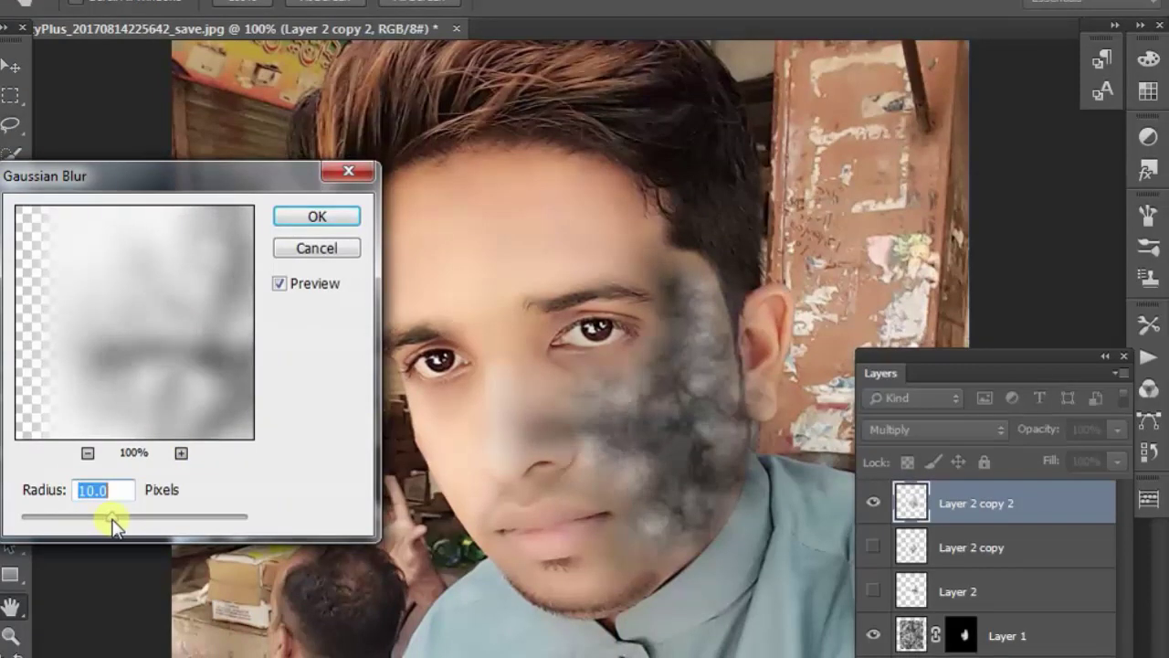
pyautogui.click(317, 217)
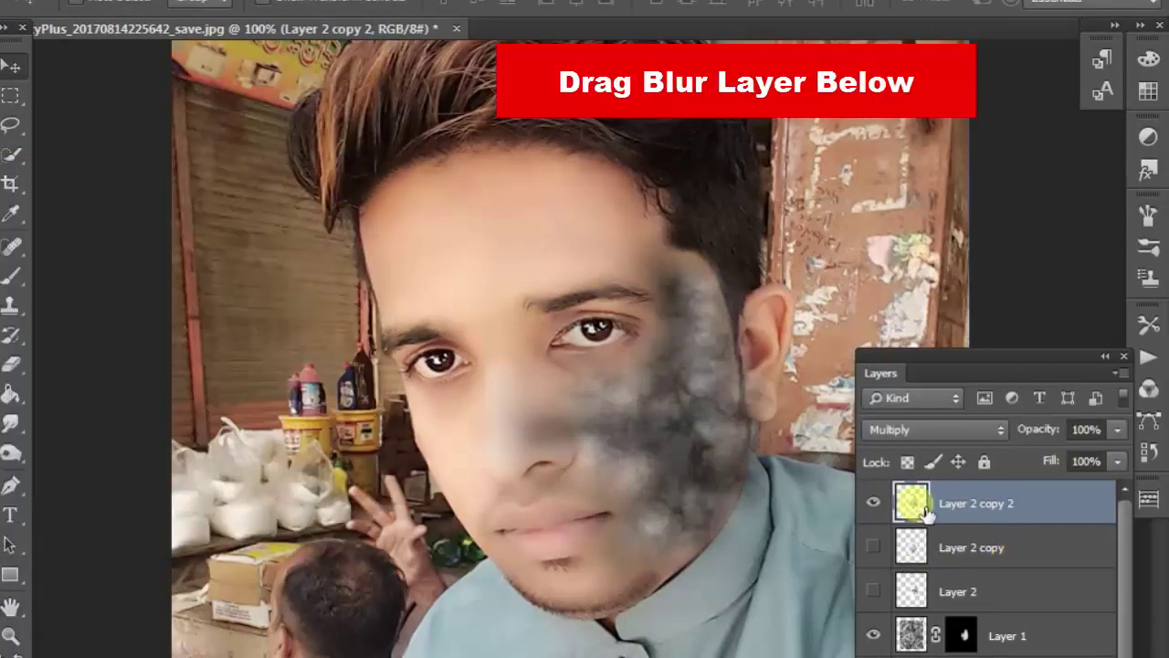
# Move the blurred copy below Layer 2, show Layer 2 copy and fill its mask black
pyautogui.moveTo(913, 502); pyautogui.dragTo(932, 608)
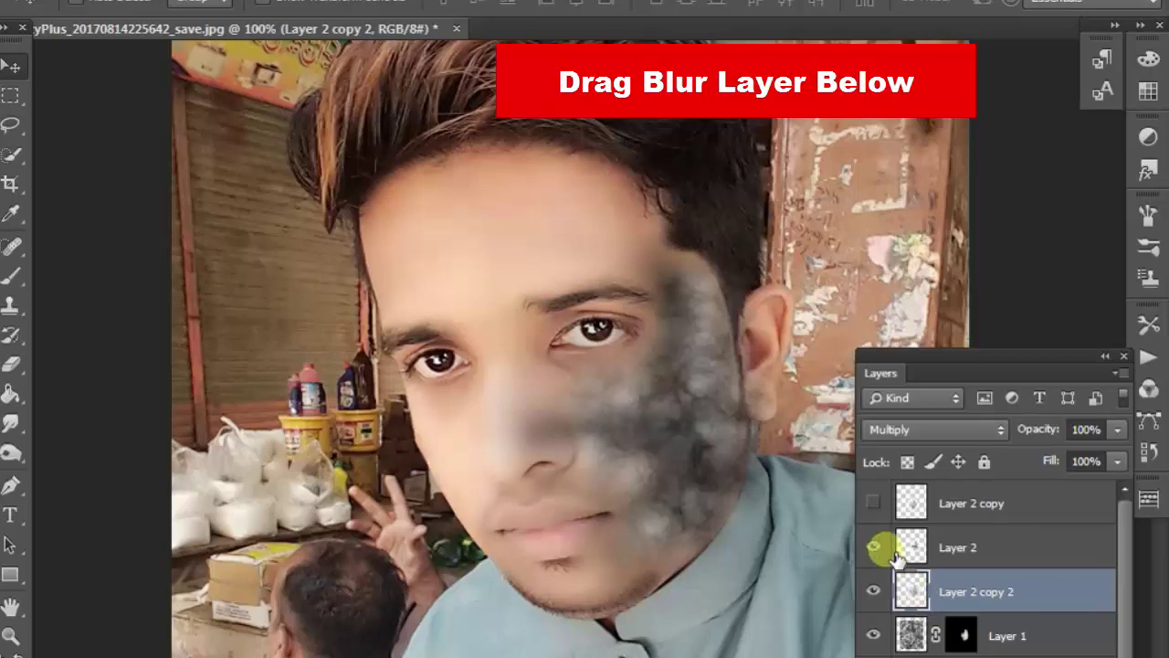
pyautogui.click(874, 502)
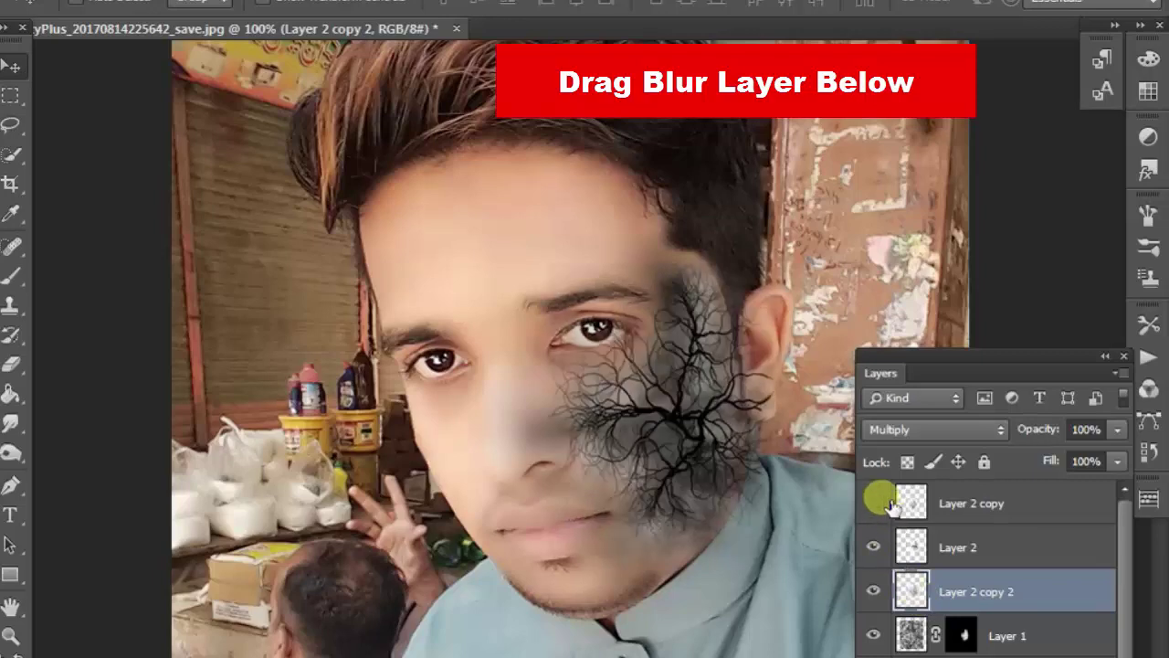
pyautogui.click(968, 519)
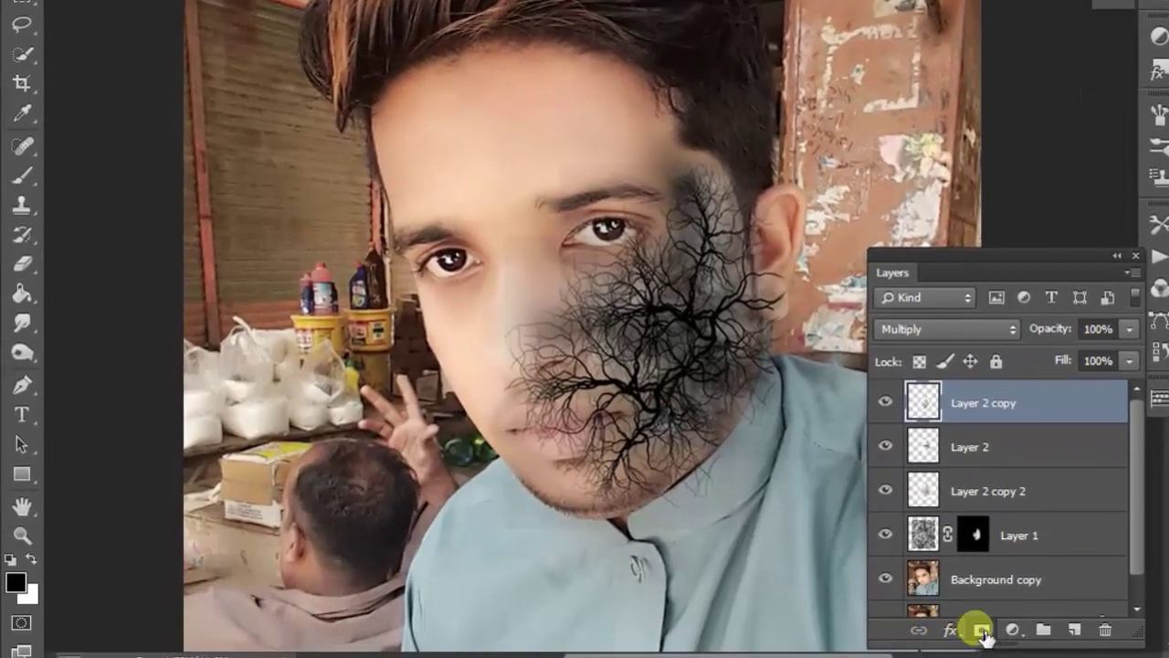
pyautogui.hotkey('alt', 'BackSpace')
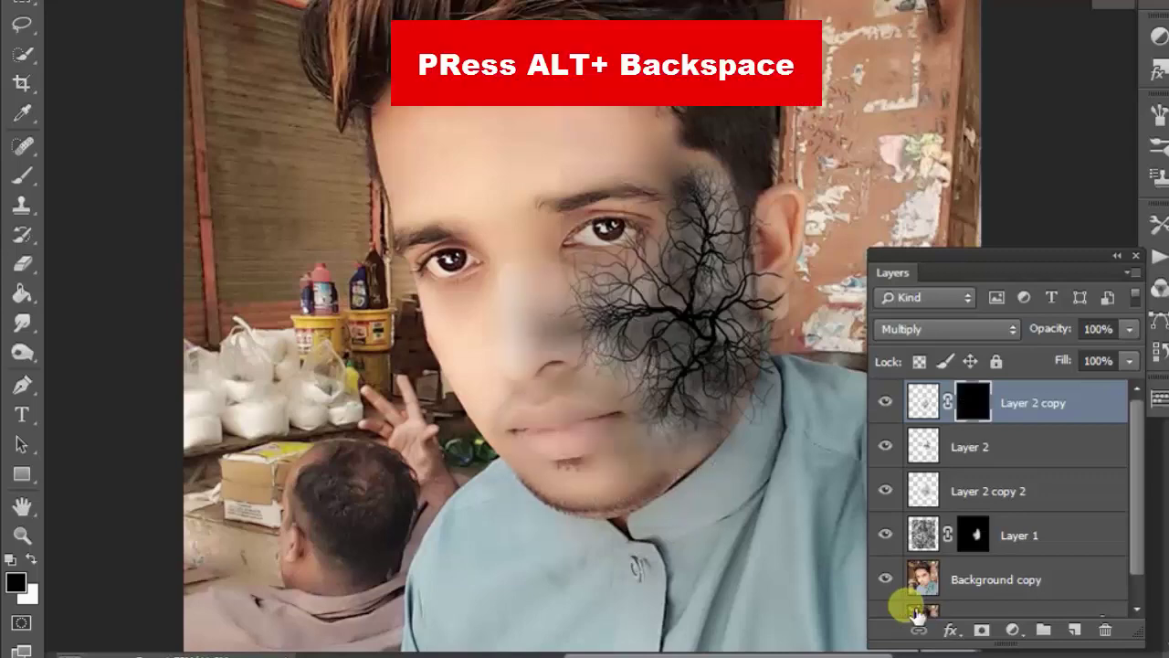
# Add black-filled masks to Layer 2 and the blurred copy, then select all three branch layers
pyautogui.click(930, 461)
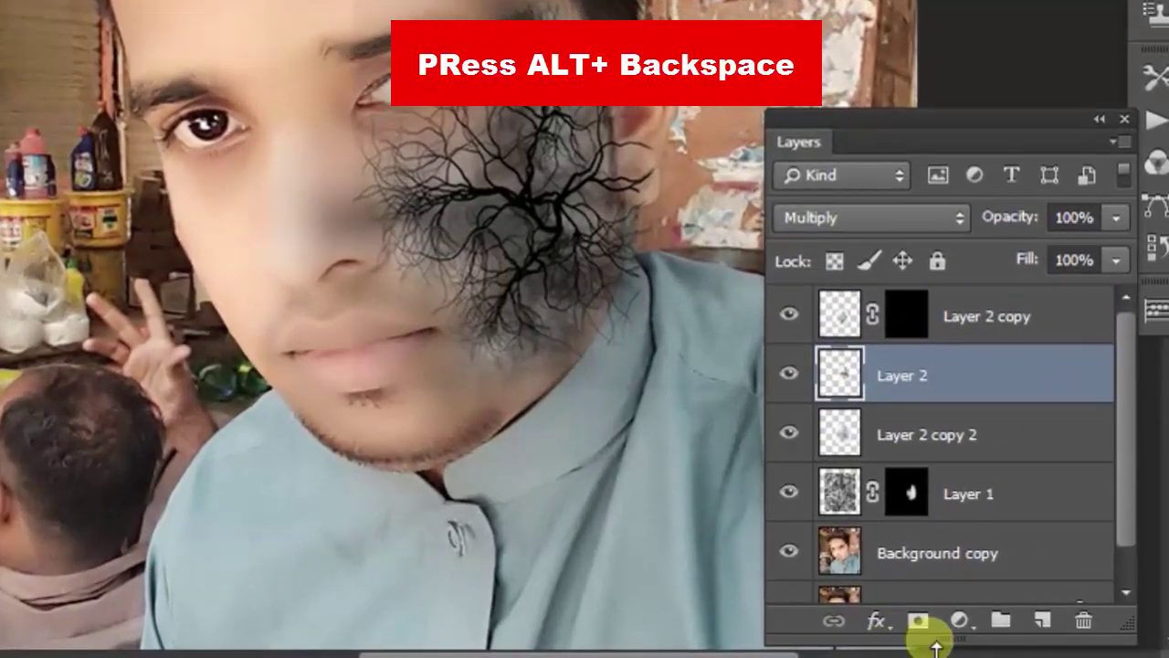
pyautogui.click(919, 622)
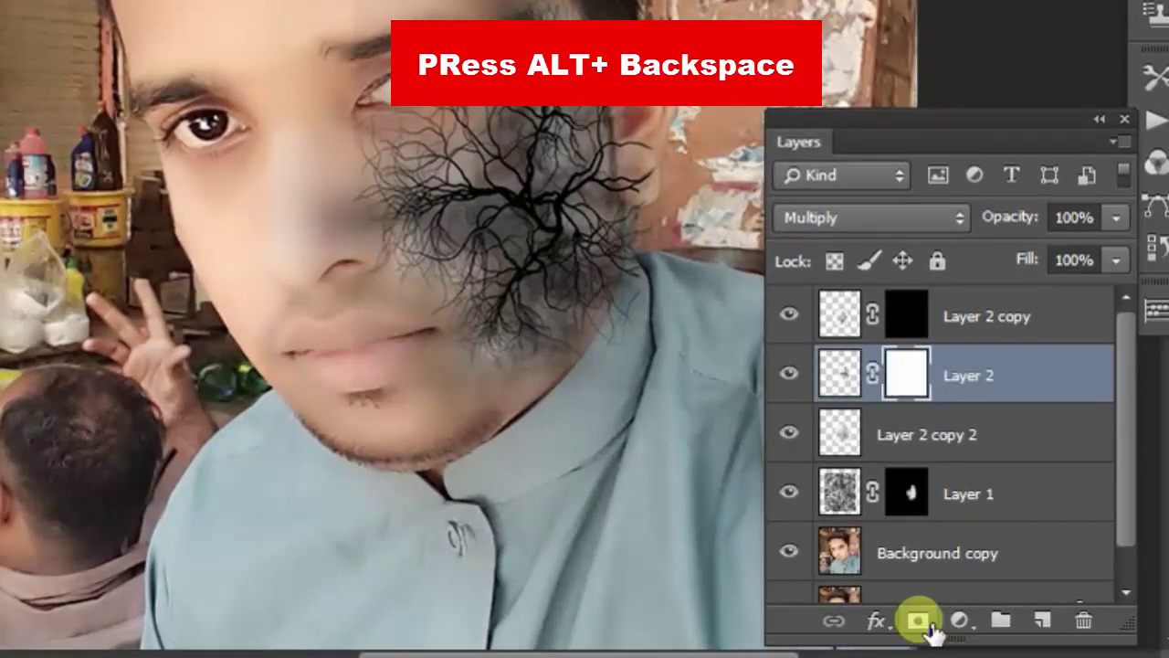
pyautogui.hotkey('alt', 'BackSpace')
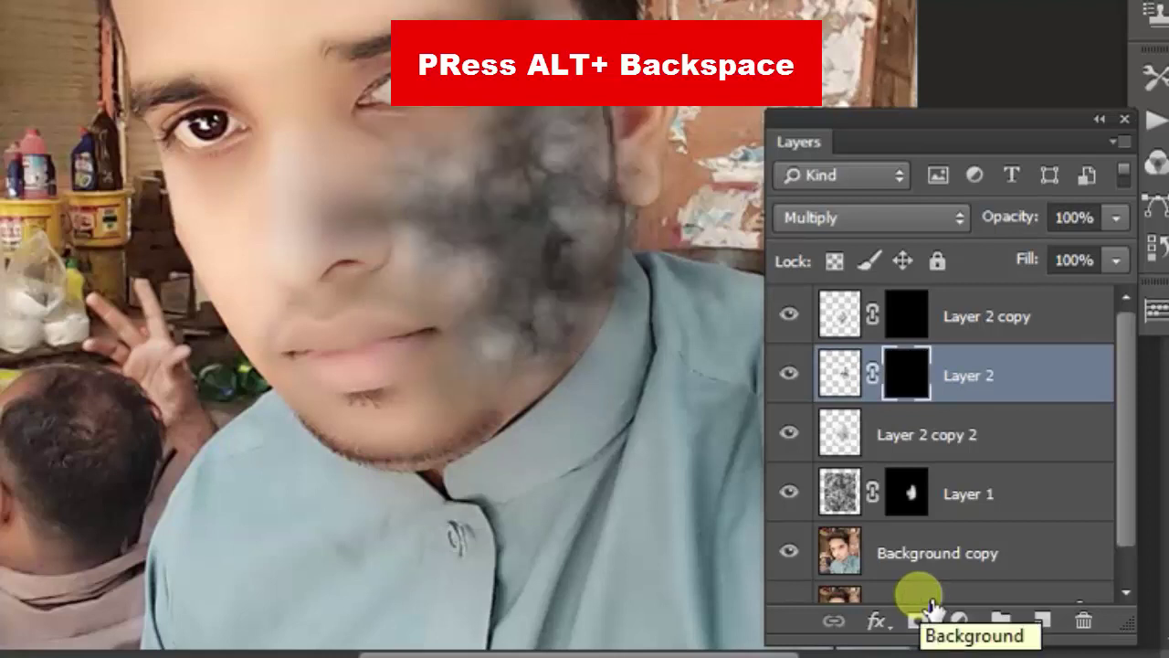
pyautogui.click(887, 437)
pyautogui.click(918, 622)
pyautogui.hotkey('alt', 'BackSpace')
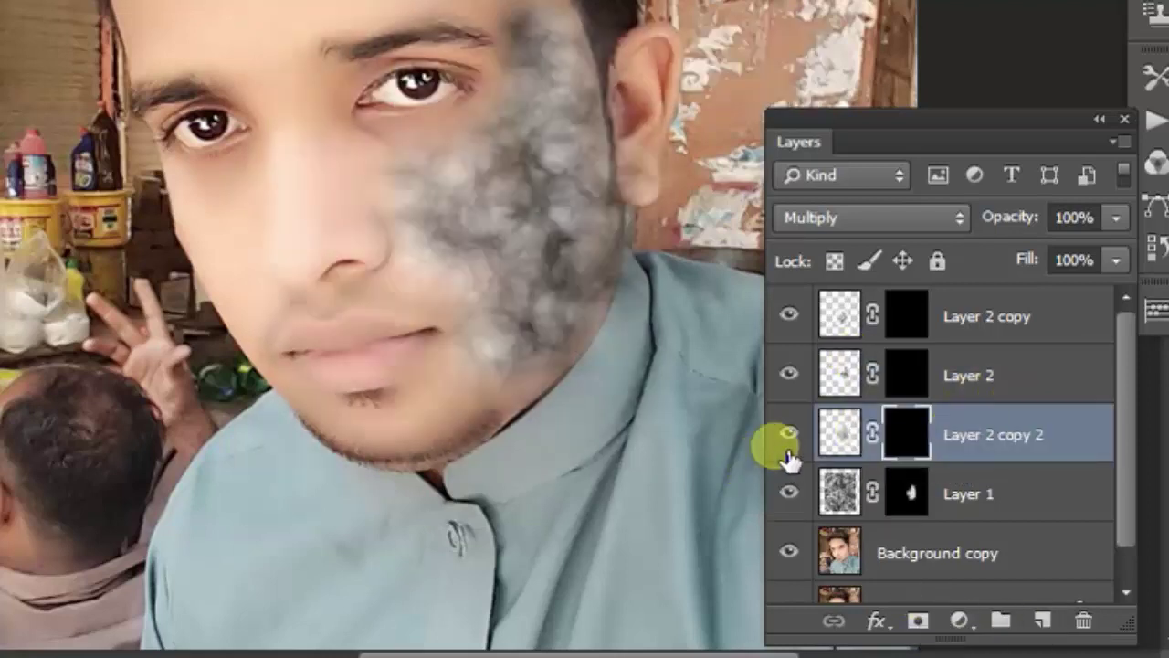
pyautogui.click(788, 435)
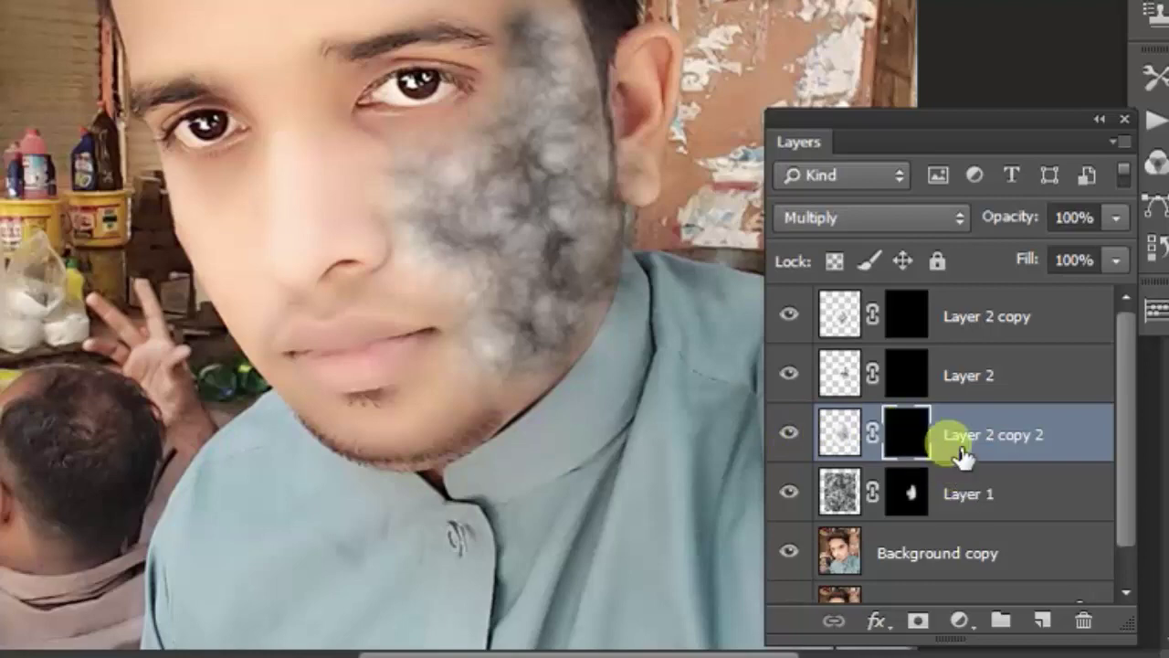
pyautogui.keyDown('ctrl'); pyautogui.click(960, 376); pyautogui.keyUp('ctrl')
pyautogui.keyDown('ctrl'); pyautogui.click(950, 318); pyautogui.keyUp('ctrl')
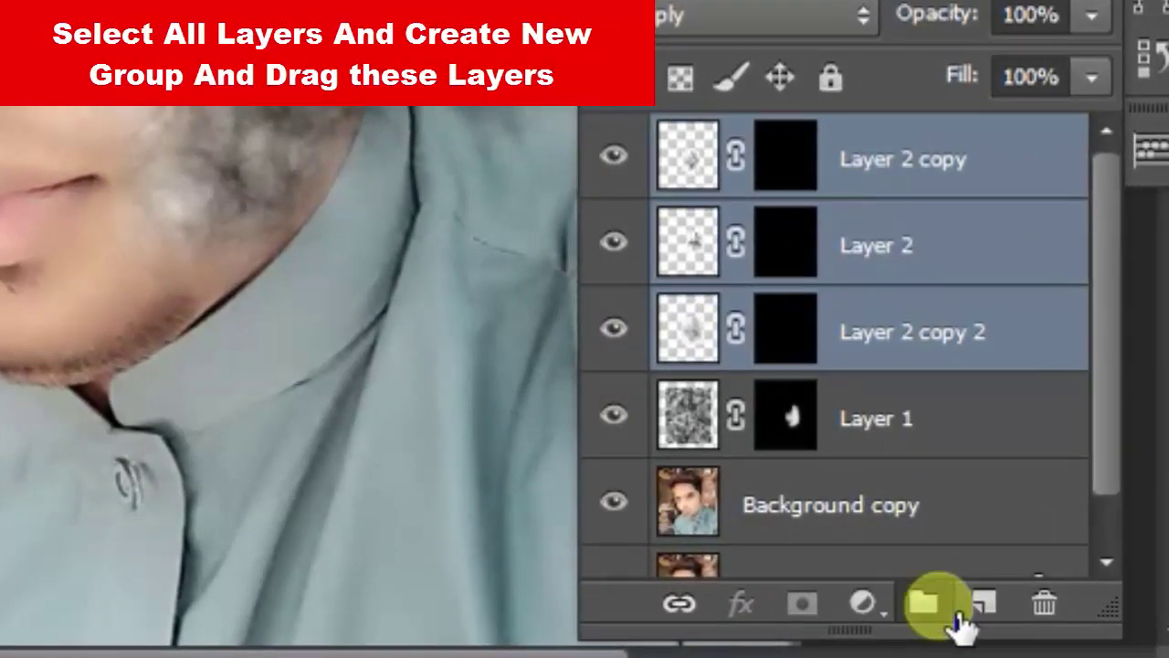
# Group the three branch layers into Group 1, expand it and select Layer 2 copy 2
pyautogui.click(959, 624)
pyautogui.moveTo(705, 144)
pyautogui.mouseDown()
pyautogui.moveTo(691, 170)
pyautogui.moveTo(749, 236)
pyautogui.mouseUp()
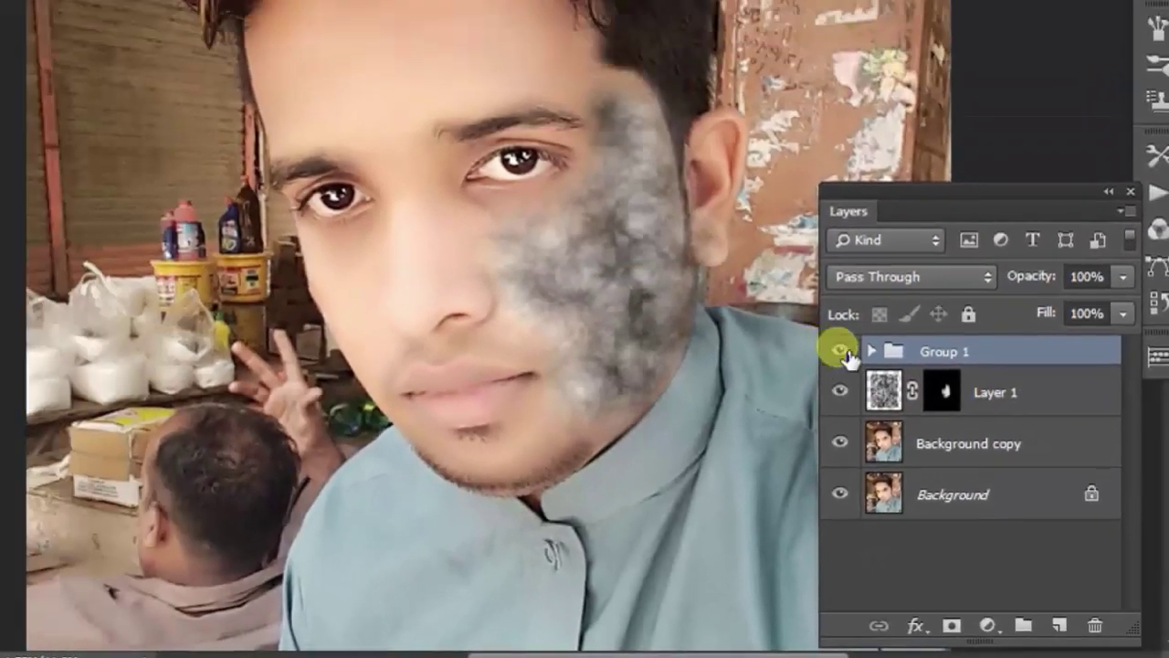
pyautogui.click(911, 393)
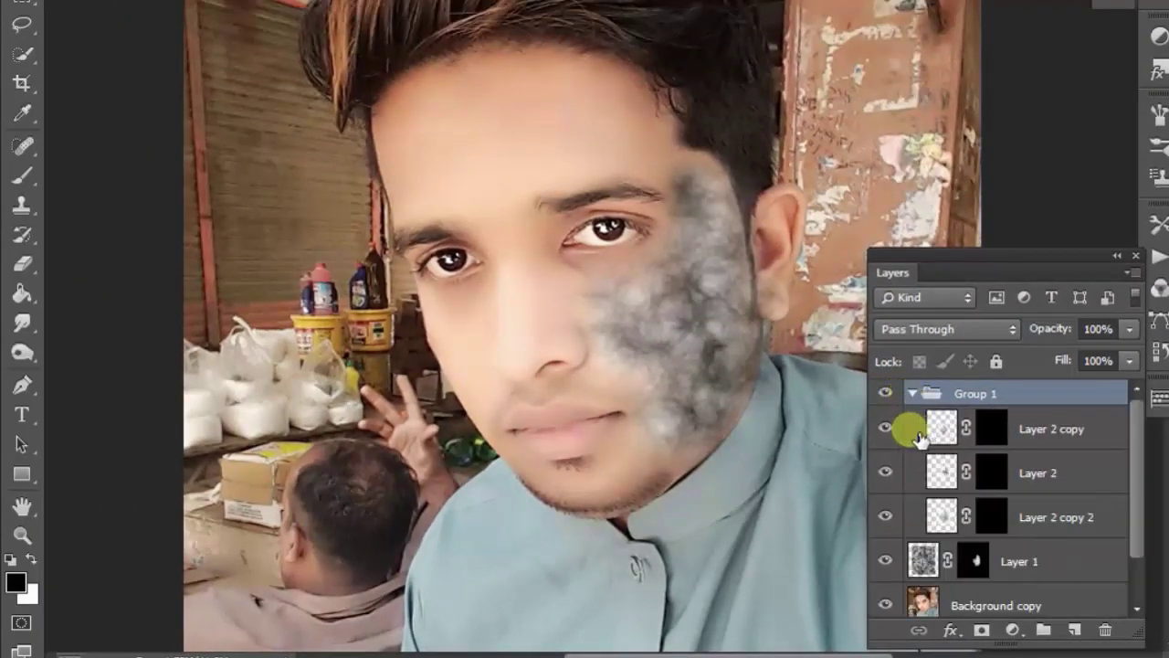
pyautogui.click(987, 517)
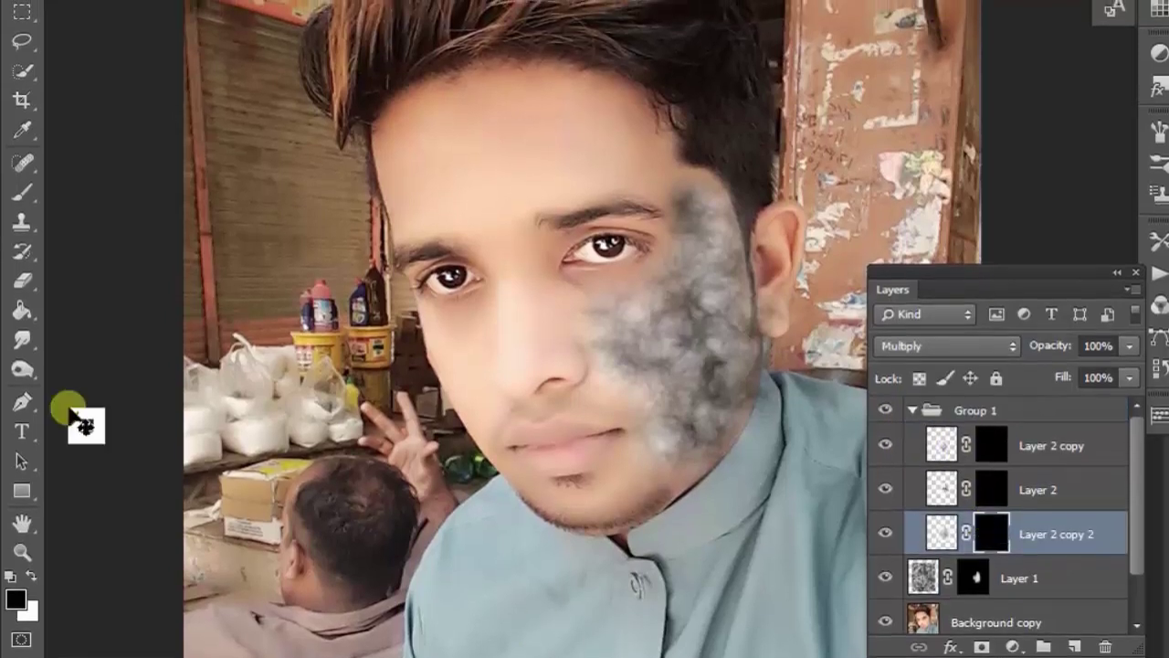
pyautogui.moveTo(687, 372); pyautogui.dragTo(690, 409)
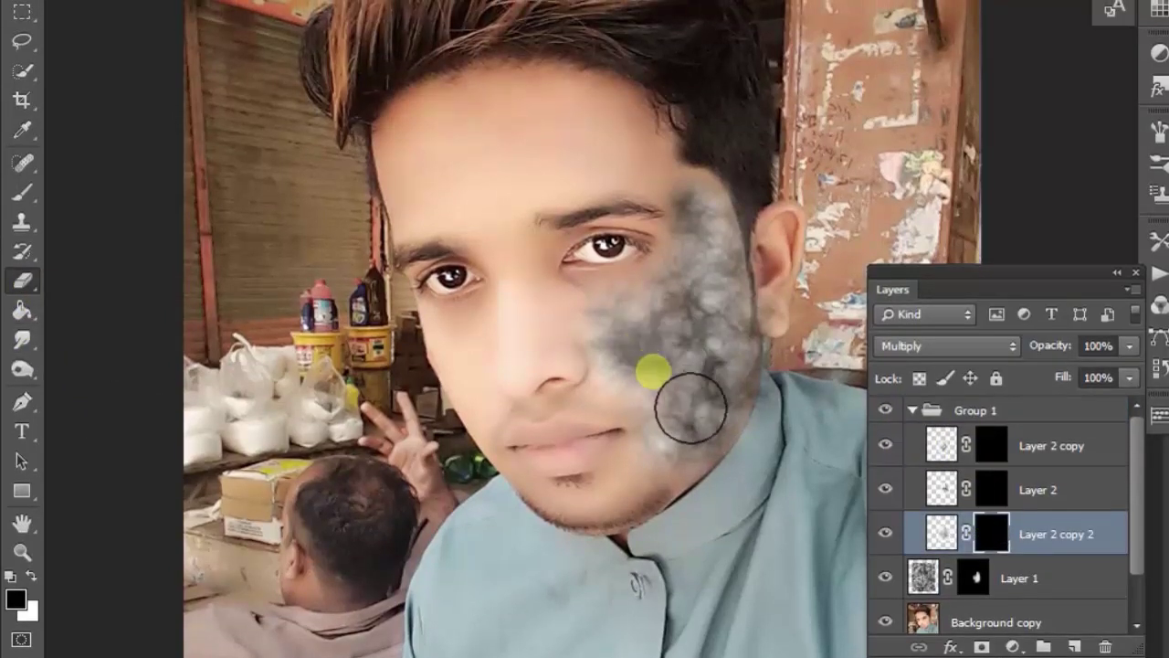
# Erase Layer 2's mask across the cheek to reveal branching veins, adjusting stroke strength
pyautogui.click(990, 489)
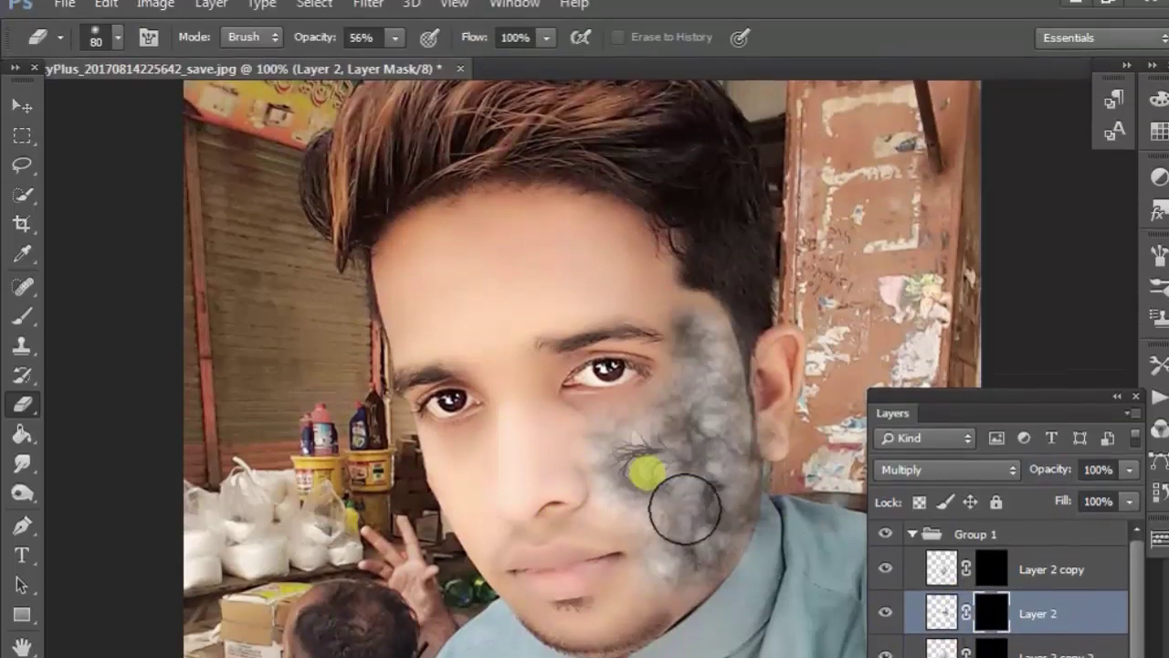
pyautogui.moveTo(683, 504)
pyautogui.mouseDown()
pyautogui.moveTo(710, 561)
pyautogui.moveTo(738, 522)
pyautogui.mouseUp()
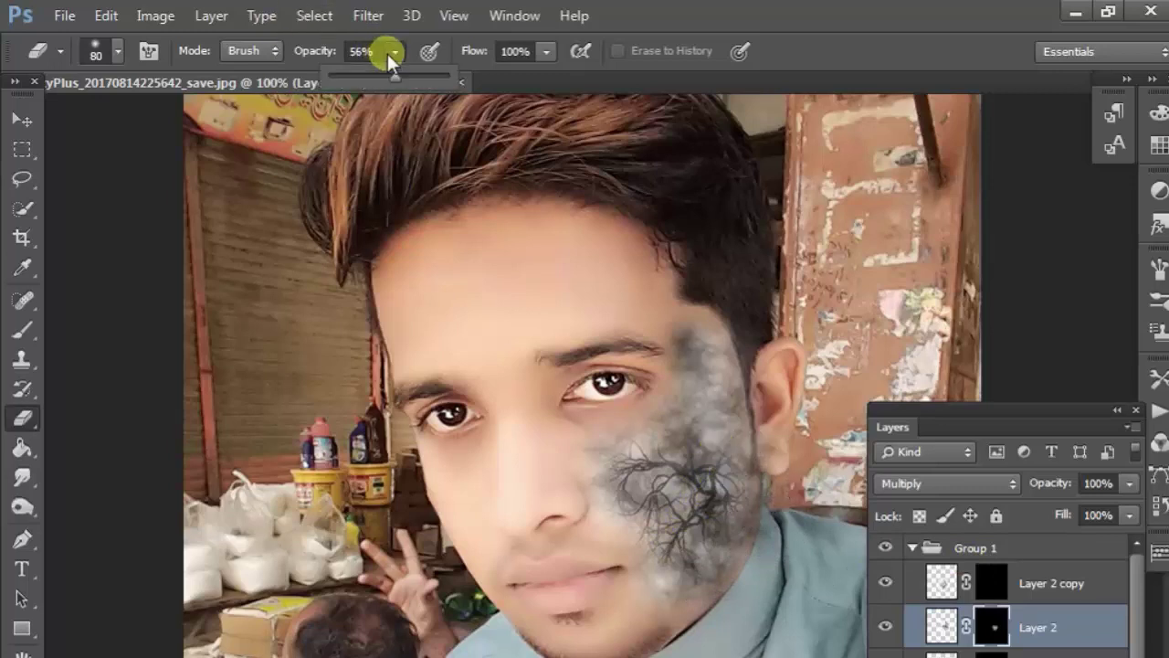
pyautogui.moveTo(371, 73); pyautogui.dragTo(386, 78)
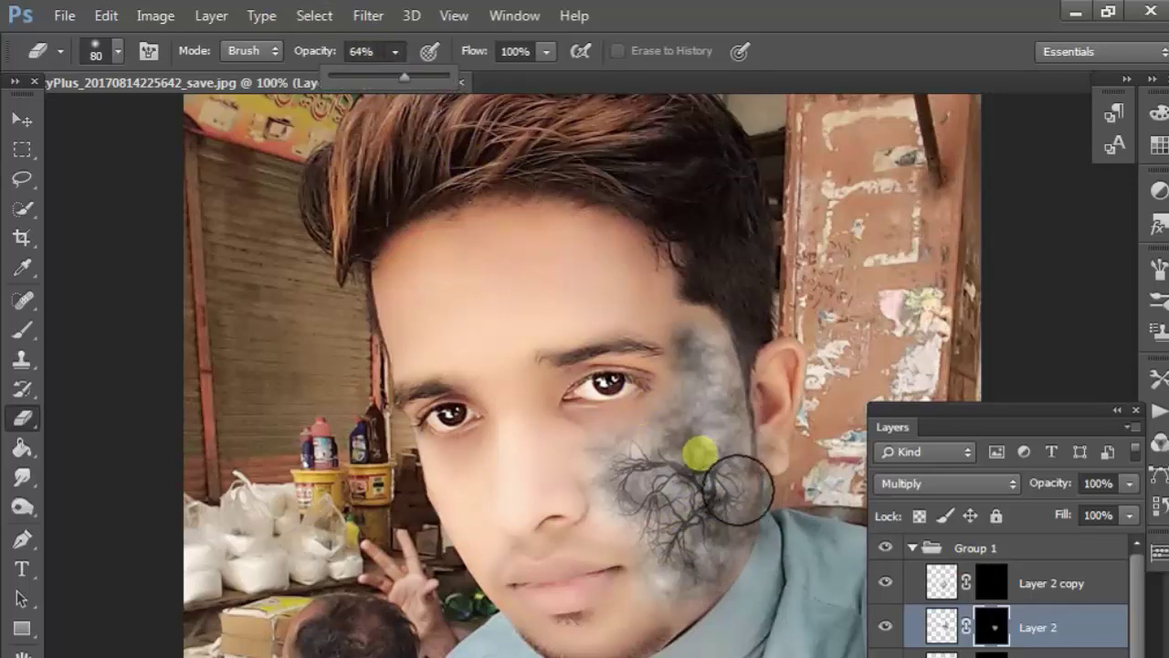
pyautogui.moveTo(743, 483); pyautogui.dragTo(719, 383)
pyautogui.moveTo(667, 534)
pyautogui.mouseDown()
pyautogui.moveTo(666, 506)
pyautogui.moveTo(631, 461)
pyautogui.mouseUp()
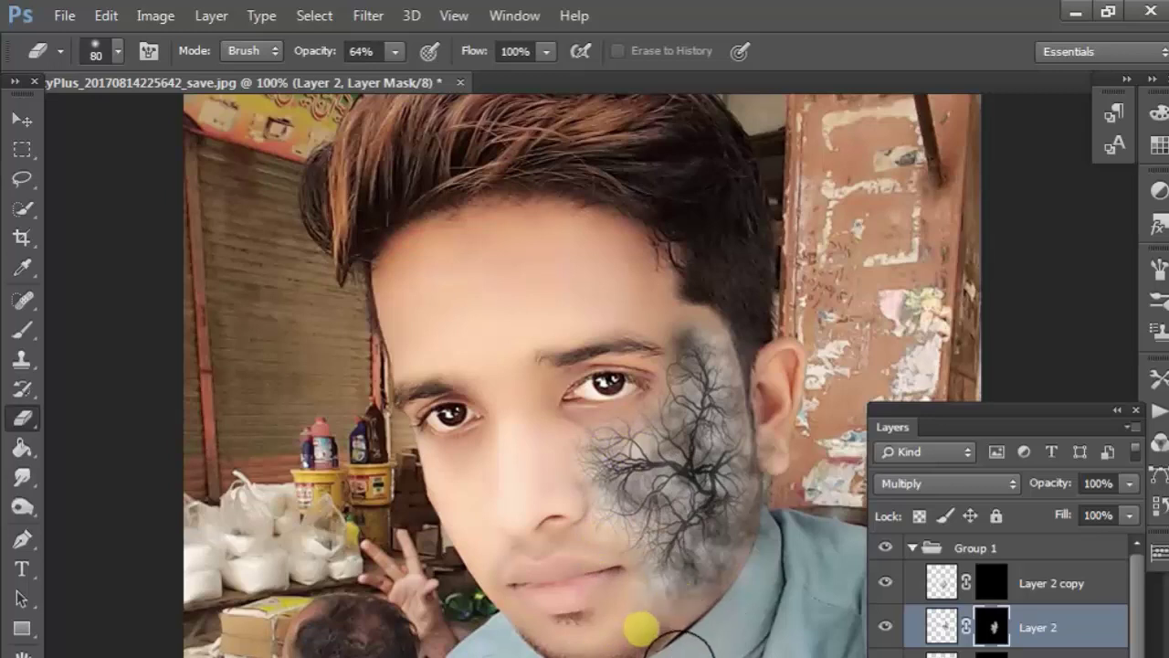
# Reveal Layer 2 copy's branches around the chin and mouth, then collapse Group 1
pyautogui.click(1024, 594)
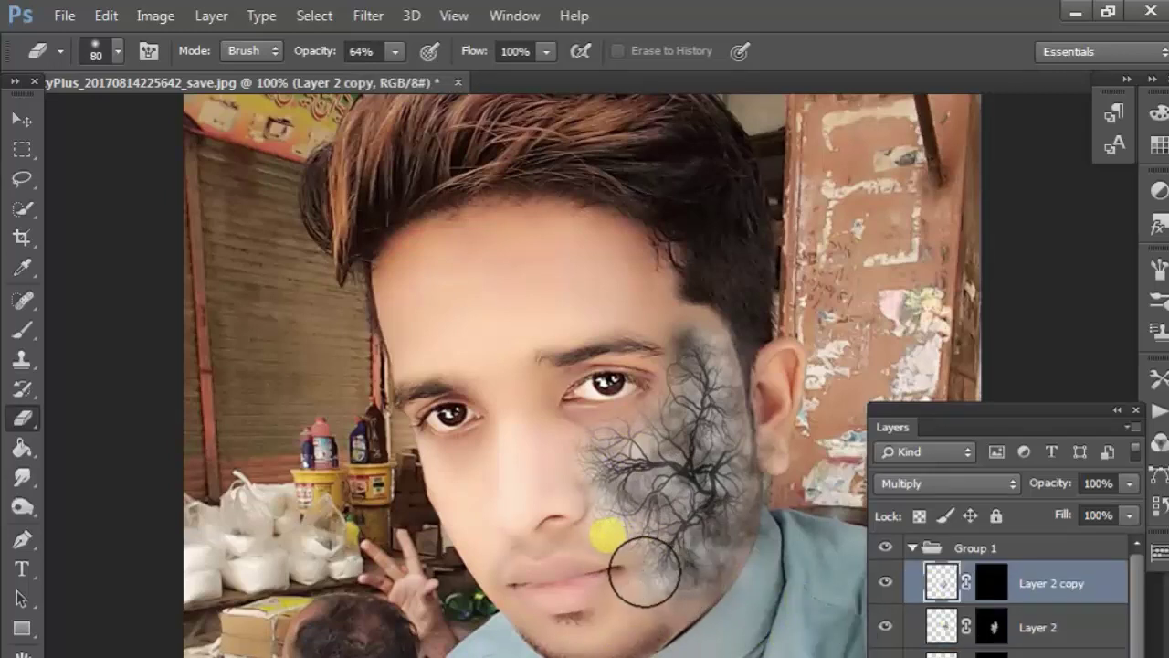
pyautogui.click(996, 591)
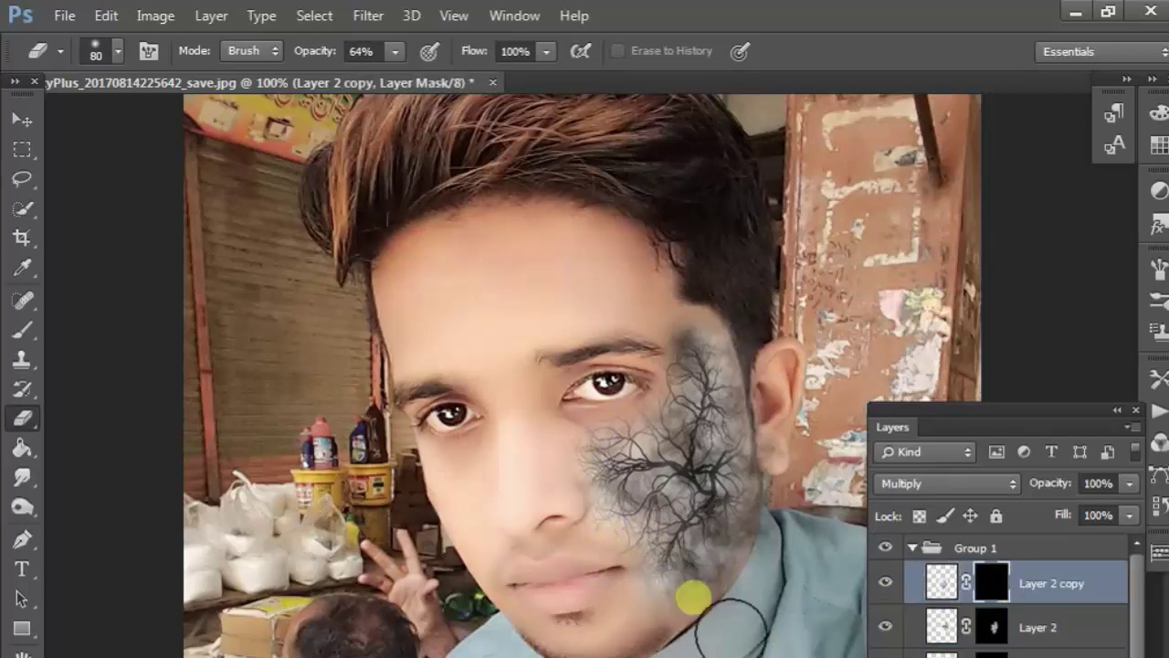
pyautogui.moveTo(692, 624); pyautogui.dragTo(629, 576)
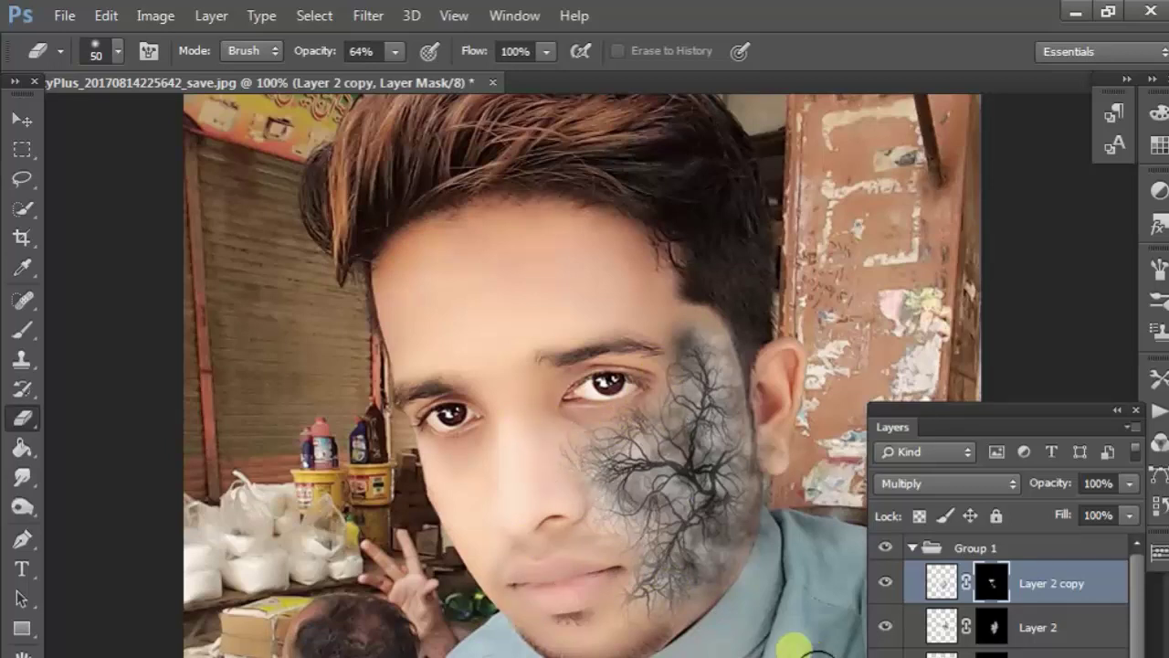
pyautogui.click(911, 547)
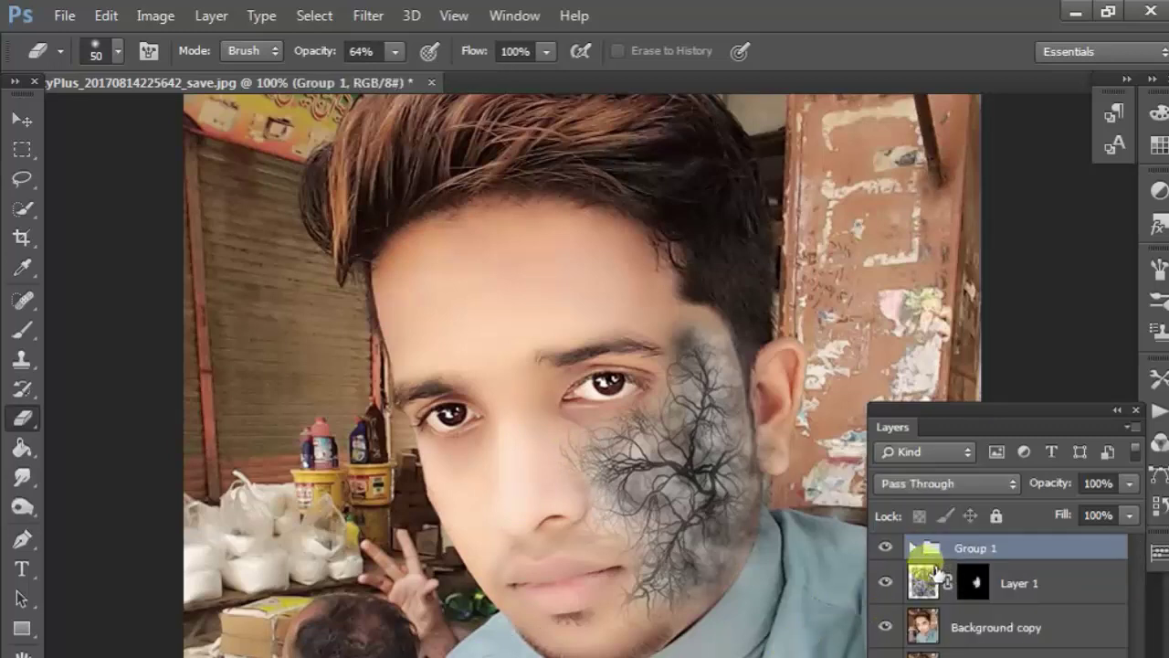
# Cycle Layer 1 through blend modes and settle on Vivid Light
pyautogui.click(974, 584)
pyautogui.press('Down')
pyautogui.press('Down')
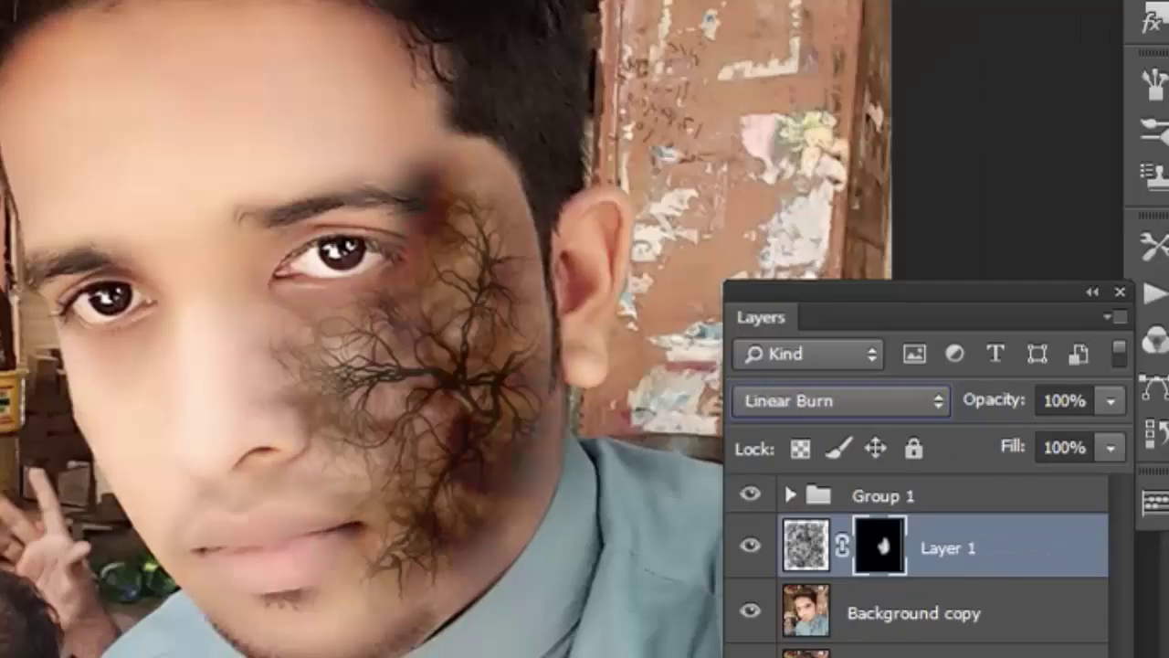
pyautogui.press('Down')
pyautogui.press('Up')
pyautogui.press('Up')
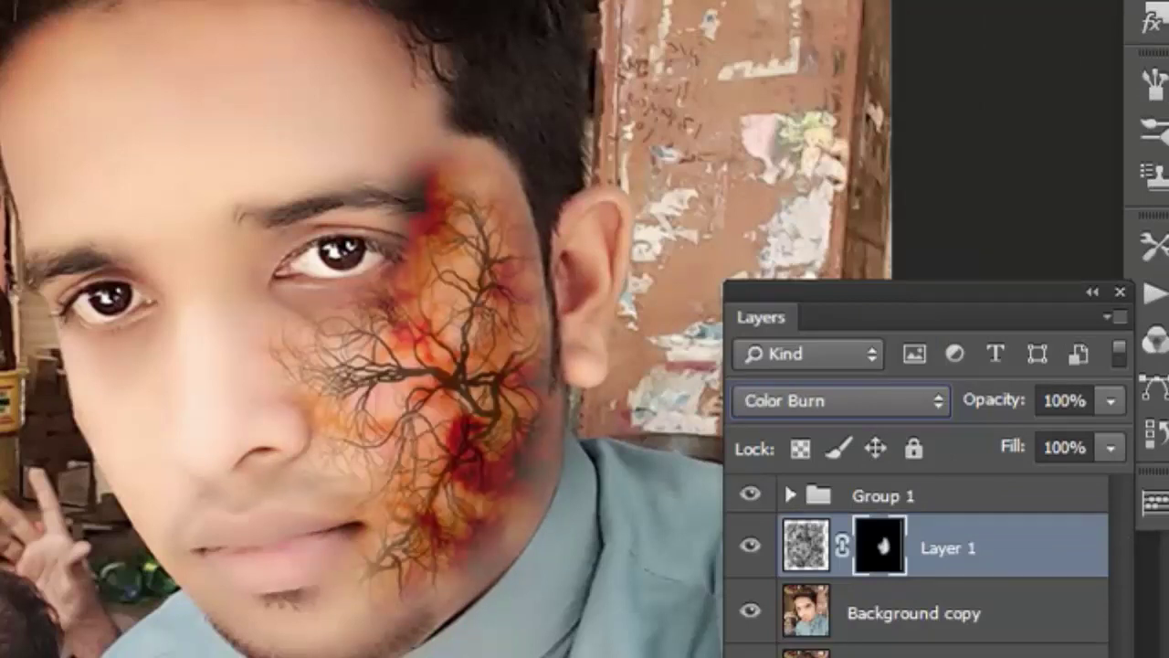
pyautogui.press('Down')
pyautogui.press('Down')
pyautogui.press('Down')
pyautogui.press('Down')
pyautogui.press('Down')
pyautogui.press('Down')
pyautogui.press('Down')
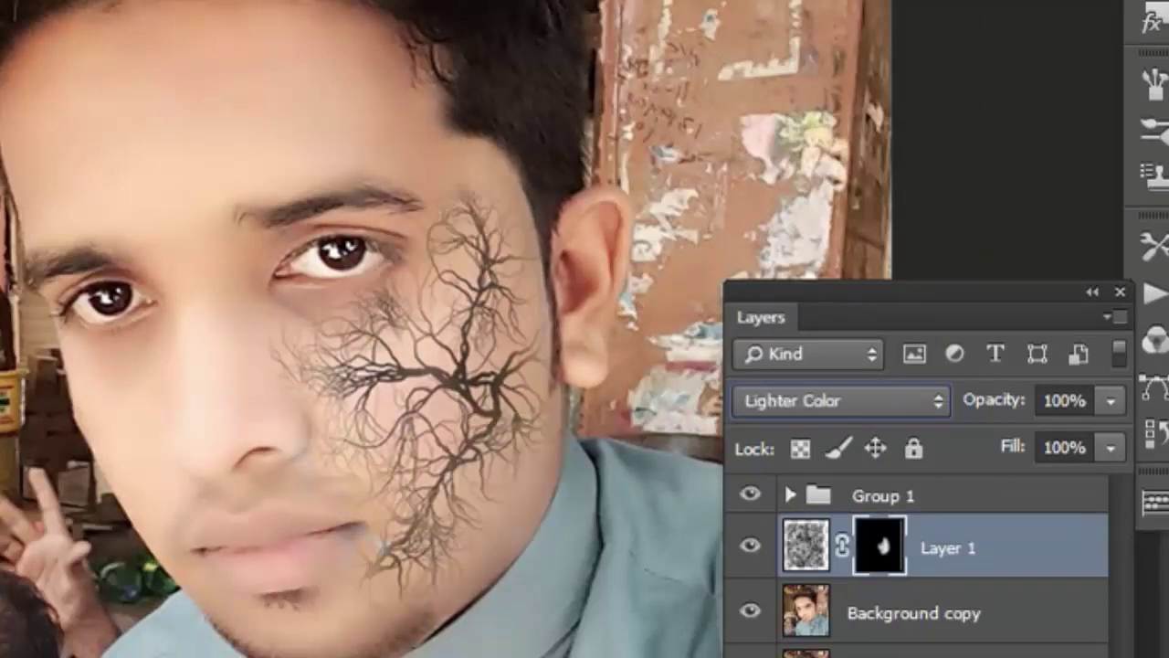
pyautogui.press('Down')
pyautogui.press('Down')
pyautogui.press('Down')
pyautogui.press('Down')
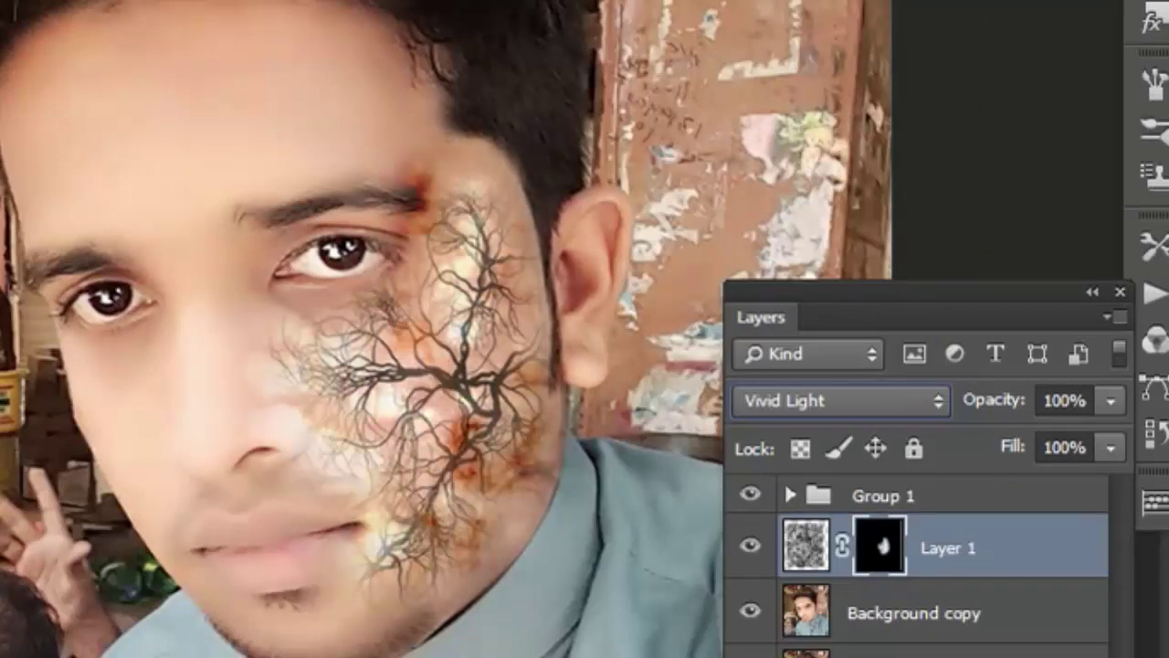
pyautogui.press('Down')
pyautogui.press('Down')
pyautogui.press('Up')
pyautogui.press('Up')
pyautogui.press('Up')
pyautogui.press('Down')
pyautogui.press('Down')
pyautogui.press('Down')
pyautogui.press('Down')
pyautogui.press('Down')
pyautogui.press('Up')
pyautogui.press('Up')
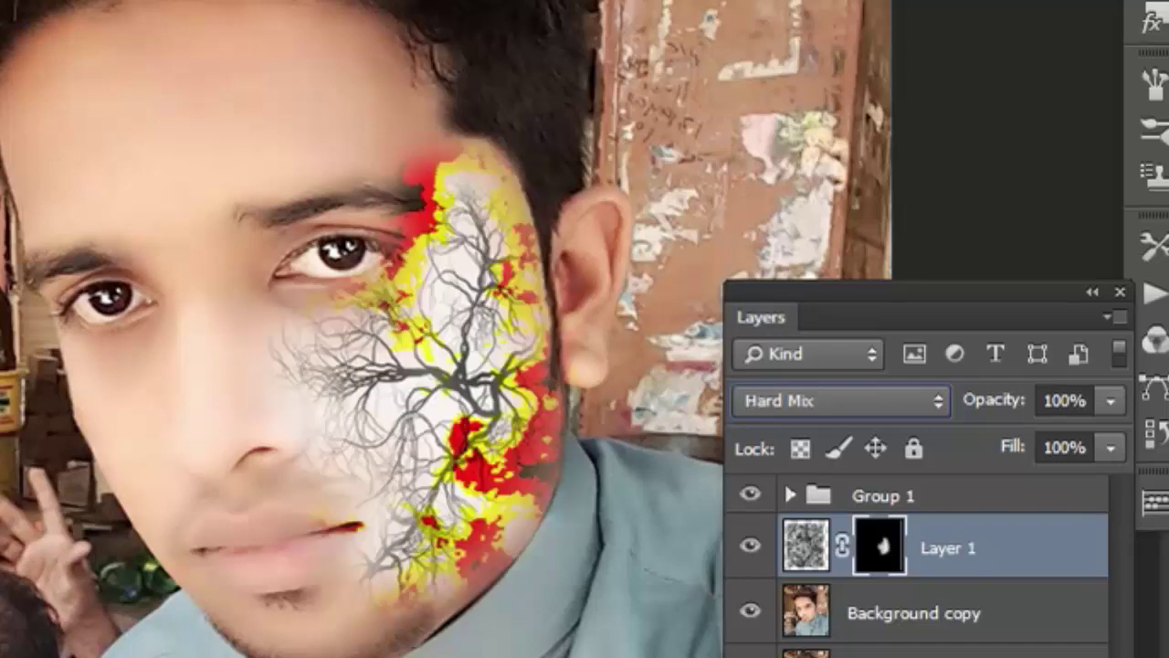
pyautogui.press('Up')
pyautogui.press('Up')
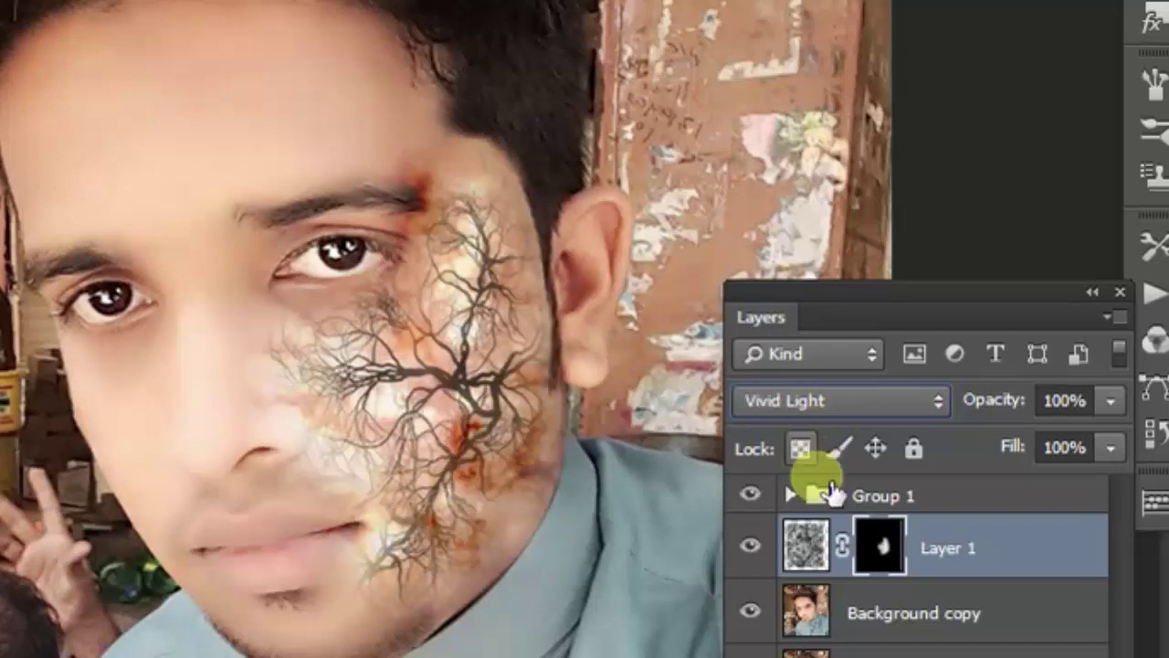
pyautogui.click(752, 548)
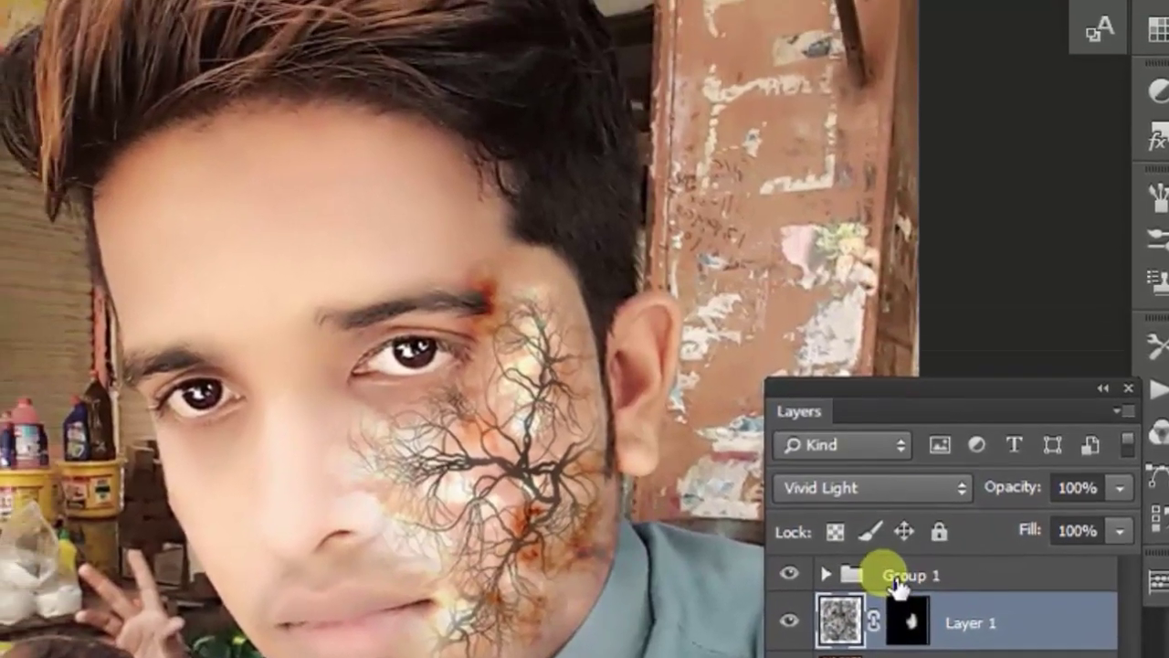
# Set Group 1's blend mode to Color Burn, briefly comparing Linear Burn
pyautogui.click(898, 502)
pyautogui.click(854, 490)
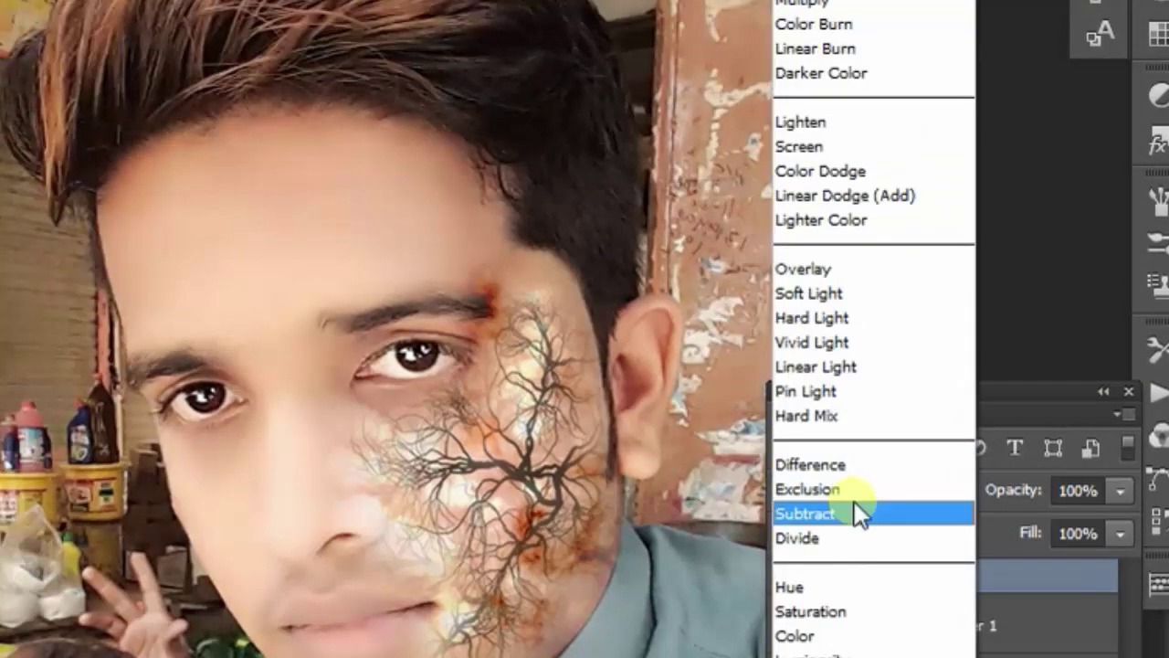
pyautogui.click(813, 32)
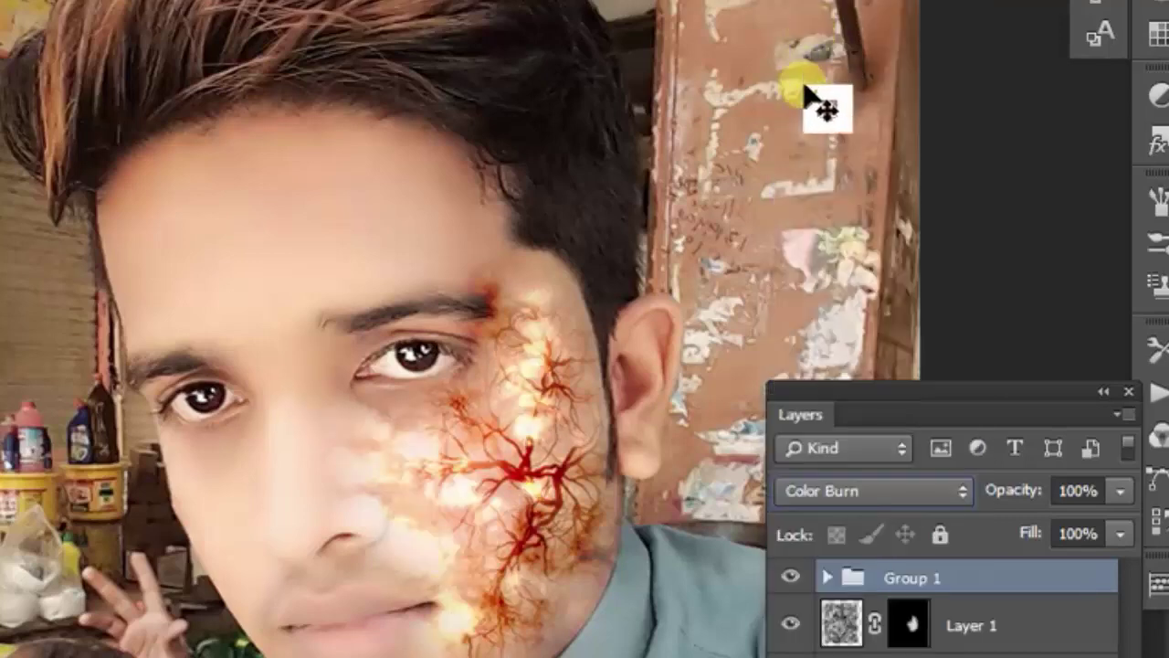
pyautogui.press('Down')
pyautogui.press('Down')
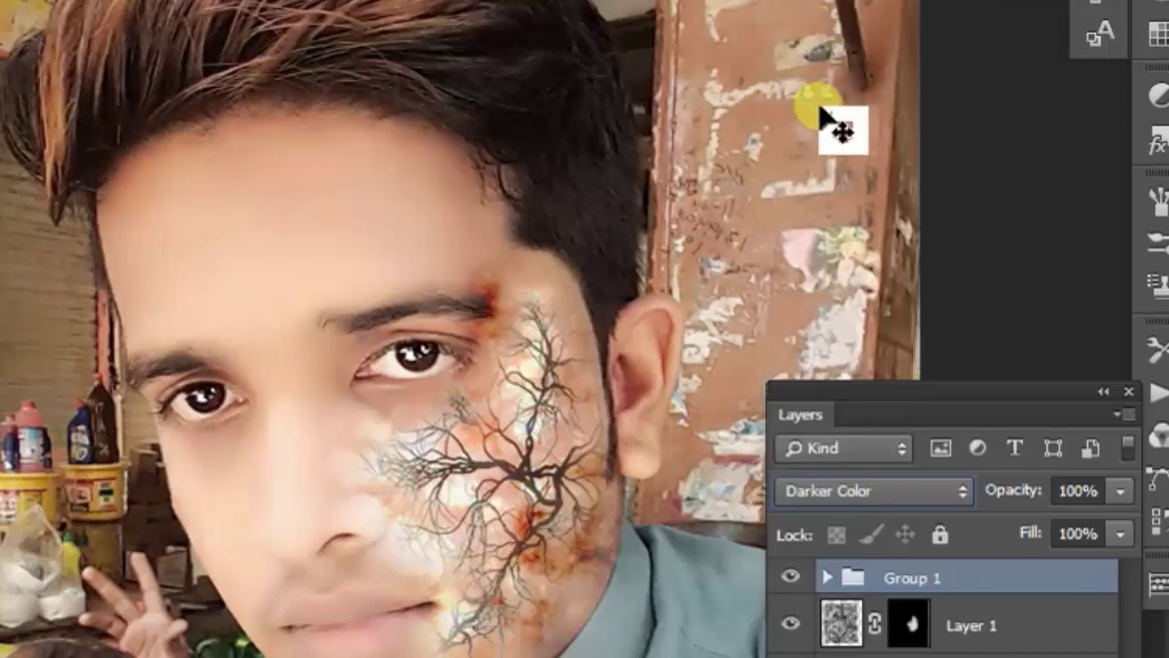
pyautogui.press('Down')
pyautogui.press('Down')
pyautogui.press('Up')
pyautogui.press('Up')
pyautogui.press('Up')
pyautogui.press('Up')
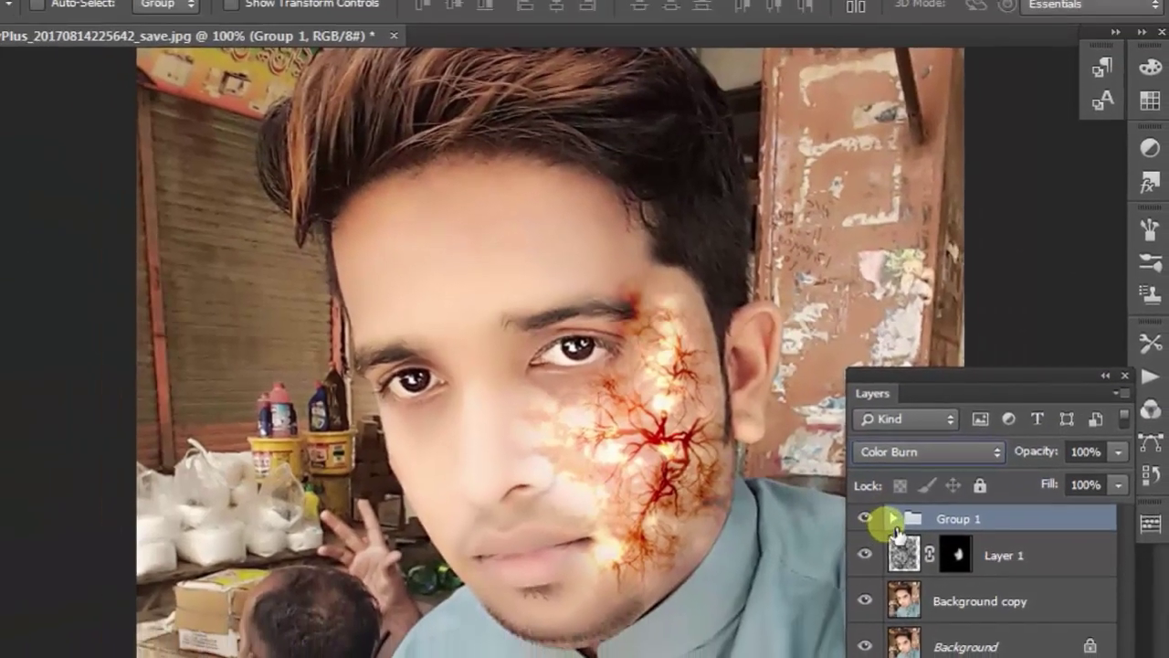
# Expand Group 1, zoom to 200% on the cheek, and compare the face with Layer 2 copy toggled
pyautogui.click(892, 519)
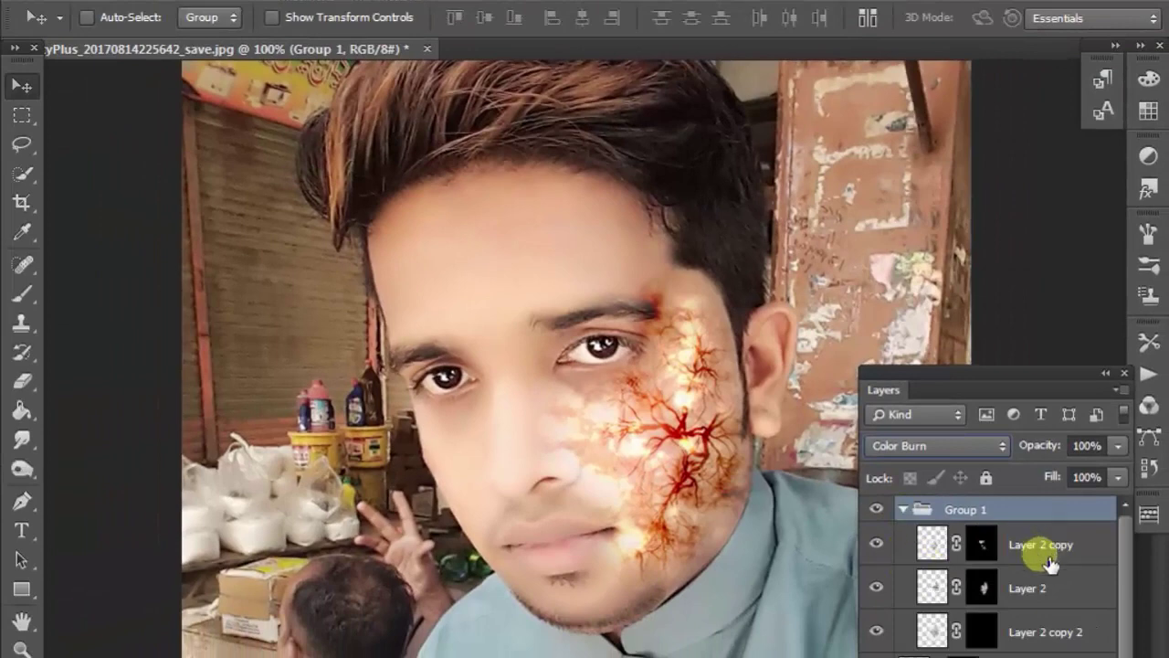
pyautogui.hotkey('ctrl', '+')
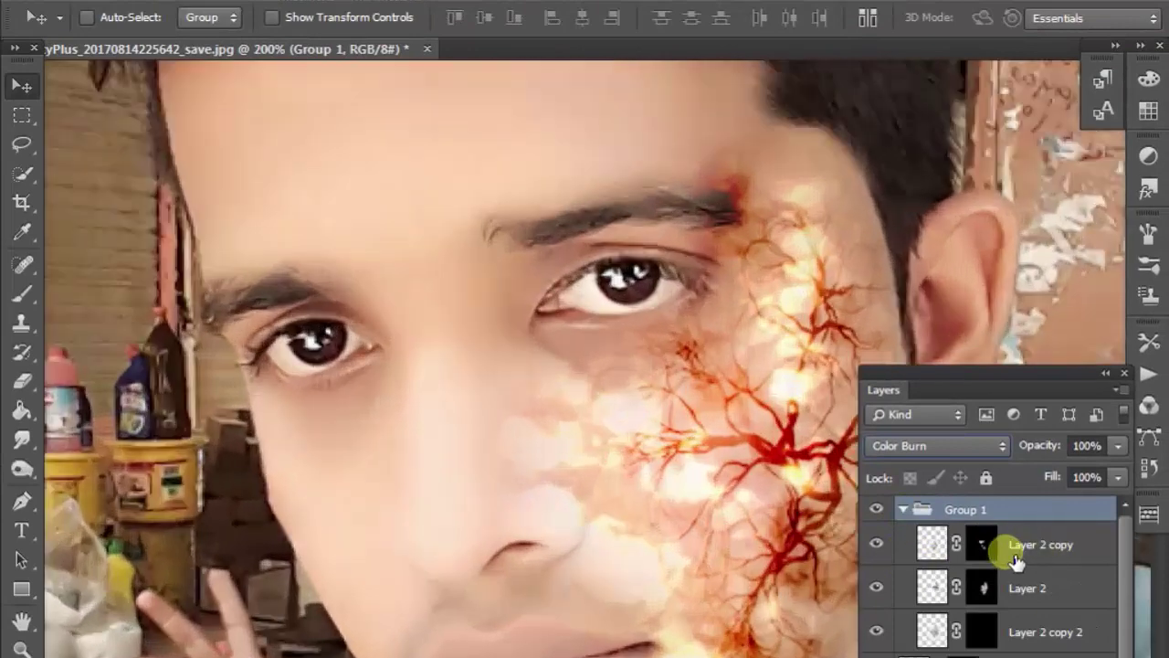
pyautogui.moveTo(726, 619); pyautogui.dragTo(526, 522)
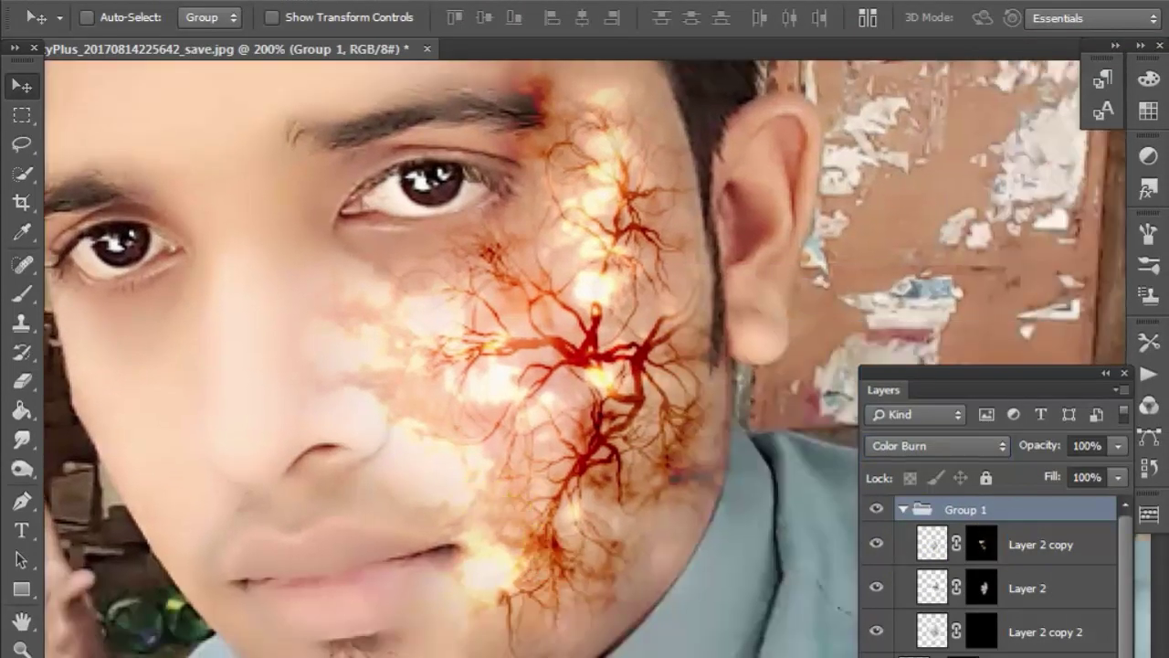
pyautogui.click(873, 548)
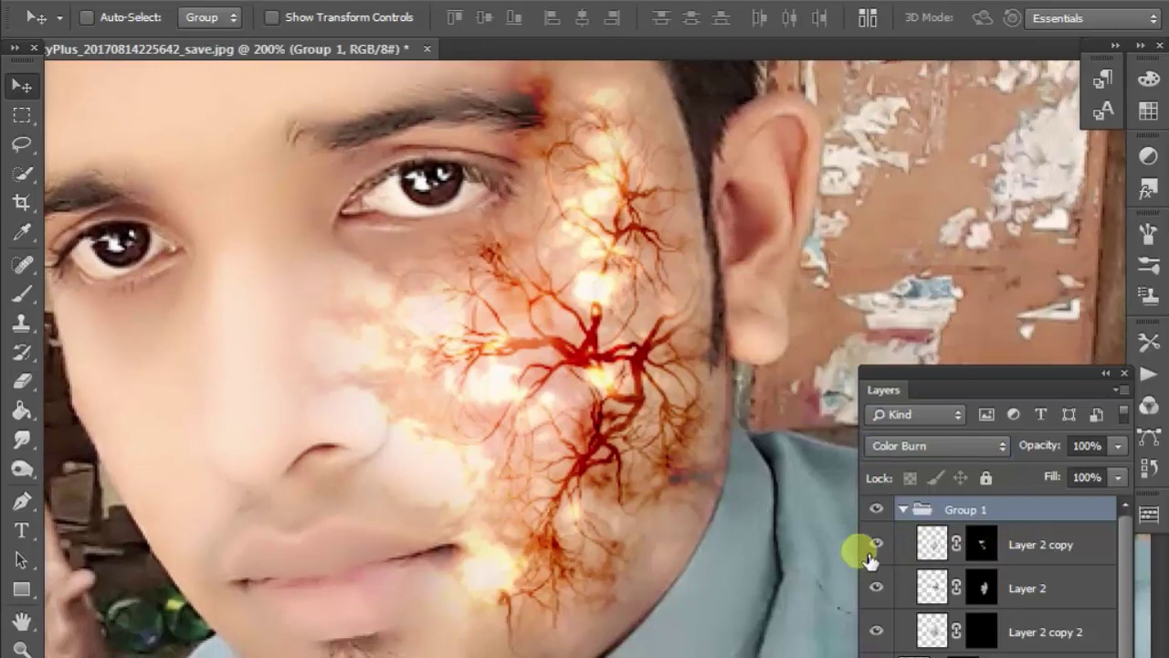
pyautogui.click(879, 545)
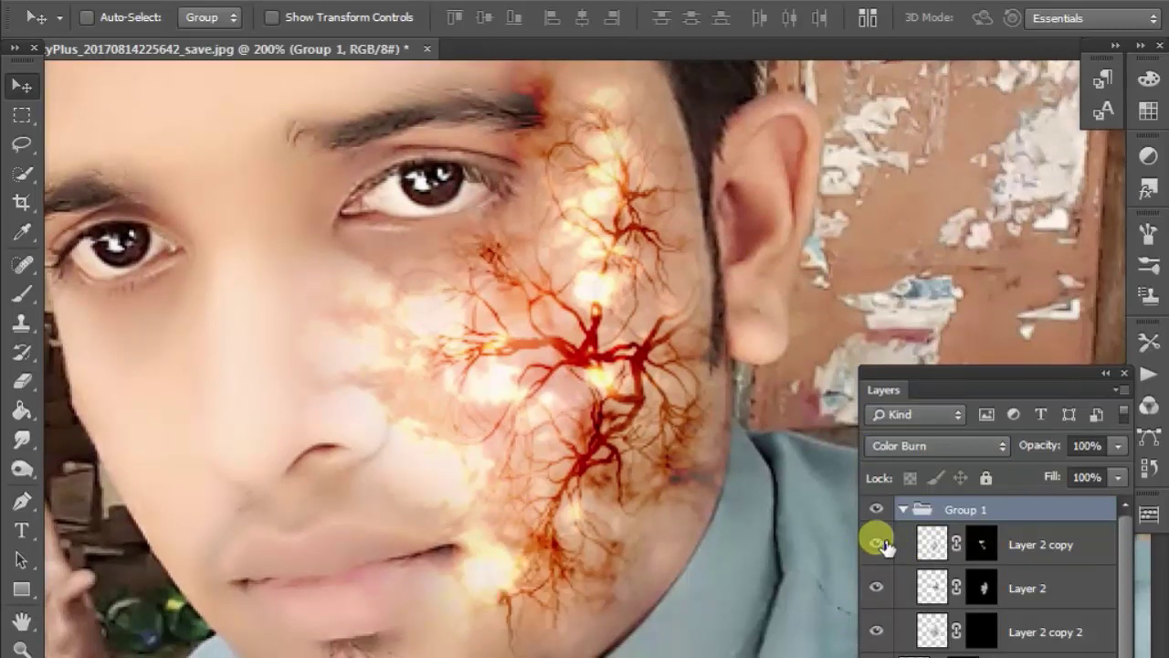
# Nudge the vein group up and left with Free Transform, then check it with Layer 2 layers hidden
pyautogui.hotkey('ctrl', 't')
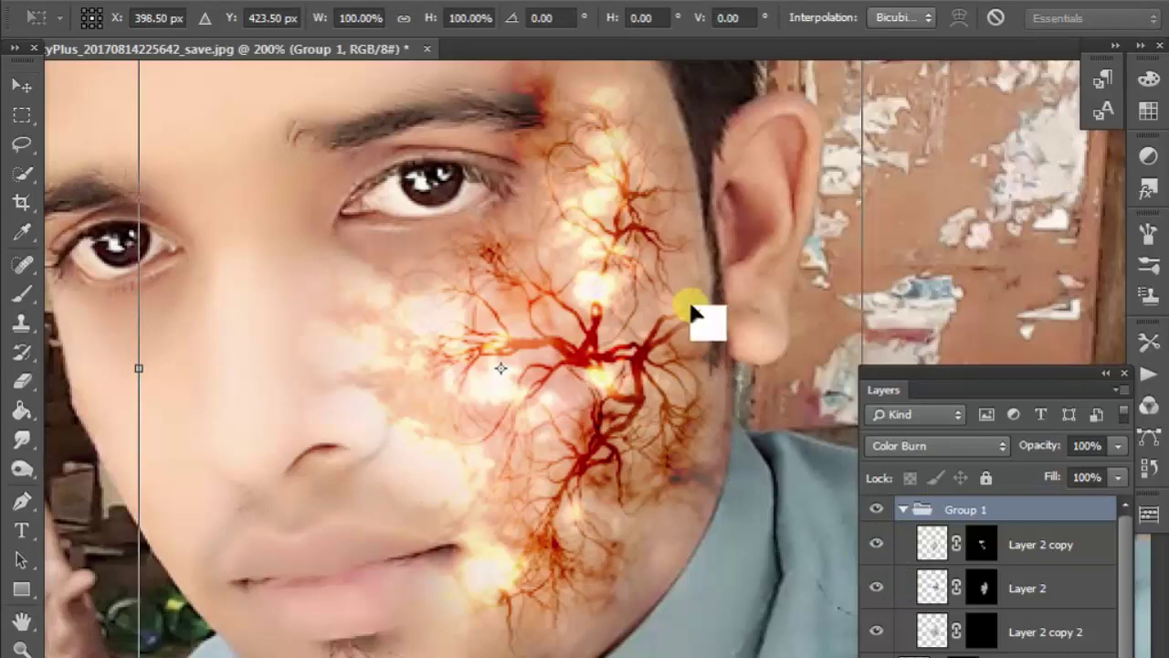
pyautogui.moveTo(700, 314)
pyautogui.mouseDown()
pyautogui.moveTo(664, 334)
pyautogui.moveTo(705, 336)
pyautogui.moveTo(717, 316)
pyautogui.moveTo(621, 317)
pyautogui.moveTo(716, 319)
pyautogui.mouseUp()
pyautogui.moveTo(689, 375); pyautogui.dragTo(686, 365)
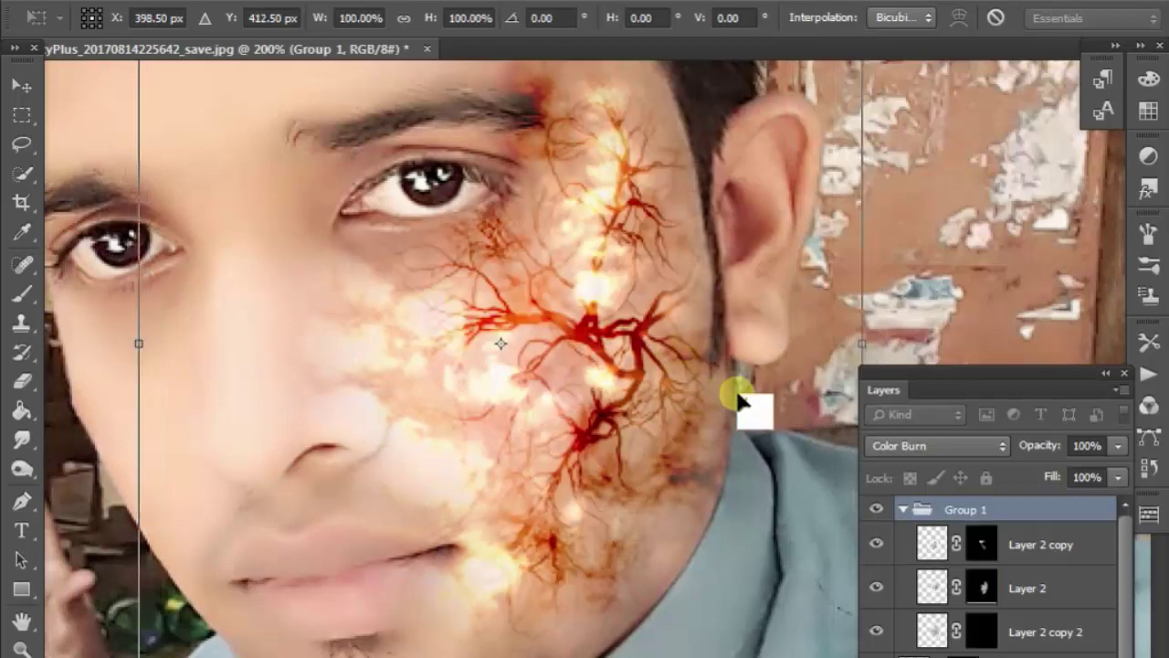
pyautogui.press('Return')
pyautogui.click(876, 588)
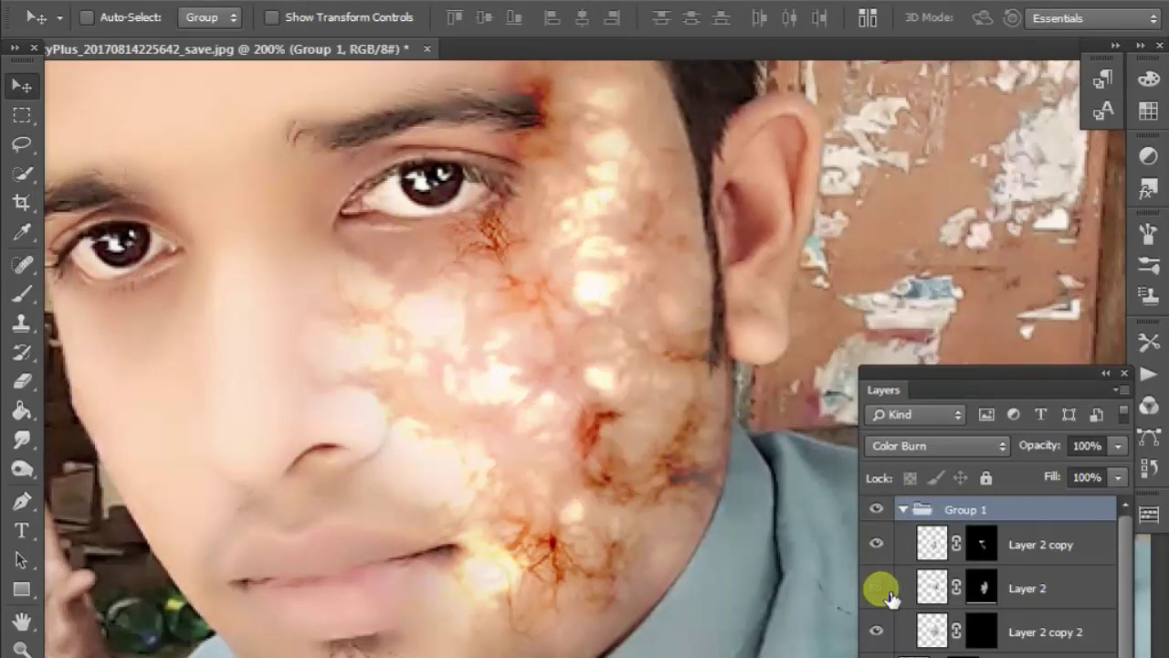
pyautogui.click(877, 545)
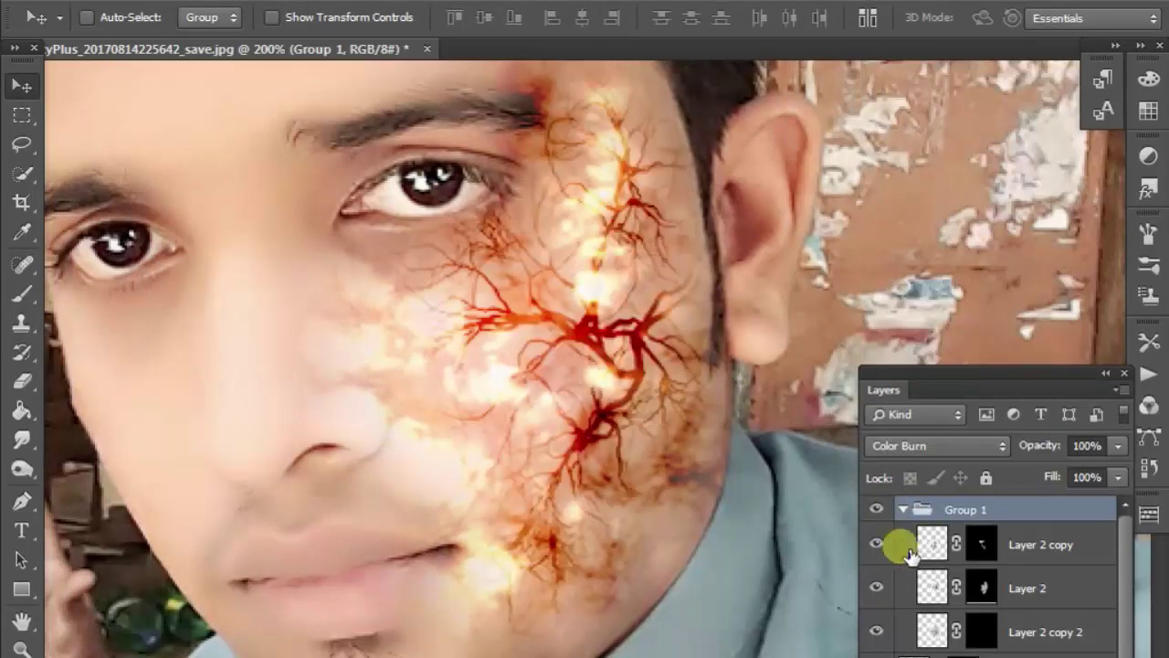
pyautogui.click(1007, 554)
# Free-transform Layer 2 copy's veins wider toward the nose and shorter, repositioned across the cheek
pyautogui.hotkey('ctrl', 't')
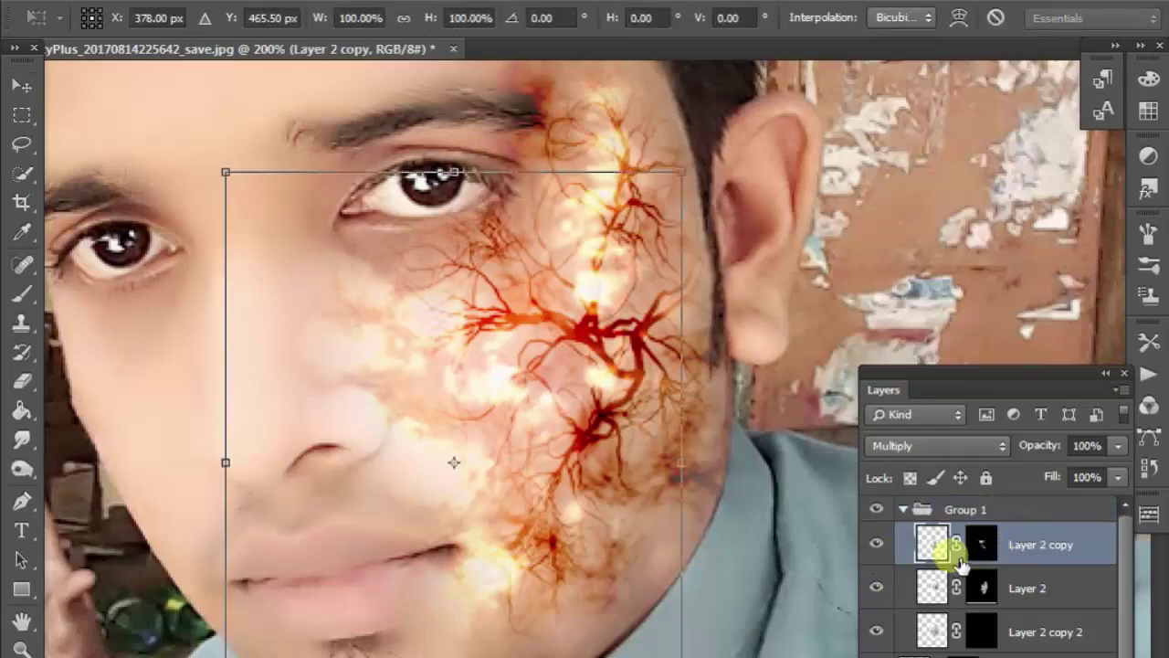
pyautogui.moveTo(454, 172); pyautogui.dragTo(454, 361)
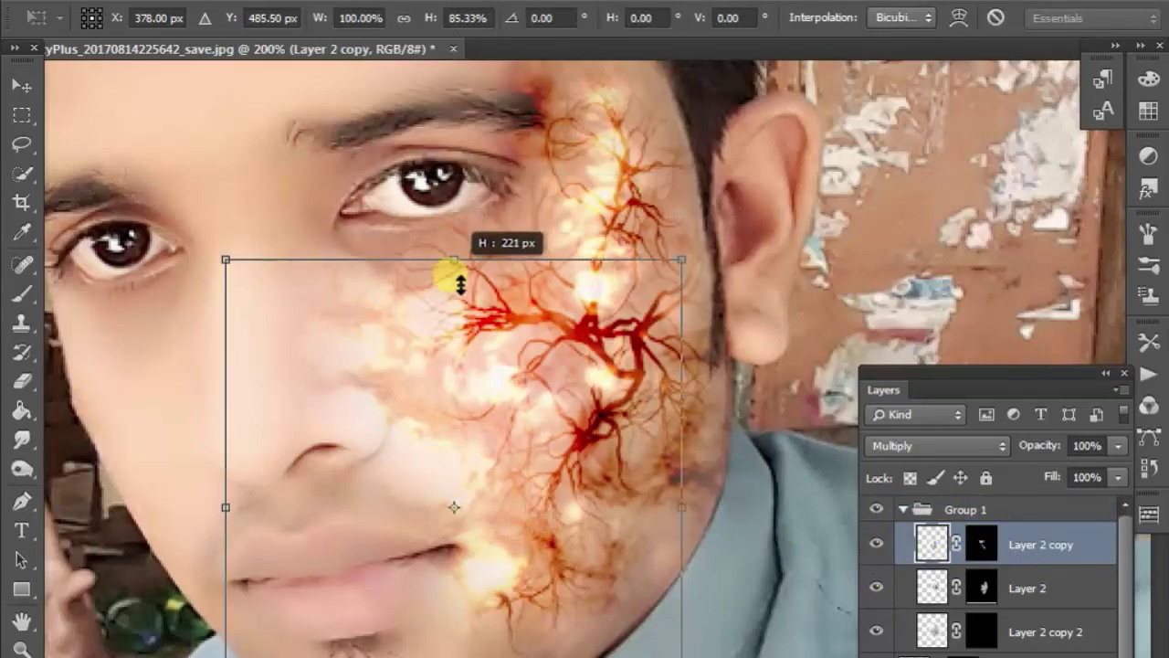
pyautogui.moveTo(556, 554)
pyautogui.mouseDown()
pyautogui.moveTo(552, 420)
pyautogui.moveTo(604, 465)
pyautogui.mouseUp()
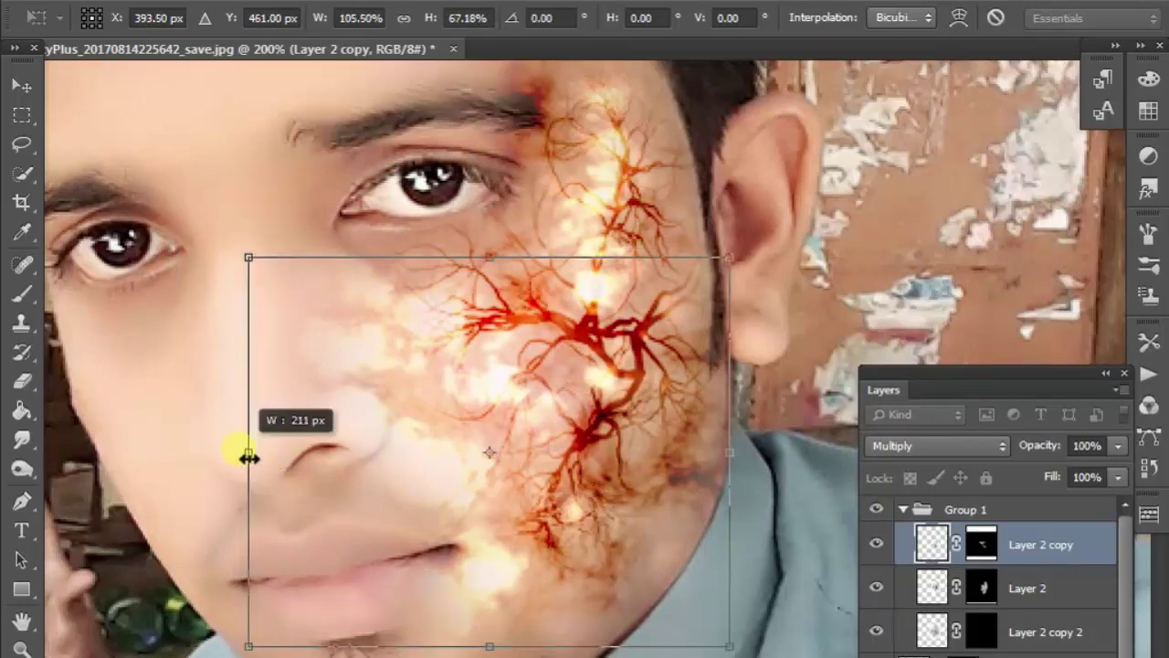
pyautogui.moveTo(294, 463); pyautogui.dragTo(242, 462)
pyautogui.moveTo(490, 260)
pyautogui.mouseDown()
pyautogui.moveTo(457, 179)
pyautogui.moveTo(466, 171)
pyautogui.mouseUp()
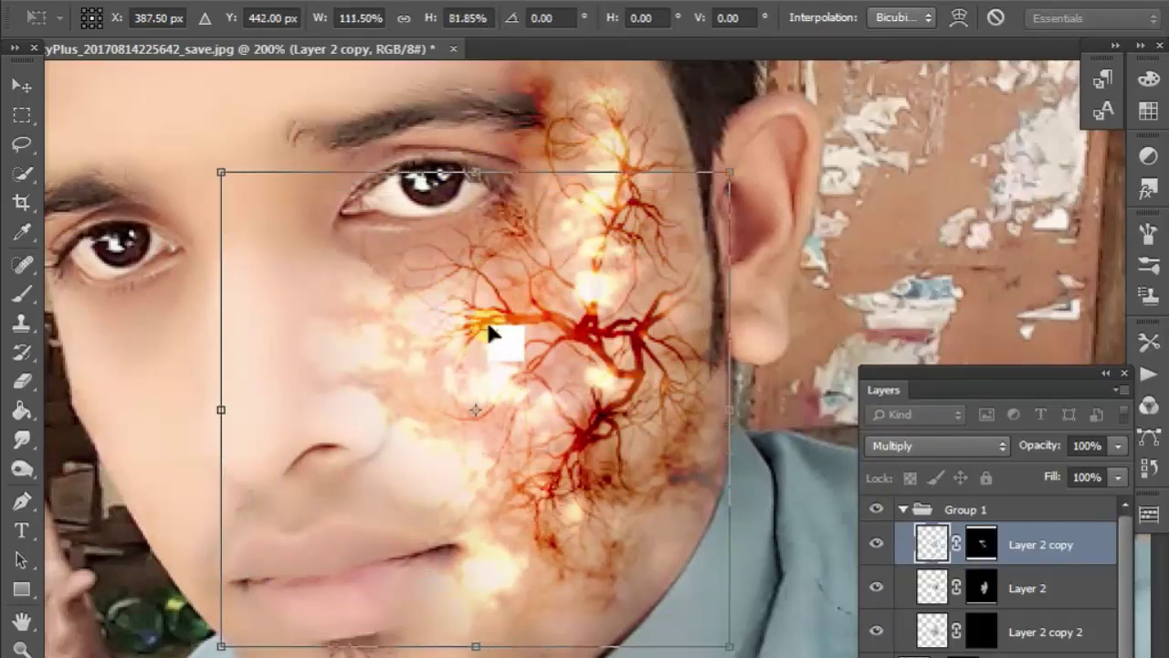
pyautogui.moveTo(508, 447)
pyautogui.mouseDown()
pyautogui.moveTo(568, 514)
pyautogui.moveTo(445, 466)
pyautogui.moveTo(427, 410)
pyautogui.moveTo(498, 494)
pyautogui.moveTo(569, 548)
pyautogui.moveTo(606, 548)
pyautogui.moveTo(629, 520)
pyautogui.mouseUp()
pyautogui.press('Return')
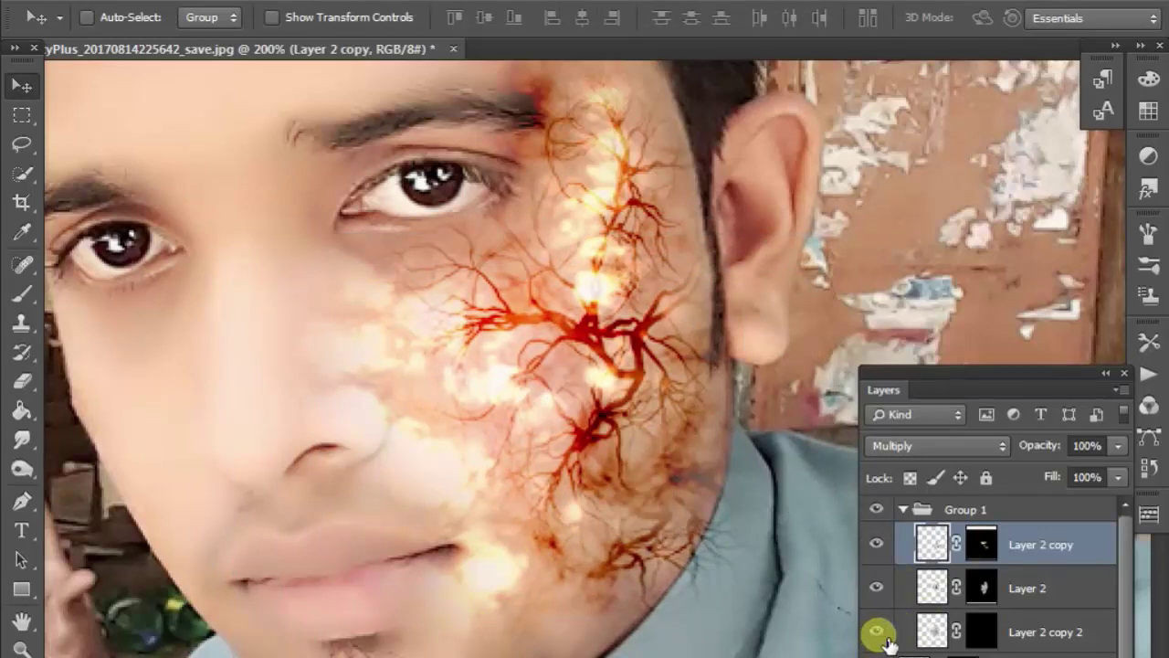
# Erase Layer 1's glow texture from the middle cheek and near the lips
pyautogui.click(1041, 654)
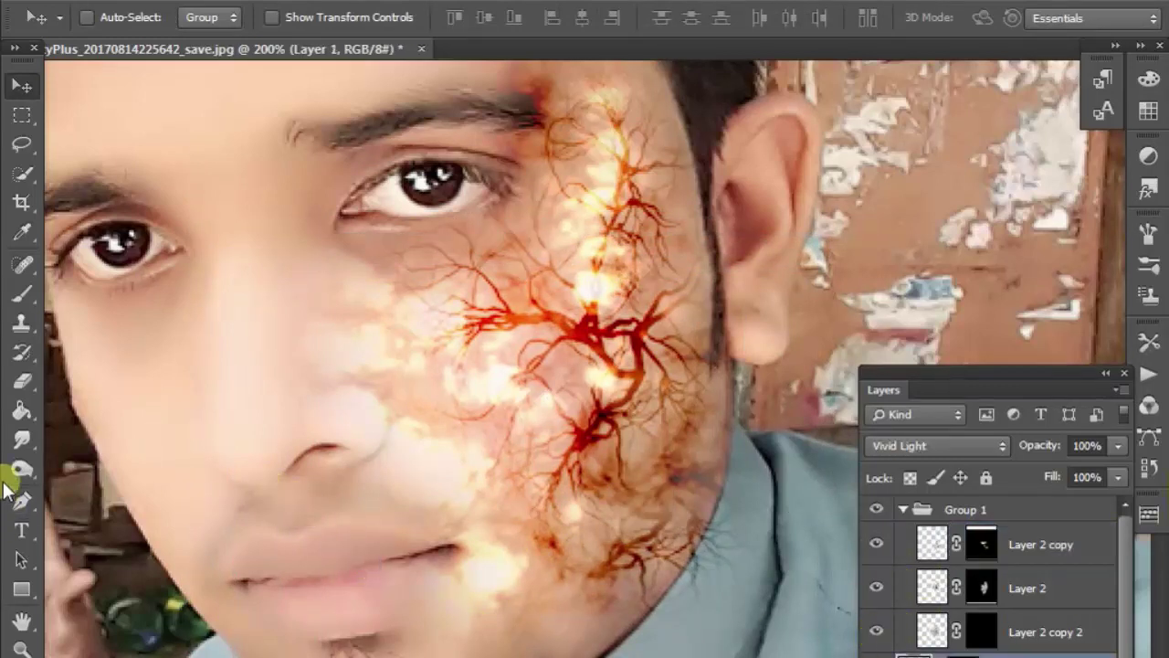
pyautogui.click(25, 384)
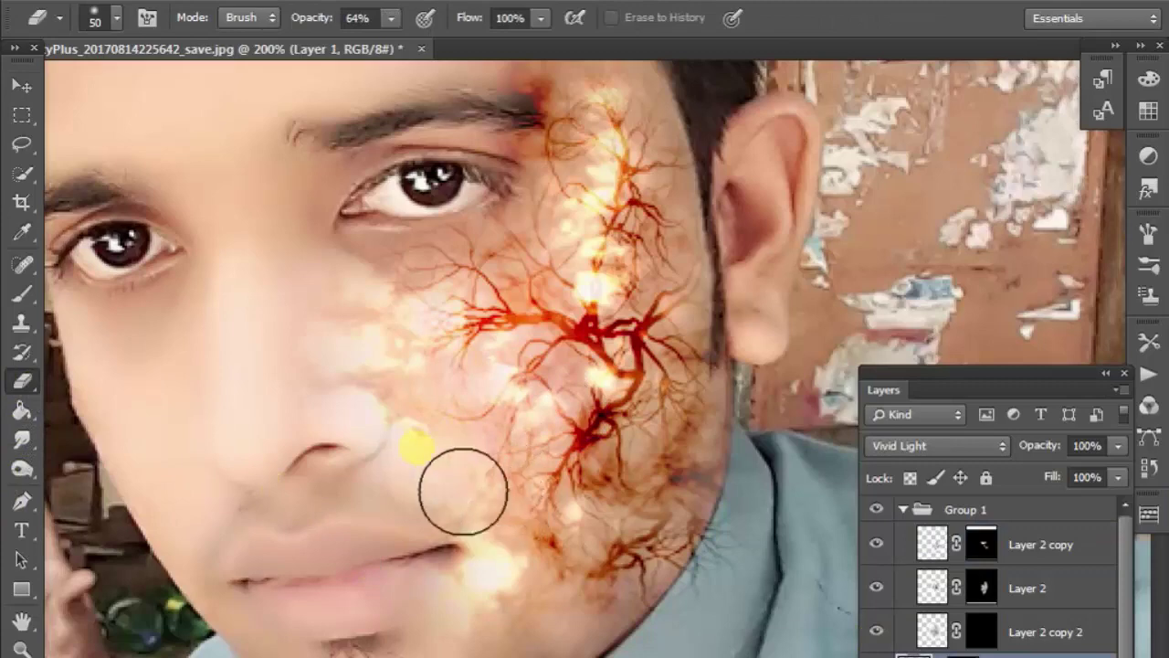
pyautogui.moveTo(463, 491)
pyautogui.mouseDown()
pyautogui.moveTo(426, 386)
pyautogui.moveTo(367, 438)
pyautogui.mouseUp()
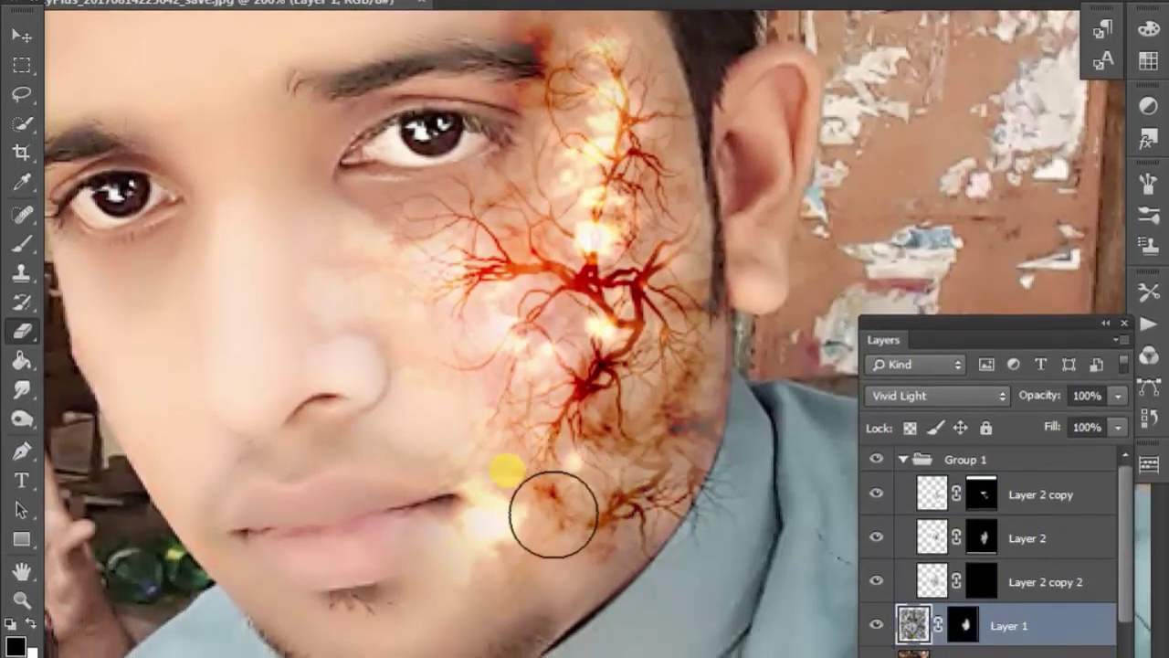
pyautogui.moveTo(555, 514)
pyautogui.mouseDown()
pyautogui.moveTo(517, 569)
pyautogui.moveTo(673, 529)
pyautogui.mouseUp()
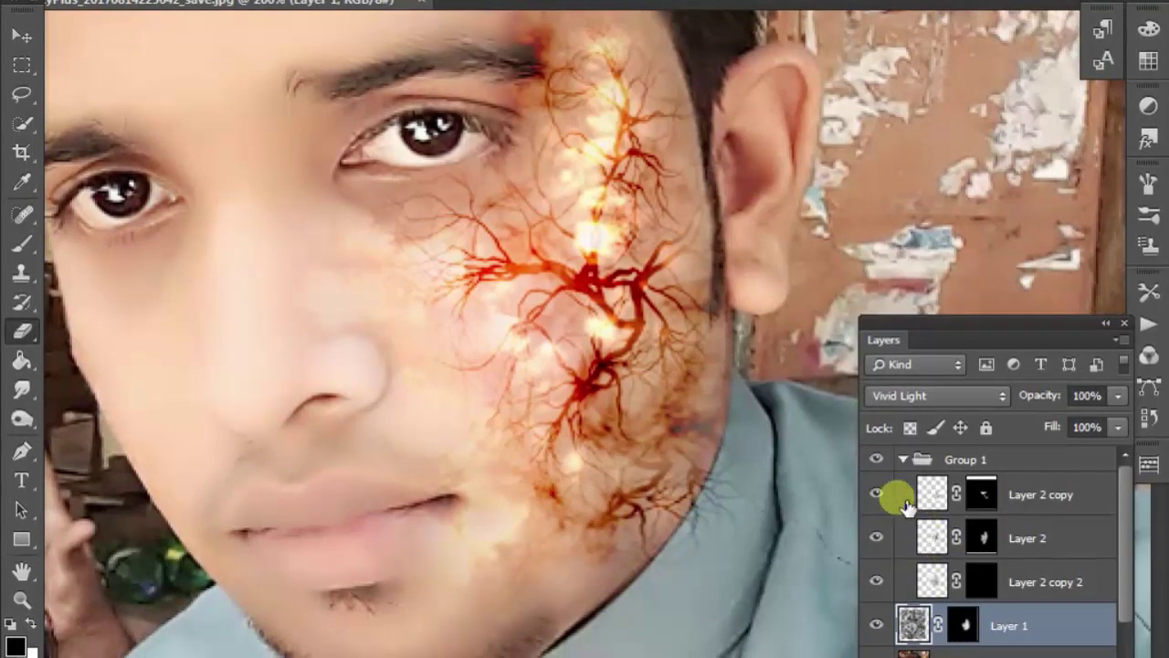
# Nudge the Layer 2 copy veins slightly on the cheek with Free Transform
pyautogui.click(933, 501)
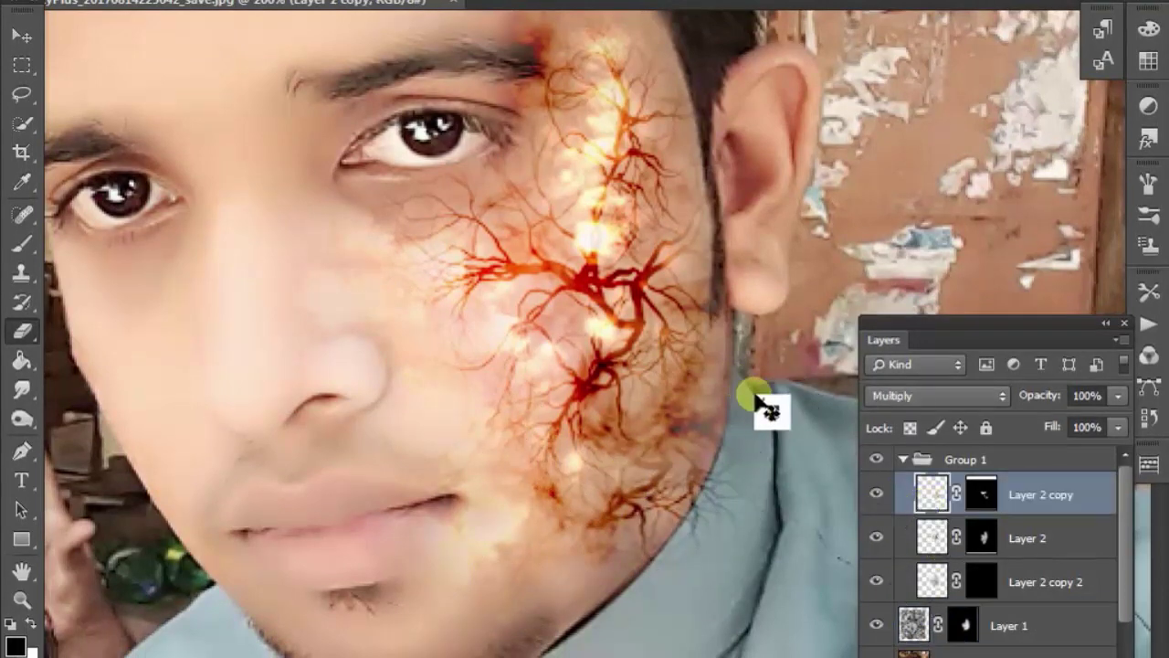
pyautogui.hotkey('ctrl', 't')
pyautogui.moveTo(497, 394)
pyautogui.mouseDown()
pyautogui.moveTo(464, 410)
pyautogui.moveTo(300, 292)
pyautogui.moveTo(431, 372)
pyautogui.moveTo(495, 387)
pyautogui.mouseUp()
pyautogui.click(890, 454)
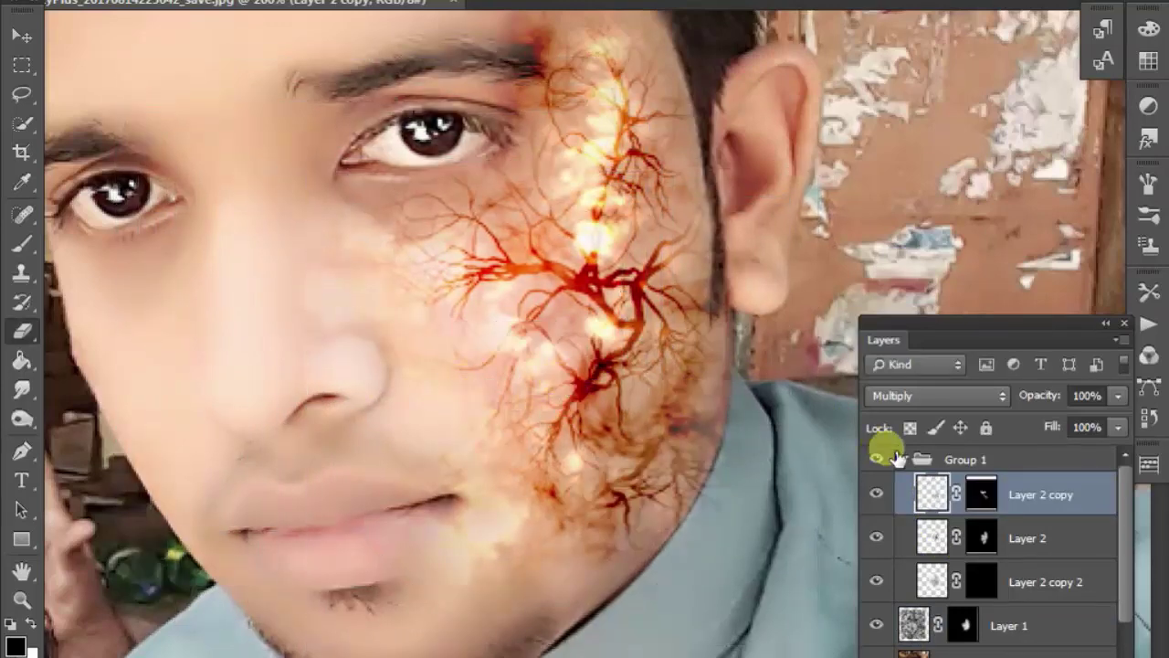
# Paint Layer 2 copy's mask to reveal more veins, then duplicate Layer 2 to darken them
pyautogui.click(989, 505)
pyautogui.moveTo(548, 396)
pyautogui.mouseDown()
pyautogui.moveTo(540, 503)
pyautogui.moveTo(600, 528)
pyautogui.moveTo(518, 375)
pyautogui.mouseUp()
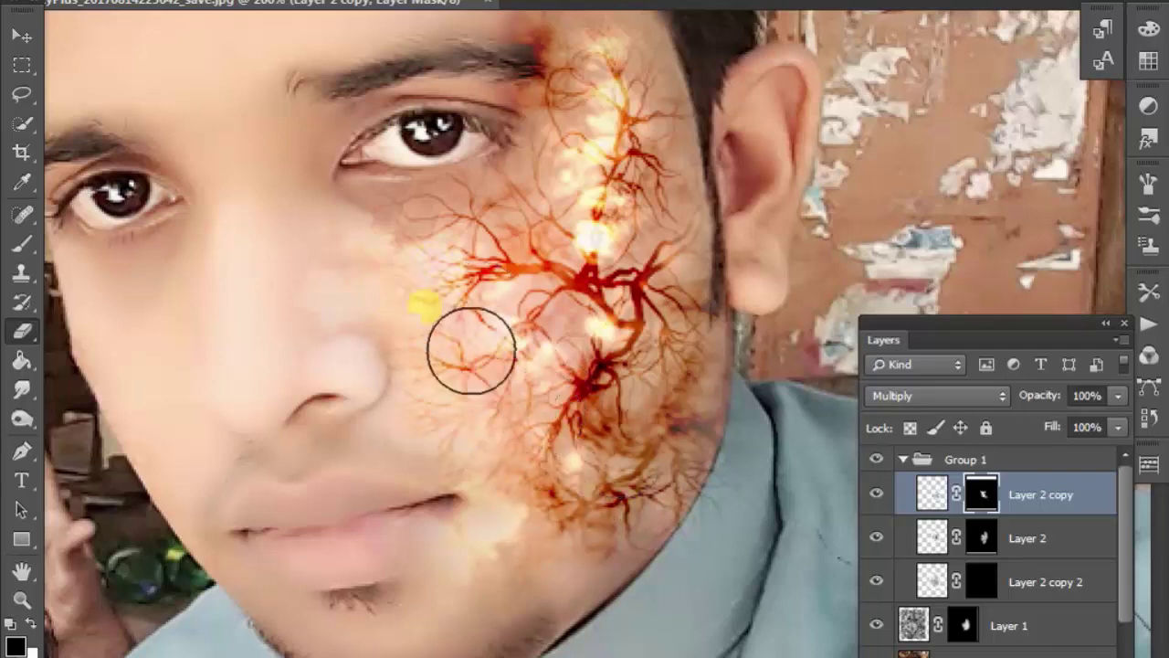
pyautogui.click(987, 539)
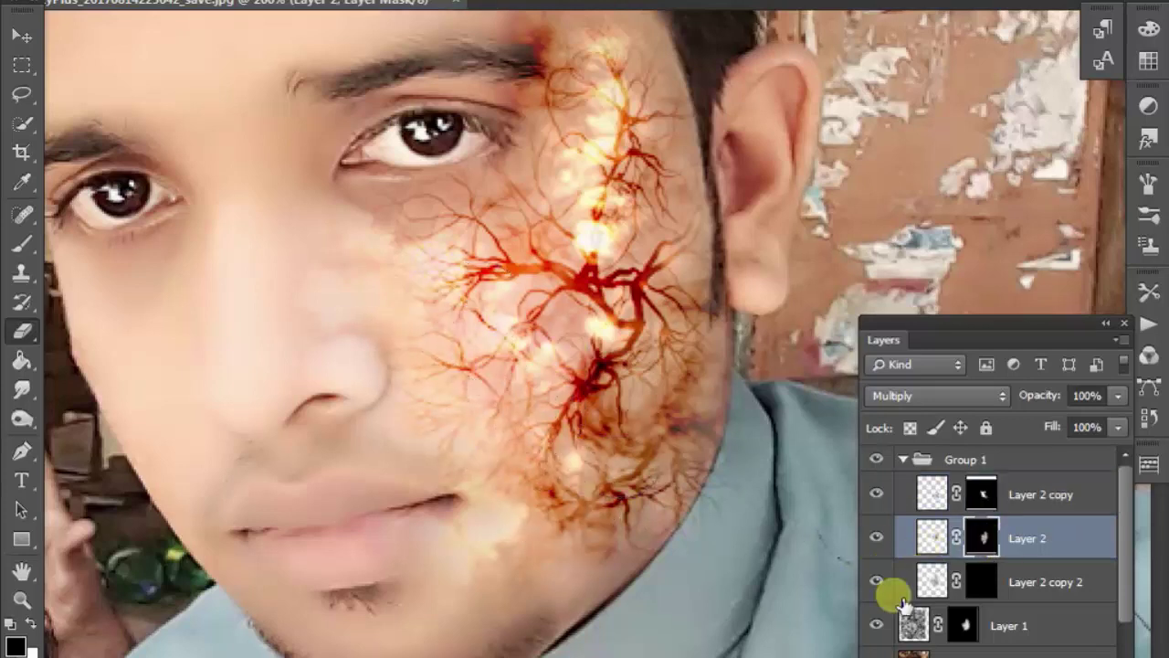
pyautogui.hotkey('ctrl', 'j')
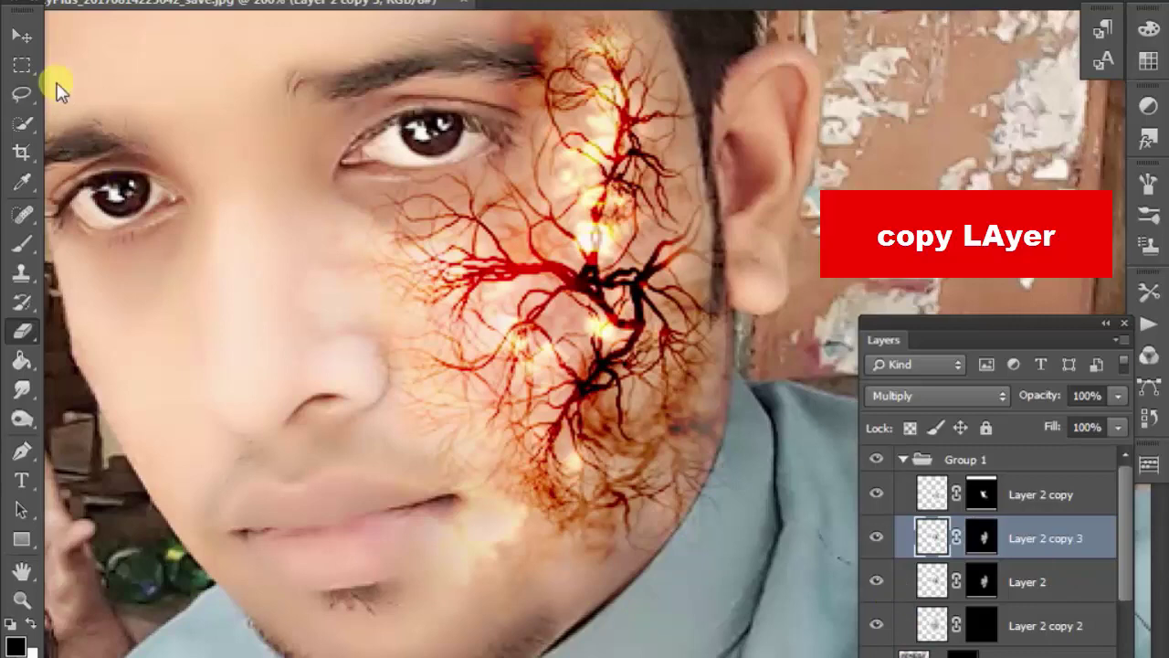
# Position the duplicated Layer 2 copy 3 veins over the cheek with the Move tool
pyautogui.press('v')
pyautogui.moveTo(540, 282); pyautogui.dragTo(475, 339)
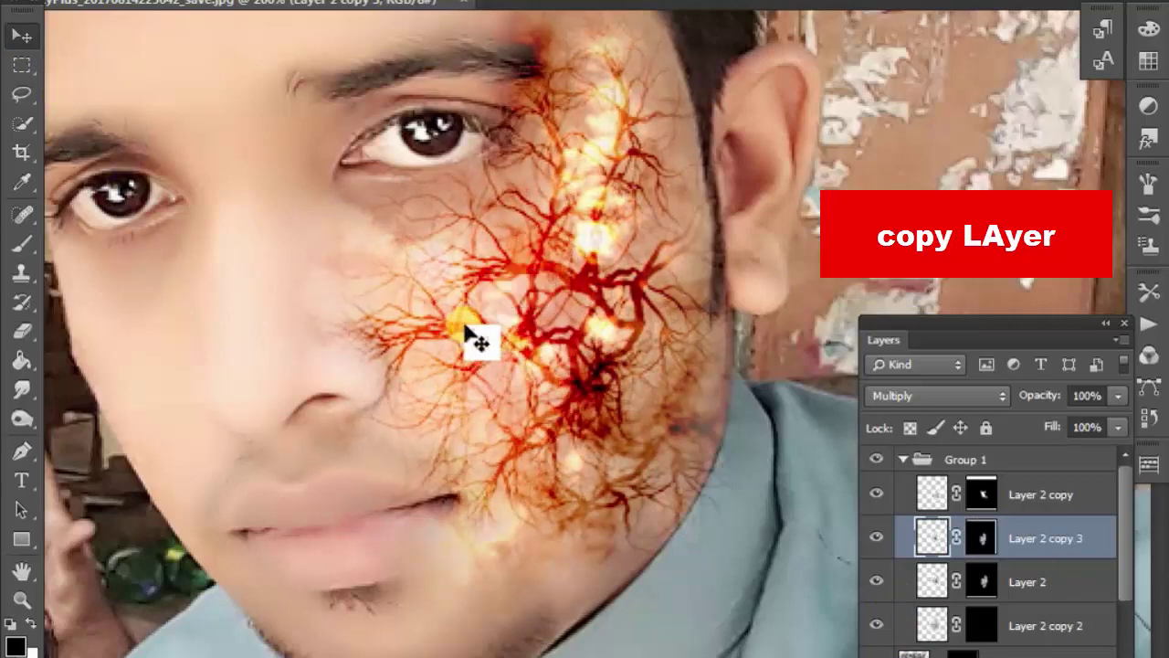
pyautogui.moveTo(563, 313); pyautogui.dragTo(528, 315)
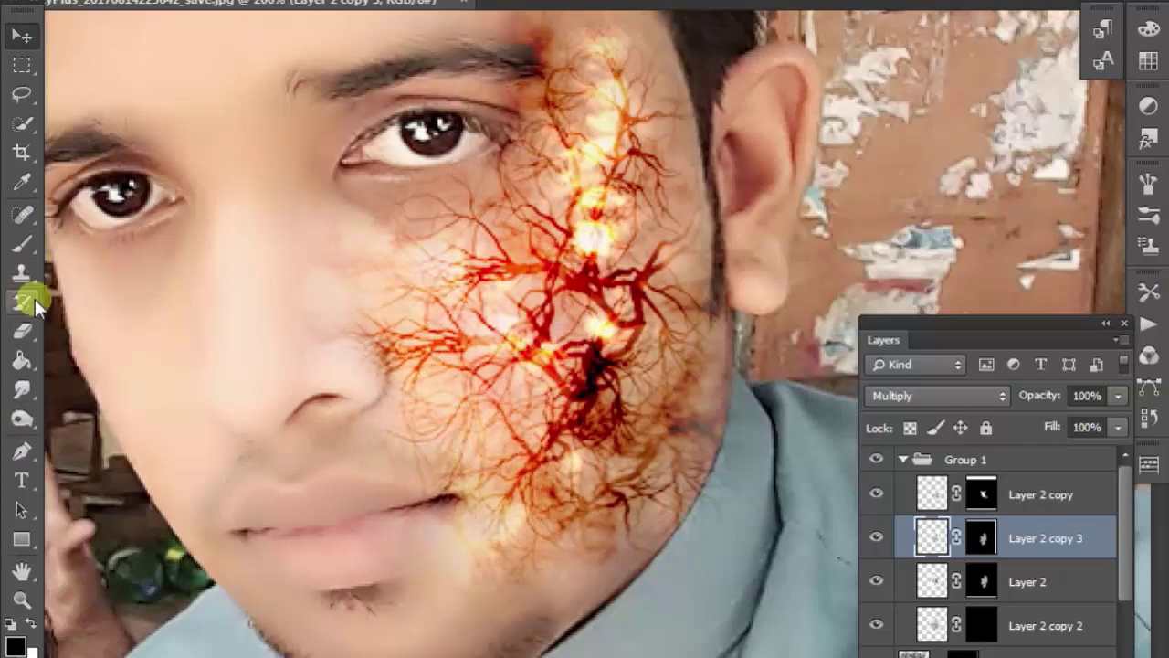
# Erase the lower-cheek and jaw veins, plus Layer 1's glow along the jaw
pyautogui.click(22, 331)
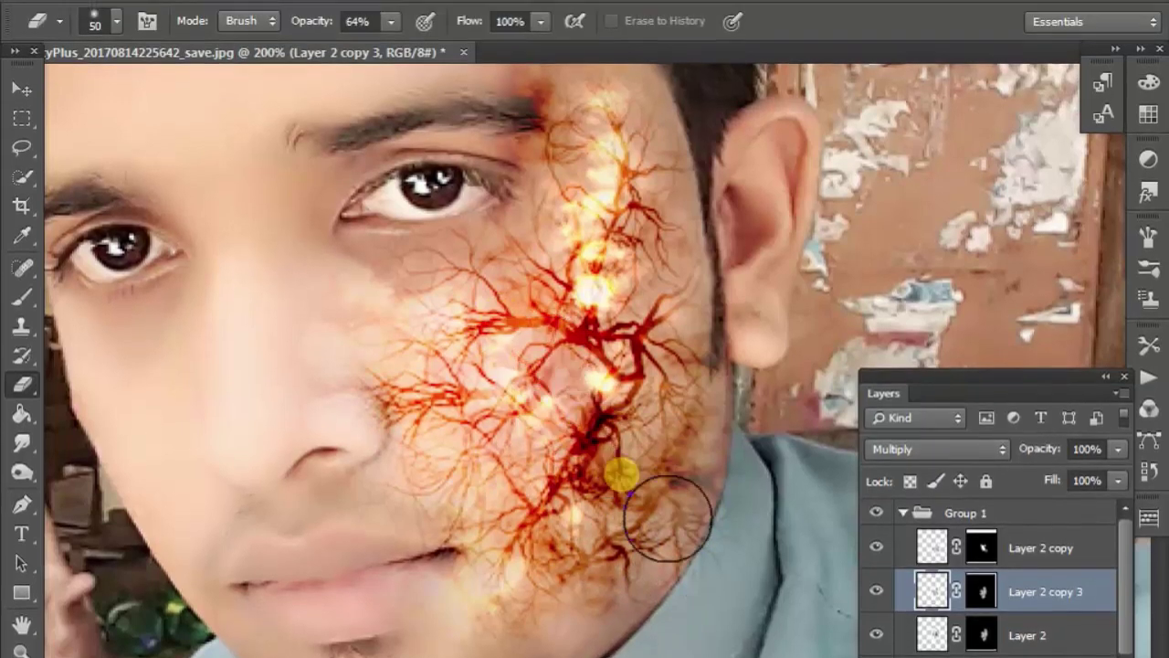
pyautogui.moveTo(668, 517)
pyautogui.mouseDown()
pyautogui.moveTo(765, 639)
pyautogui.moveTo(582, 639)
pyautogui.mouseUp()
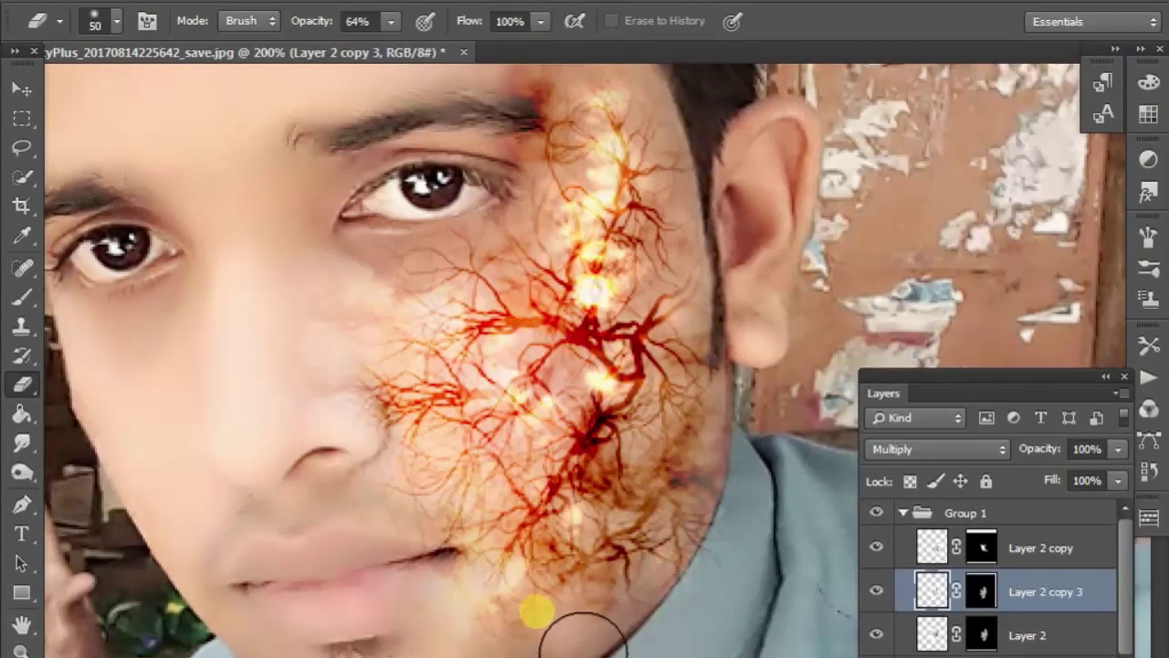
pyautogui.hotkey('alt', '[')
pyautogui.hotkey('alt', '[')
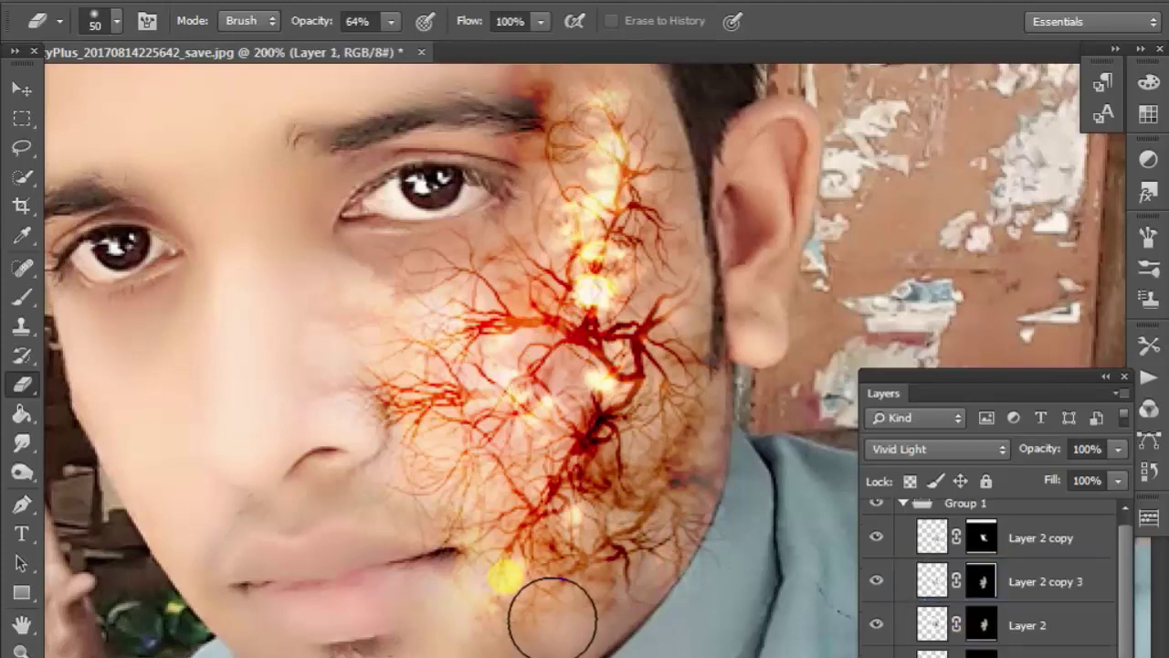
pyautogui.moveTo(562, 626); pyautogui.dragTo(647, 573)
pyautogui.click(964, 484)
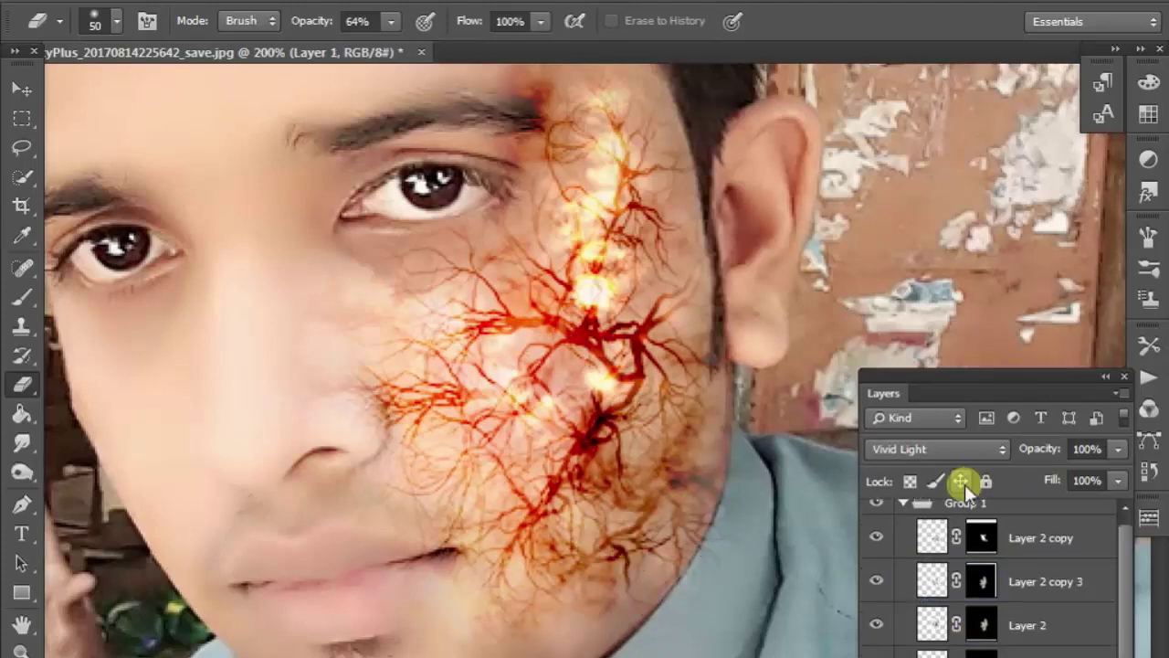
pyautogui.hotkey('ctrl', '0')
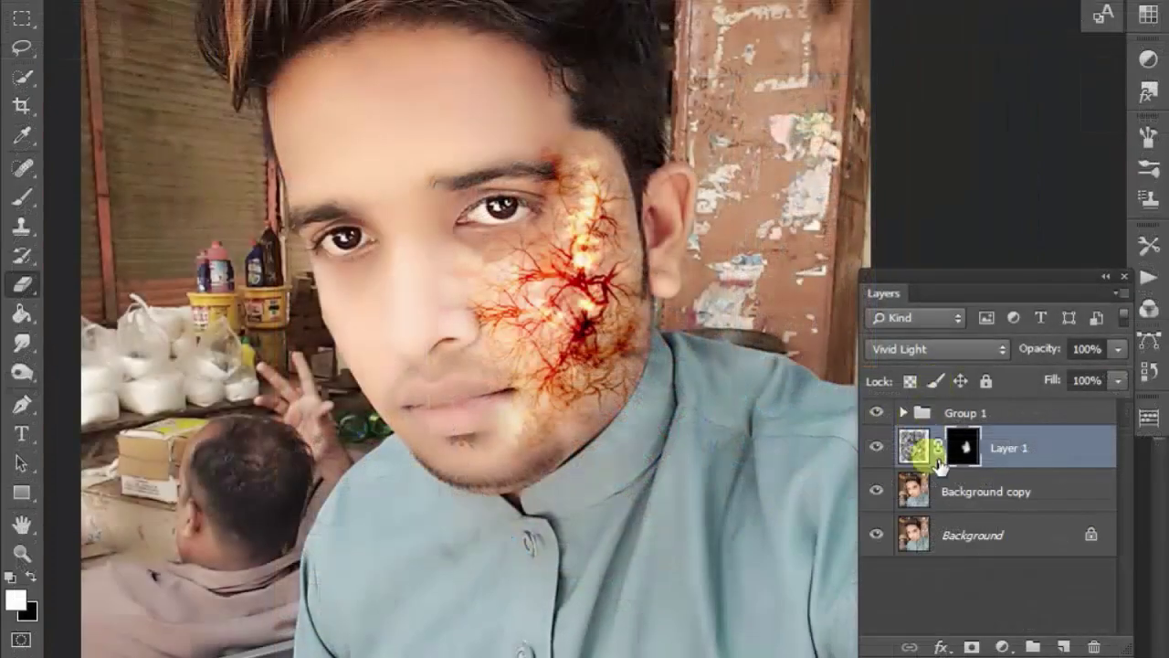
# Add a new empty layer inside Group 1 and pick a large brush
pyautogui.click(939, 419)
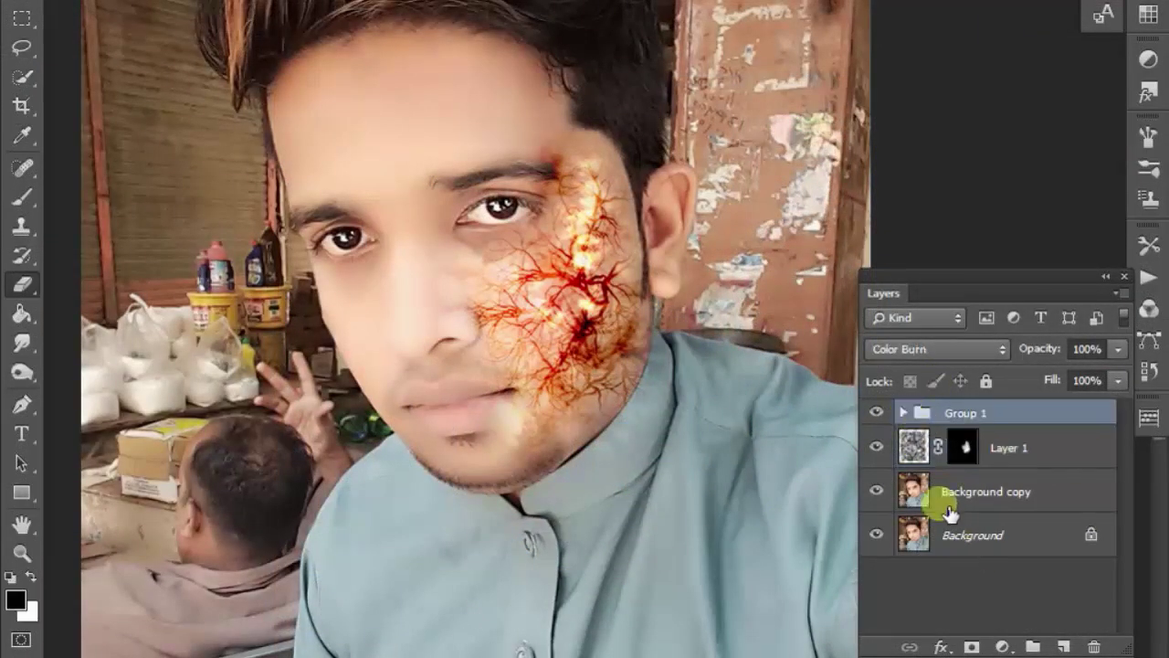
pyautogui.click(903, 413)
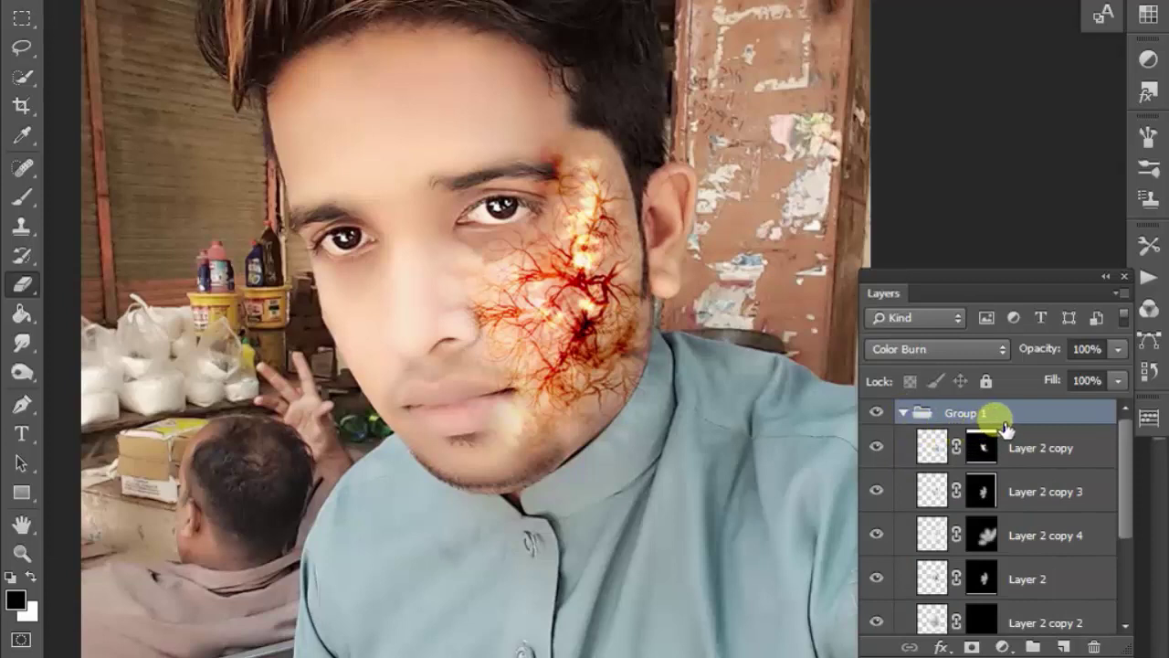
pyautogui.click(1009, 448)
pyautogui.click(1021, 418)
pyautogui.click(1064, 647)
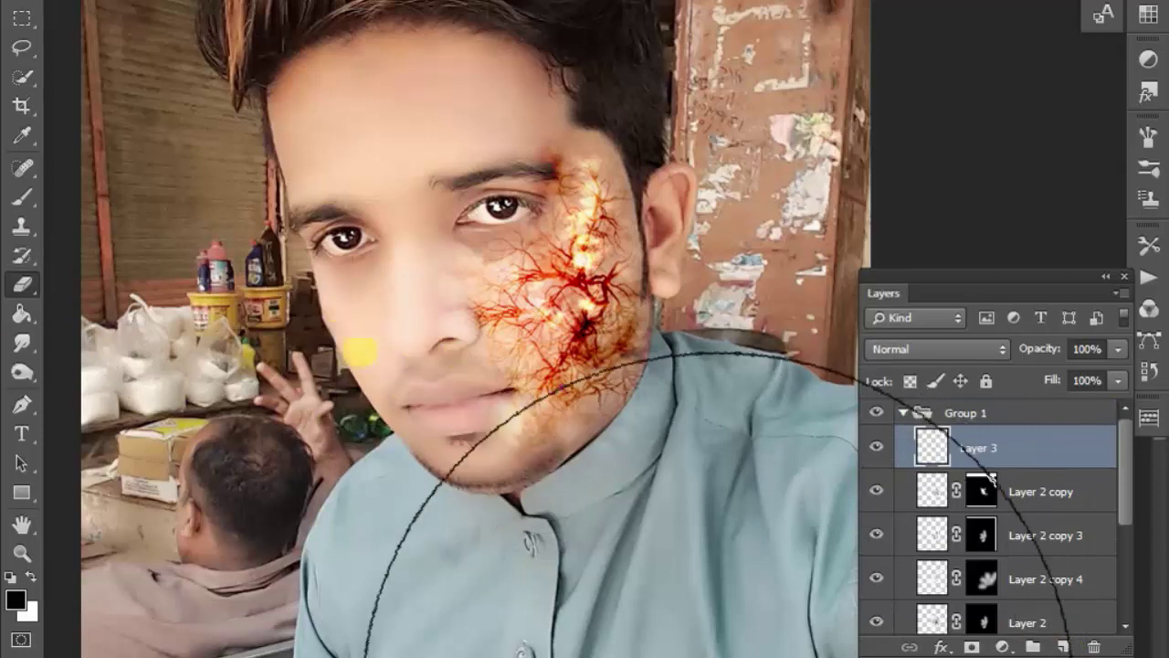
pyautogui.click(17, 210)
pyautogui.press(']')
pyautogui.press(']')
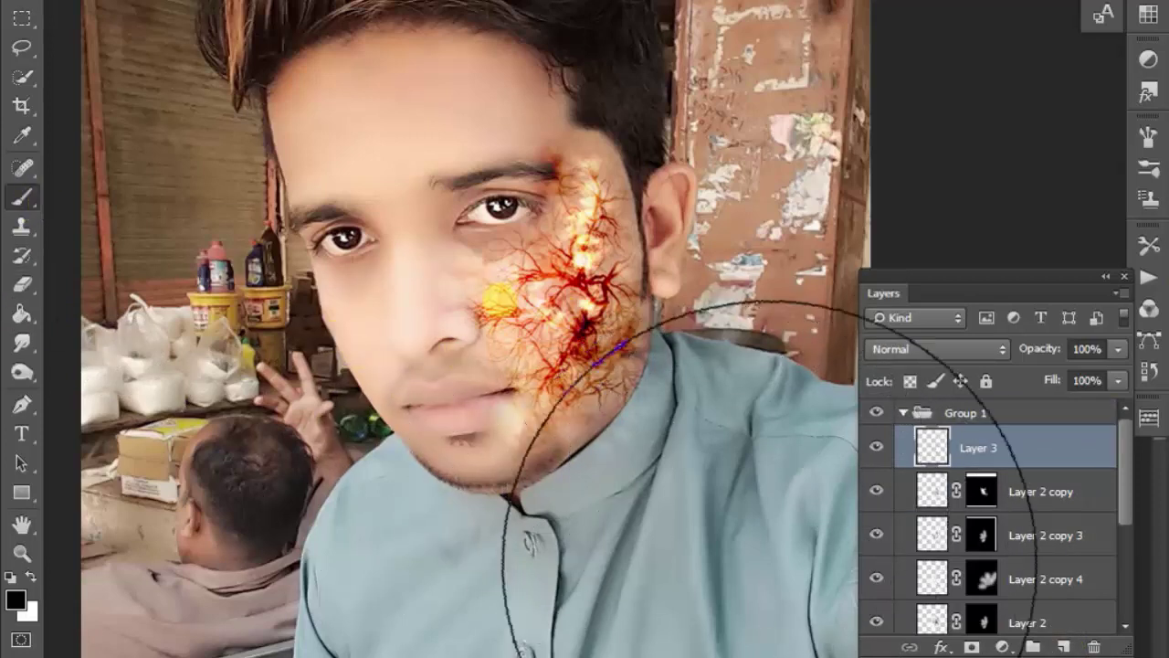
pyautogui.press(']')
pyautogui.press(']')
pyautogui.press(']')
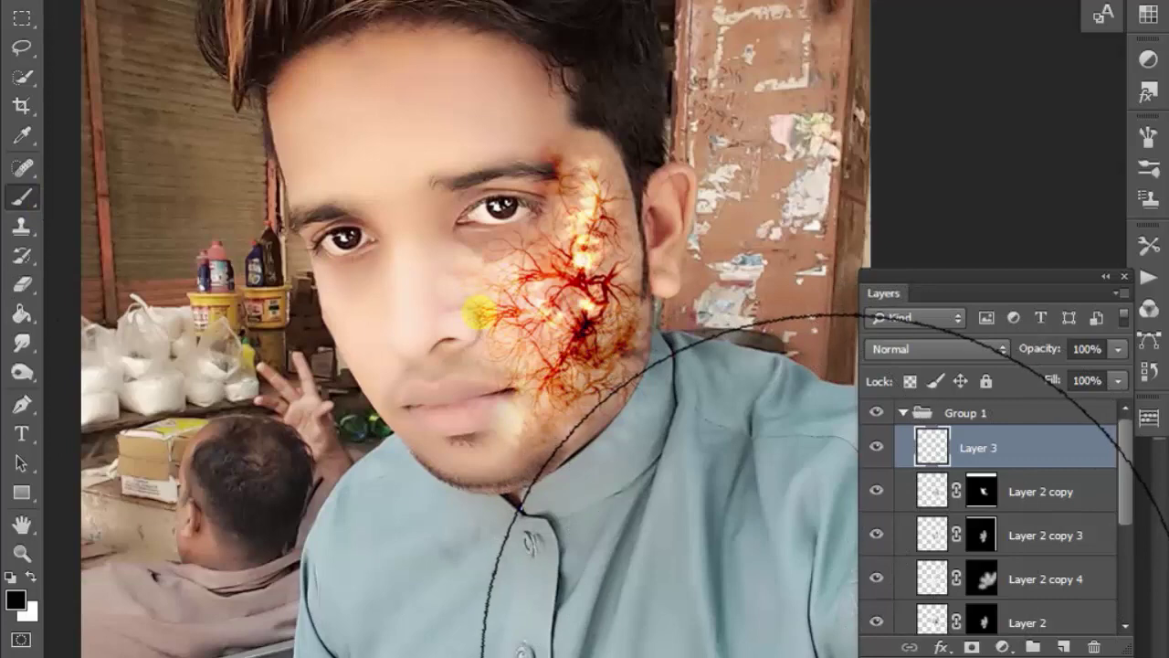
# Set the foreground colour to a vivid bright orange in the Color Picker
pyautogui.click(16, 600)
pyautogui.click(749, 535)
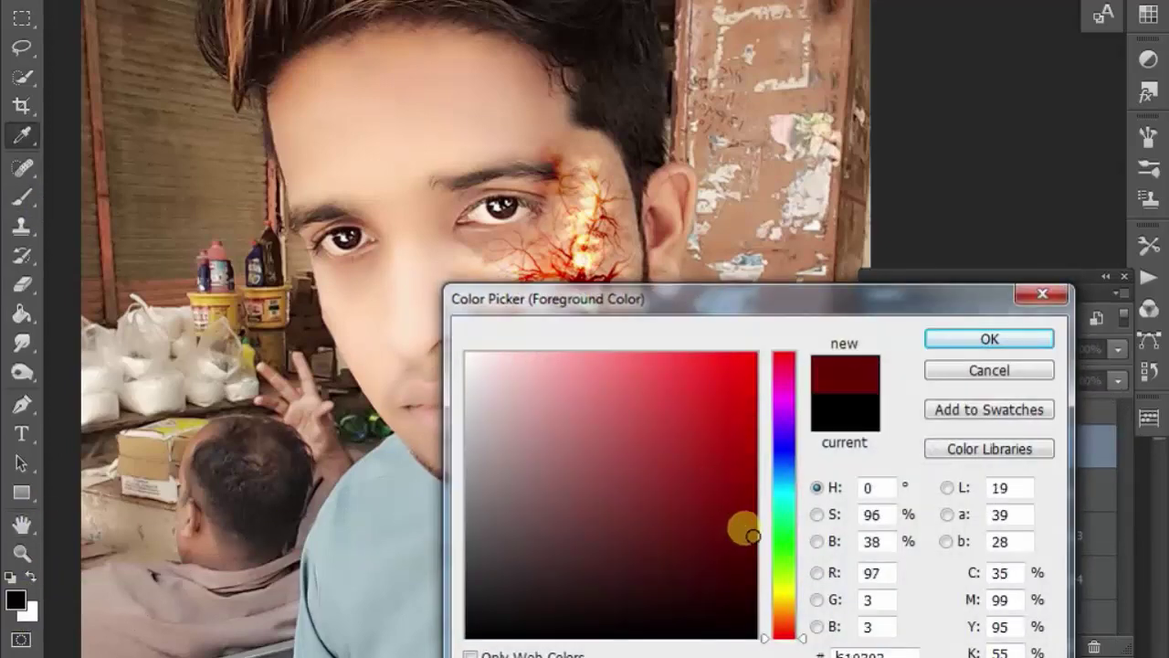
pyautogui.moveTo(779, 543); pyautogui.dragTo(795, 623)
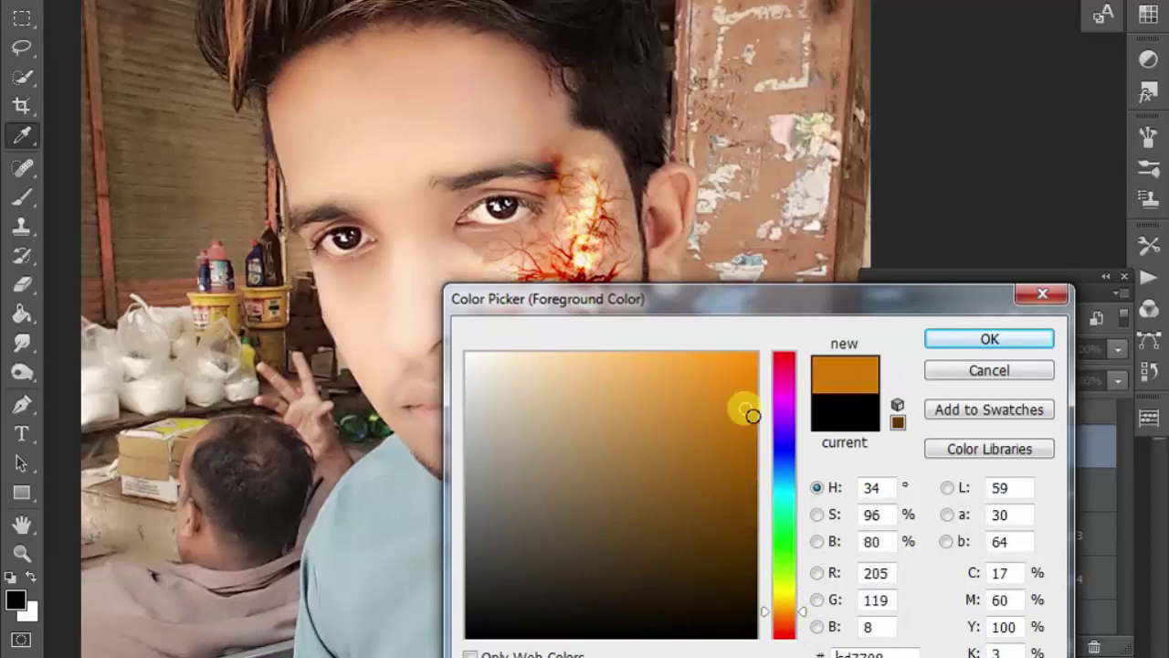
pyautogui.moveTo(761, 432); pyautogui.dragTo(750, 372)
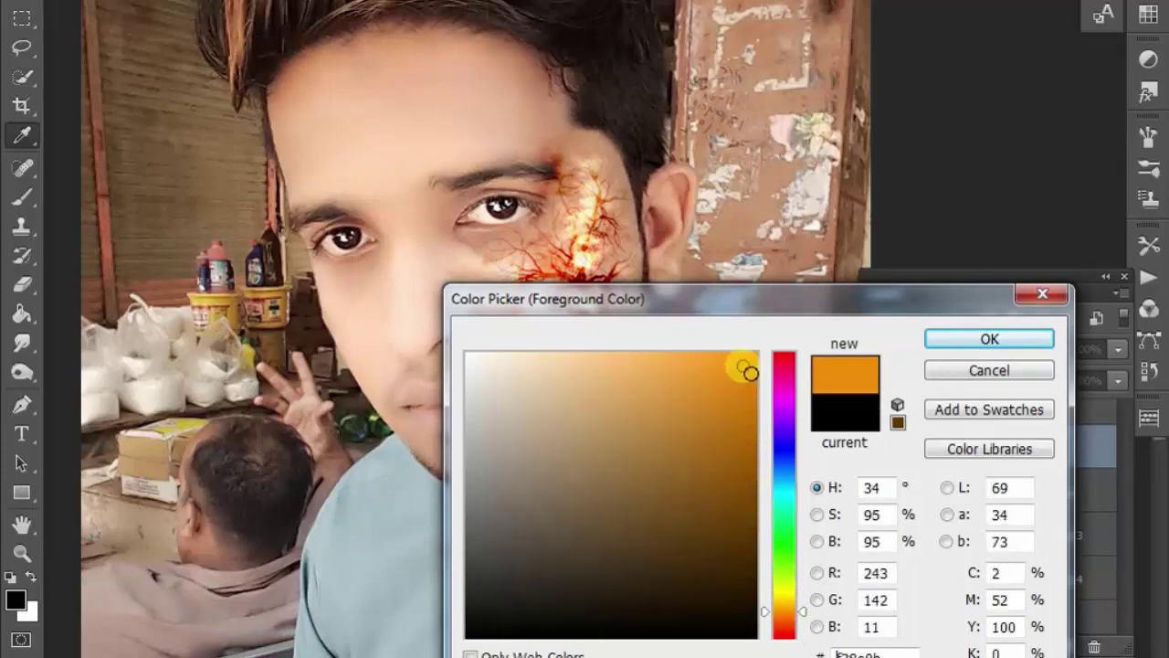
pyautogui.click(989, 339)
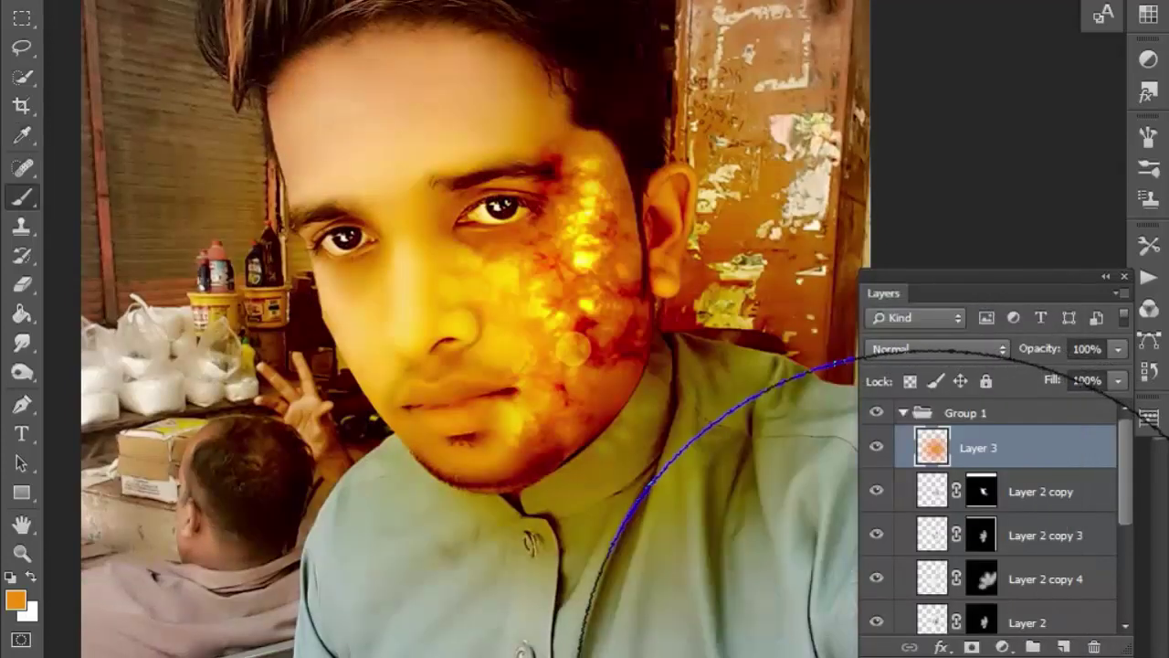
# Paint a large orange wash over the face and set Layer 3's blend mode to Color
pyautogui.click(326, 518)
pyautogui.click(936, 348)
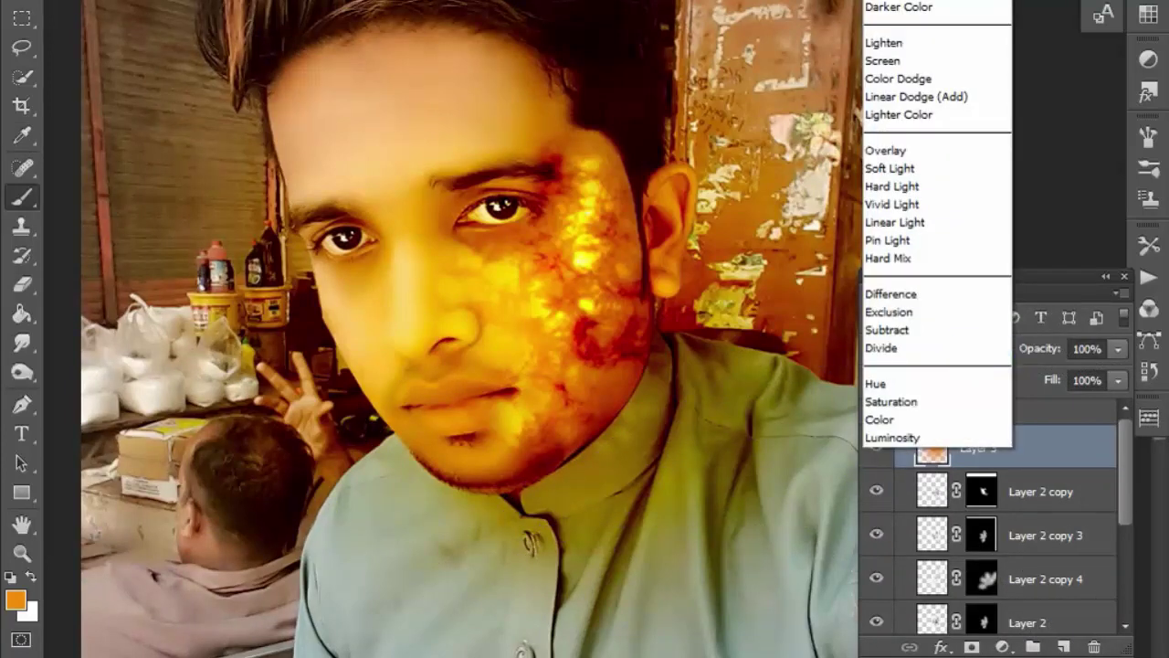
pyautogui.click(940, 13)
pyautogui.press('Down')
pyautogui.press('Down')
pyautogui.press('Down')
pyautogui.press('Down')
pyautogui.press('Down')
pyautogui.press('Down')
pyautogui.press('Down')
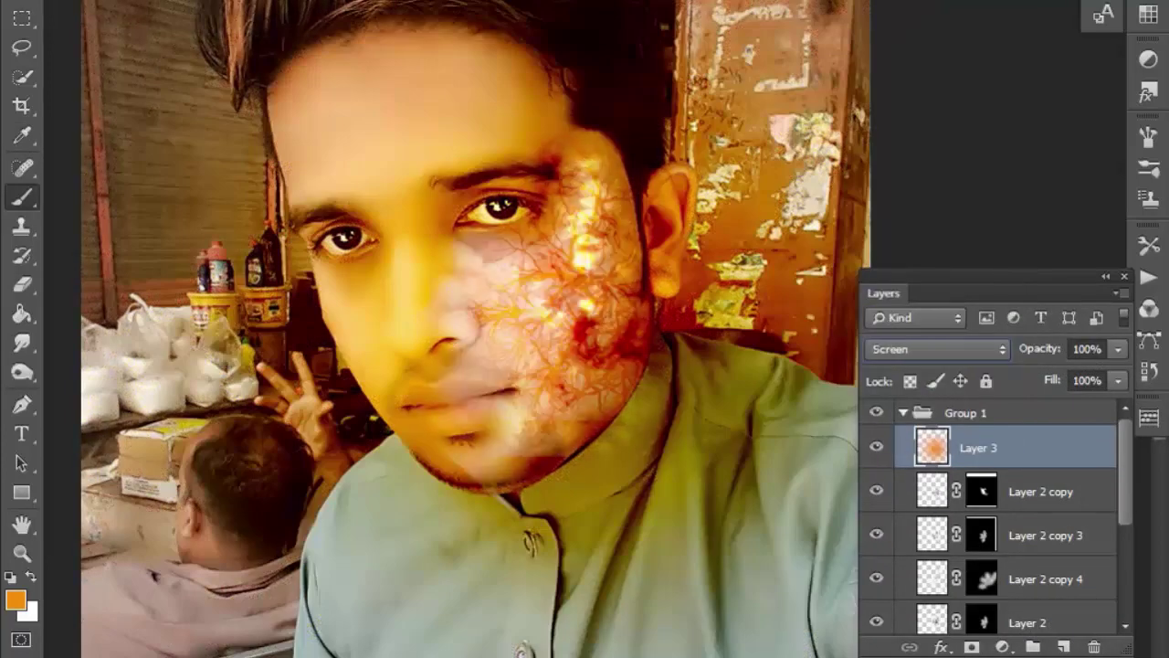
pyautogui.press('Down')
pyautogui.press('Down')
pyautogui.press('Down')
pyautogui.press('Down')
pyautogui.press('Down')
pyautogui.press('Down')
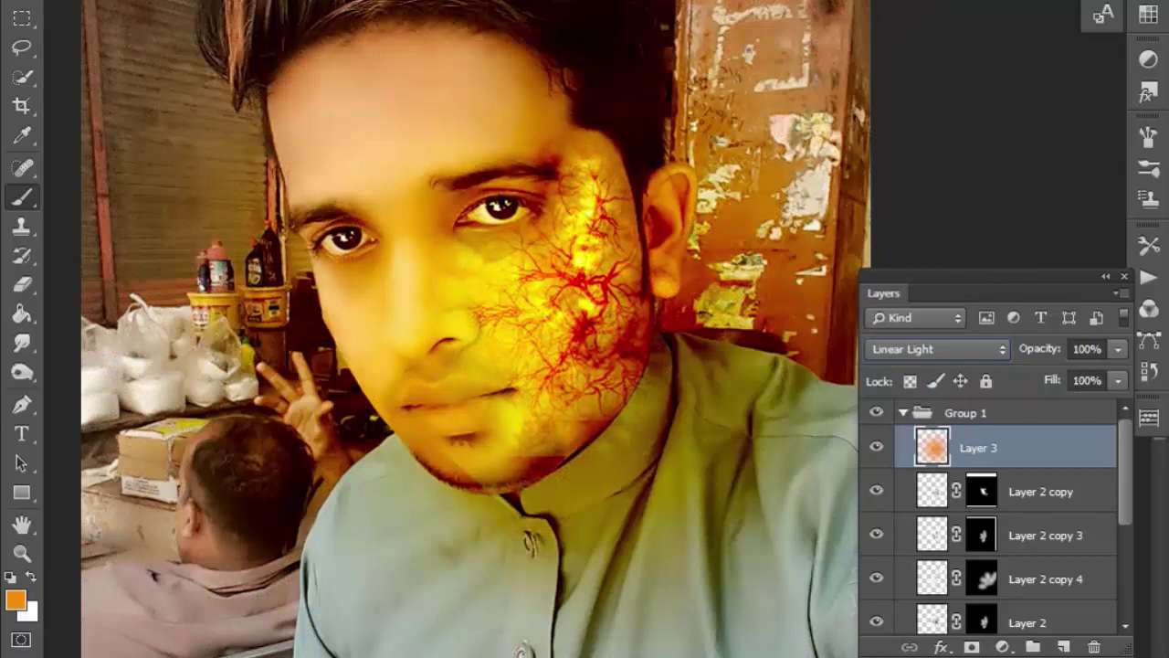
pyautogui.press('Down')
pyautogui.press('Down')
pyautogui.press('Down')
pyautogui.press('Down')
pyautogui.press('Down')
pyautogui.press('Down')
pyautogui.press('Down')
pyautogui.press('Down')
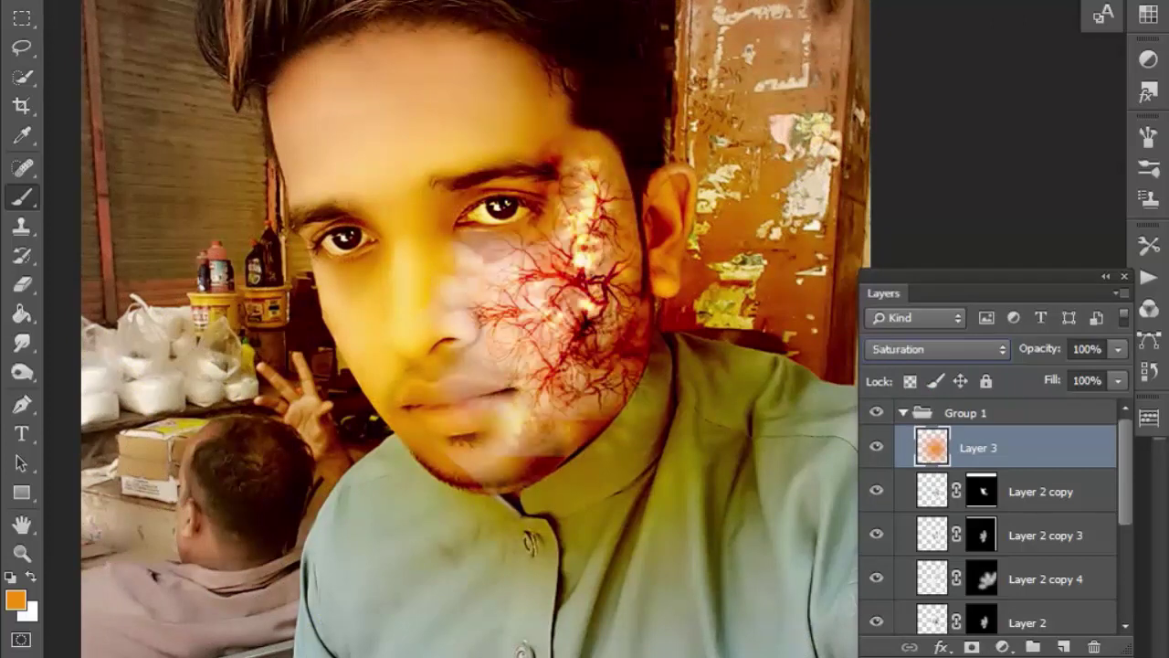
pyautogui.press('Down')
pyautogui.press('Down')
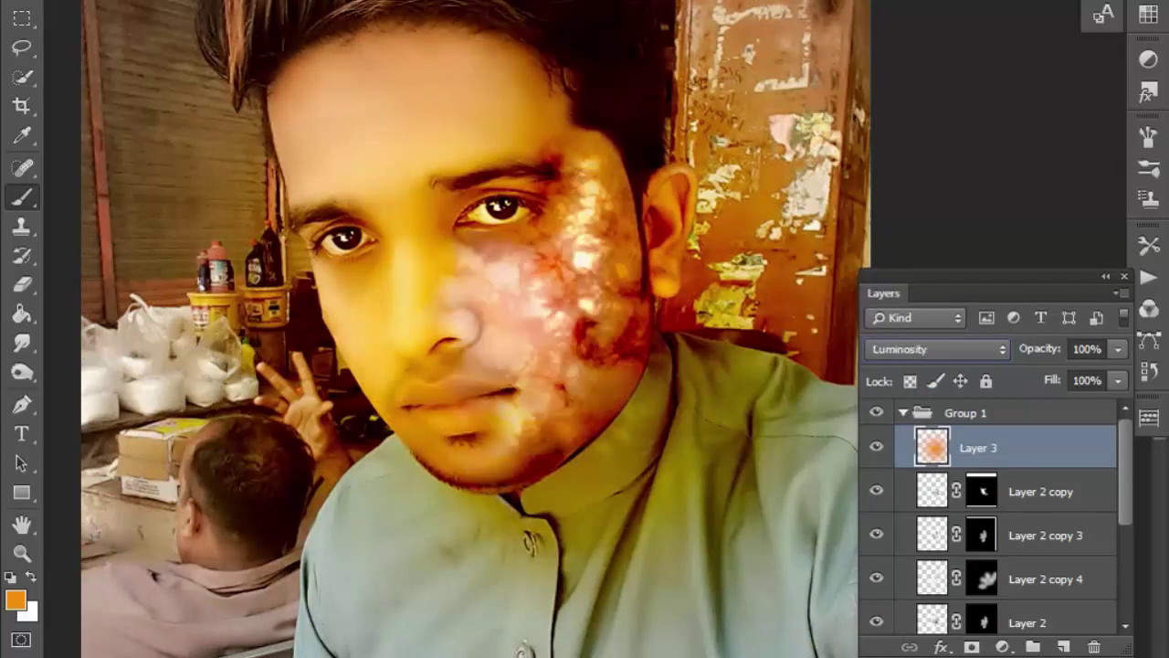
pyautogui.press('Up')
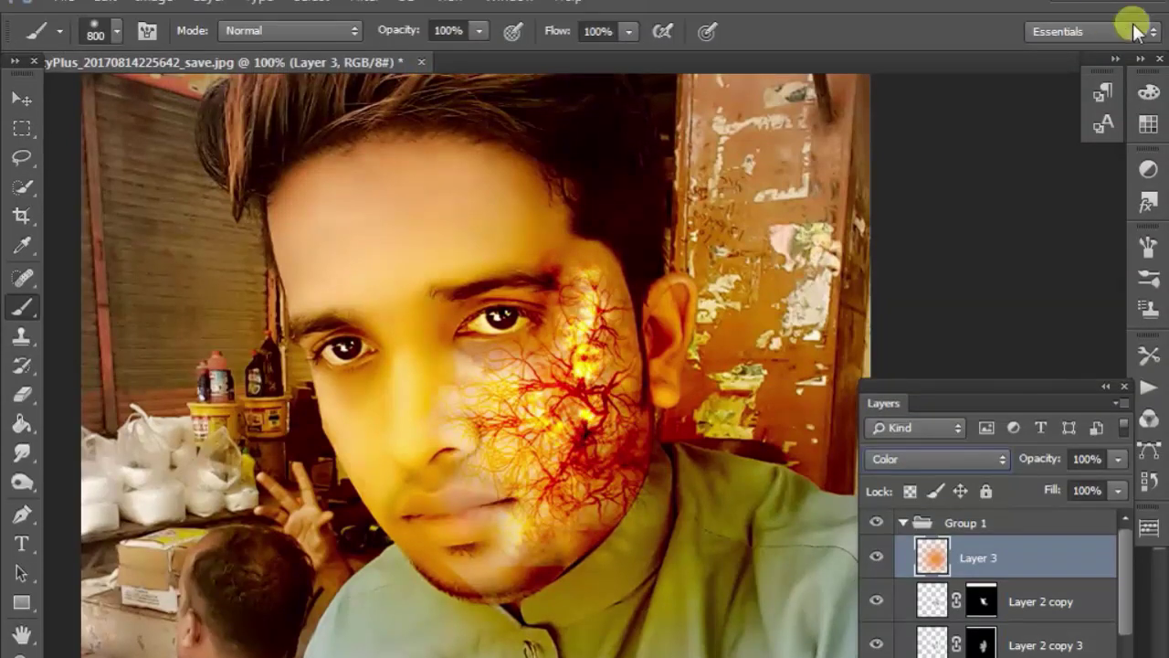
# Erase Layer 3's orange tint from forehead, eye, shirt and pillar with a 97% opacity eraser
pyautogui.hotkey('ctrl', '-')
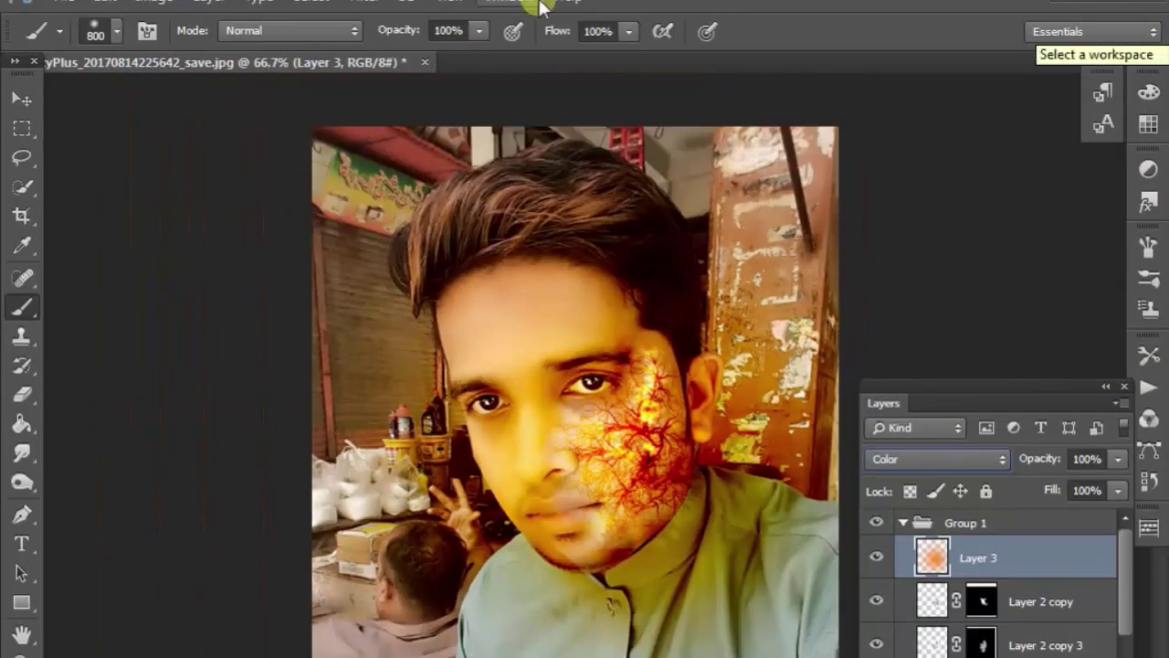
pyautogui.click(22, 394)
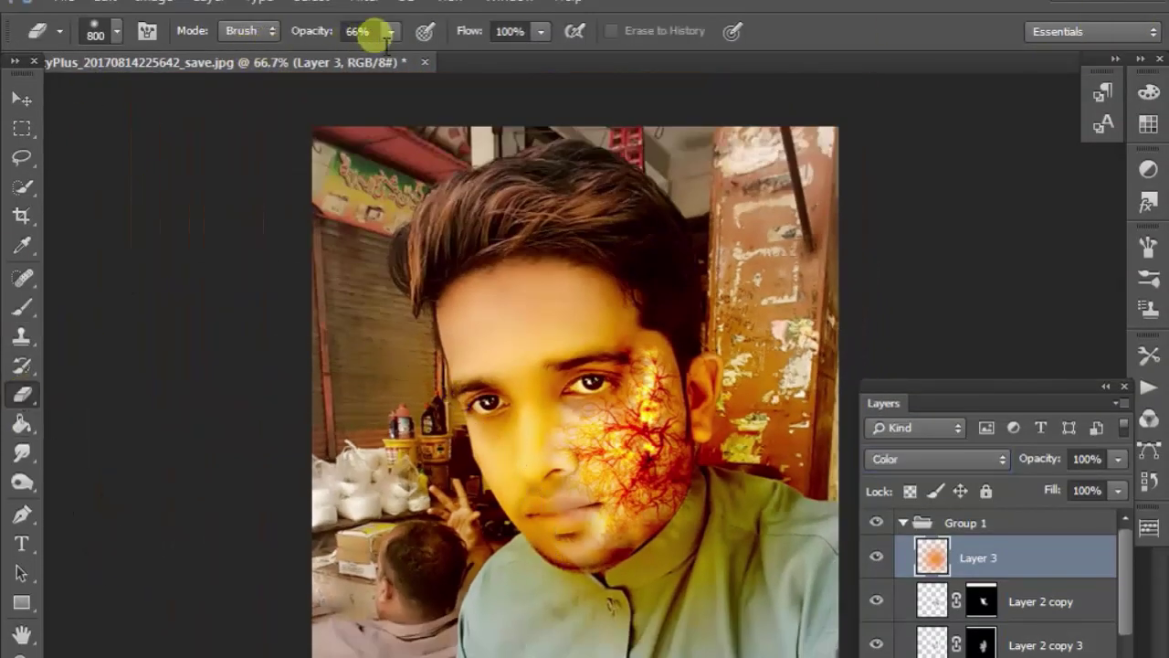
pyautogui.press('[')
pyautogui.press('[')
pyautogui.press('[')
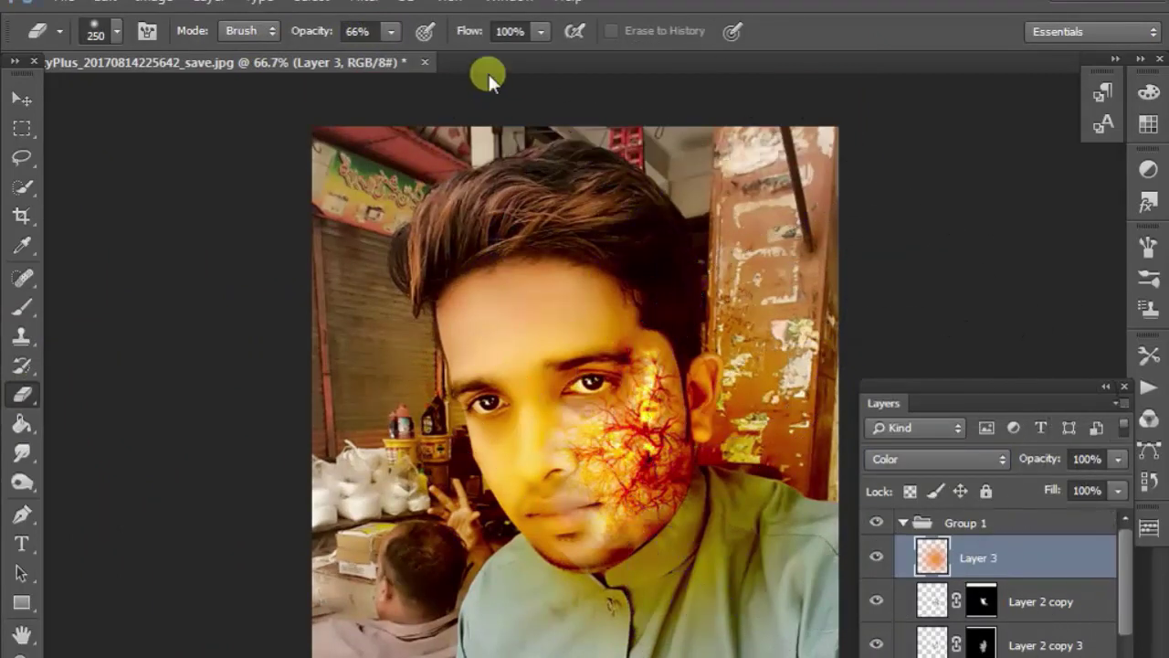
pyautogui.moveTo(390, 62); pyautogui.dragTo(427, 61)
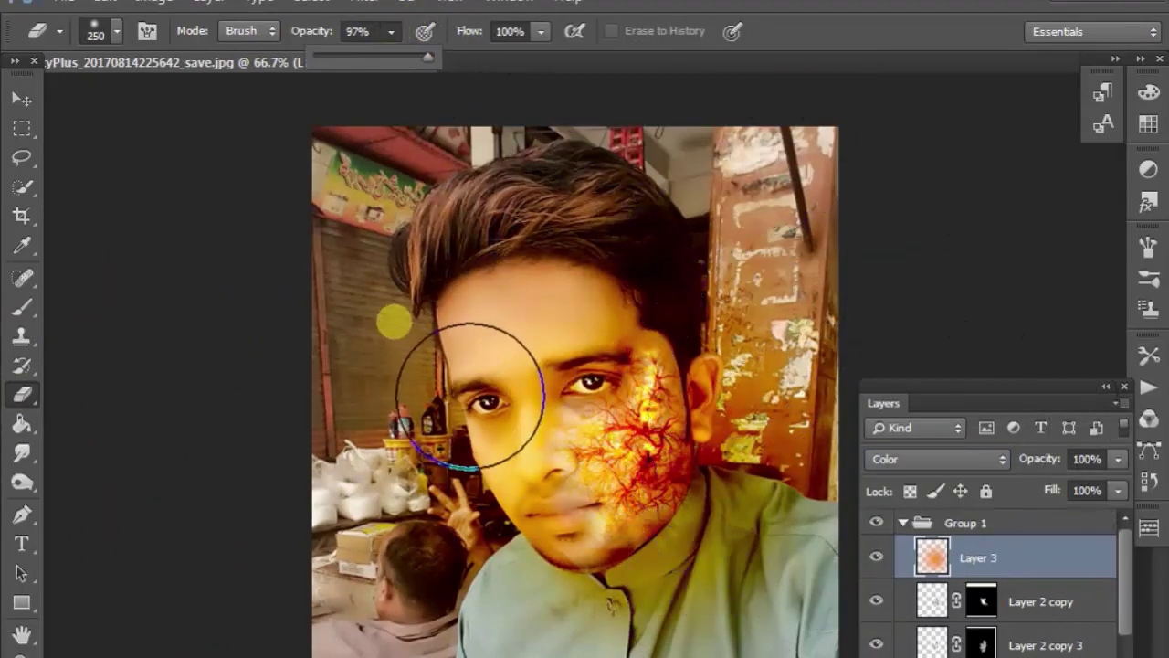
pyautogui.moveTo(482, 405); pyautogui.dragTo(542, 453)
pyautogui.moveTo(495, 561)
pyautogui.mouseDown()
pyautogui.moveTo(890, 421)
pyautogui.moveTo(721, 649)
pyautogui.mouseUp()
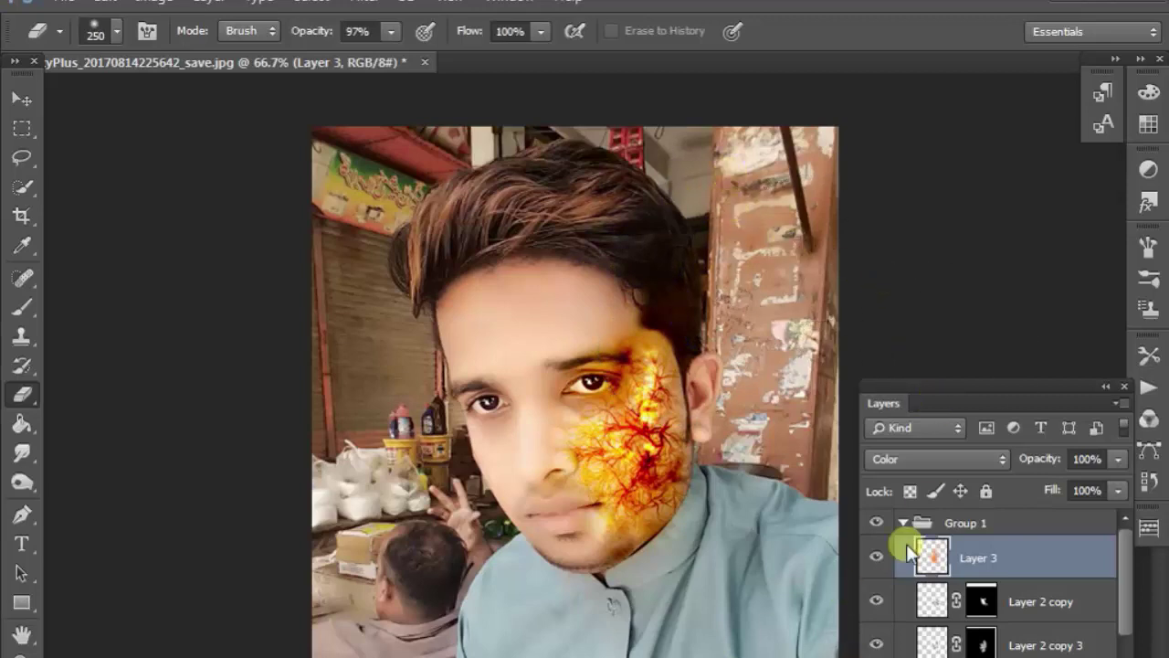
# Lower Layer 3's opacity to about 69% and collapse Group 1
pyautogui.moveTo(1038, 460); pyautogui.dragTo(1052, 468)
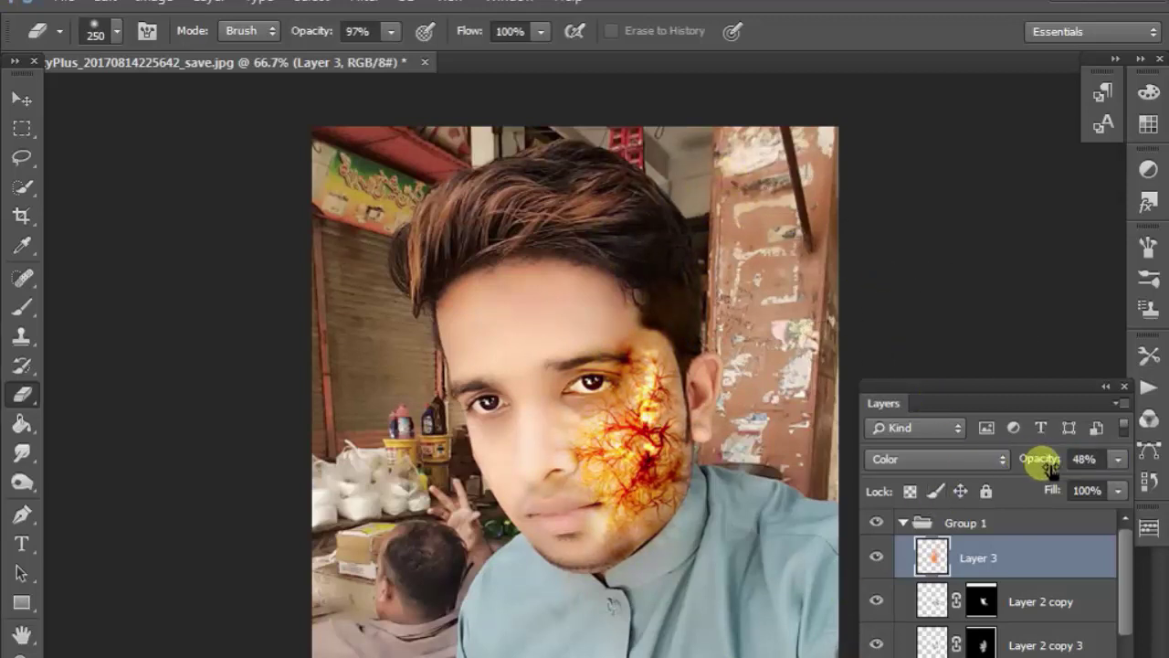
pyautogui.moveTo(1046, 468); pyautogui.dragTo(1046, 475)
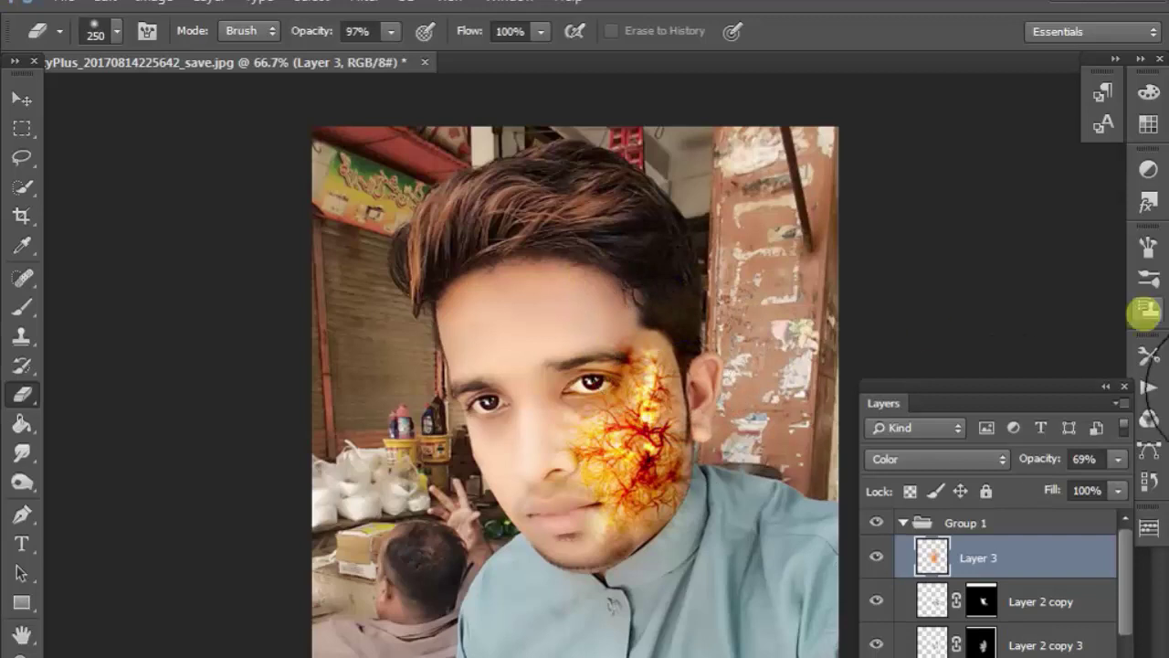
pyautogui.click(903, 522)
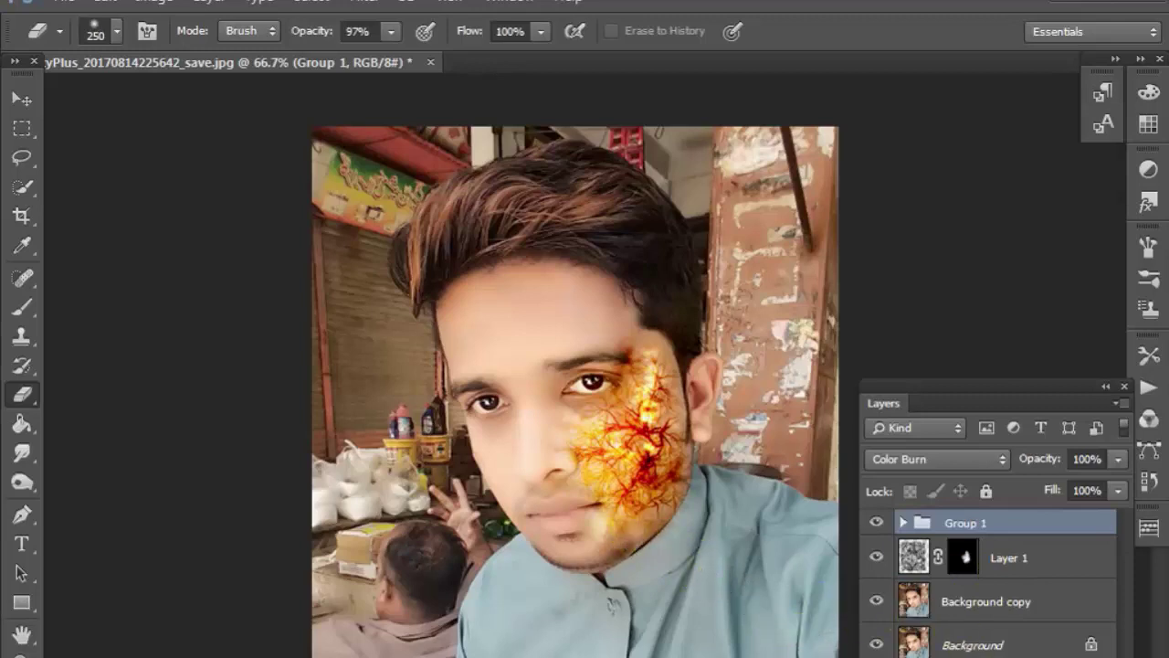
# Select the Background copy layer and zoom to 200% on the eyes for Quick Selection
pyautogui.click(992, 555)
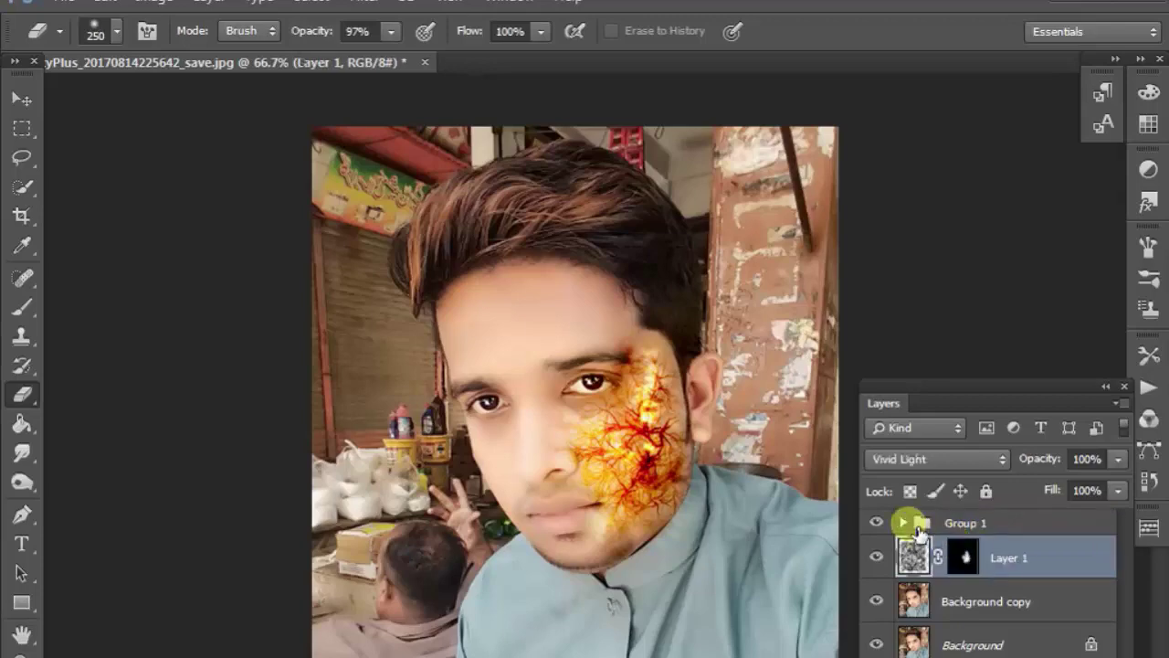
pyautogui.click(968, 610)
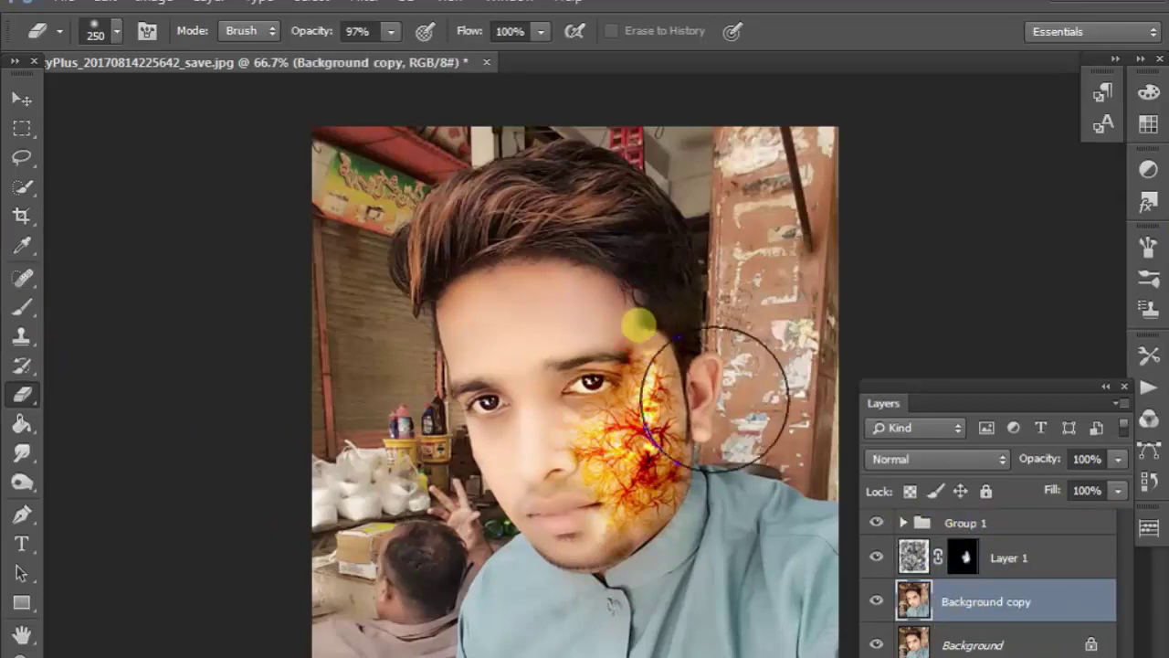
pyautogui.hotkey('ctrl', '+')
pyautogui.hotkey('ctrl', '+')
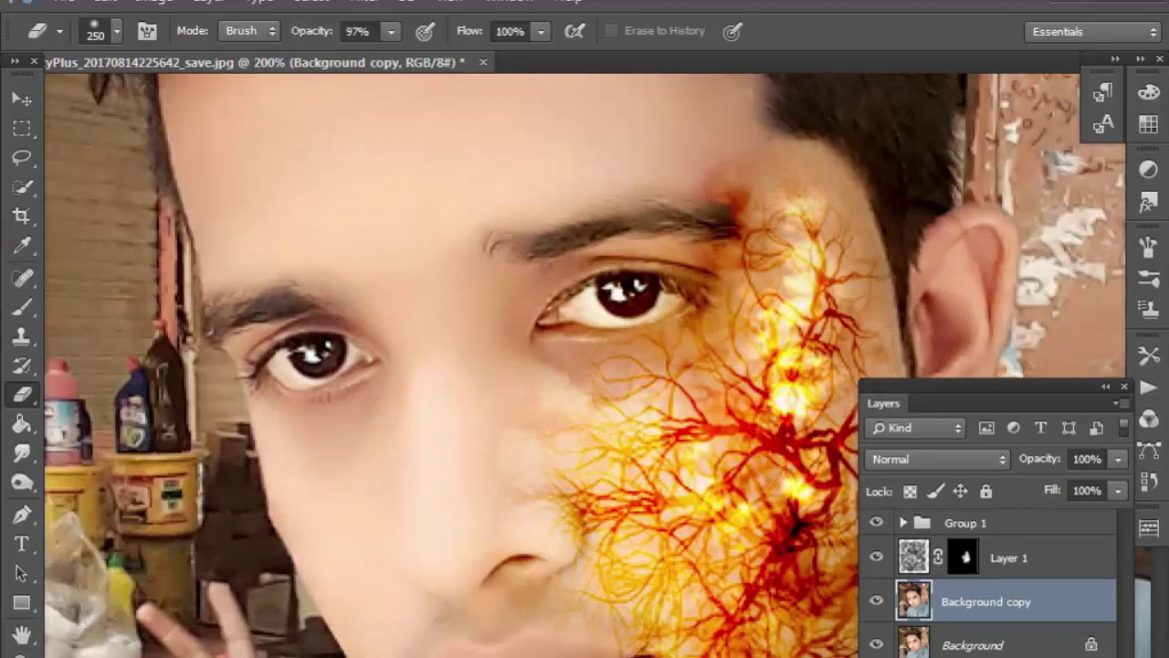
pyautogui.moveTo(575, 521)
pyautogui.mouseDown()
pyautogui.moveTo(478, 449)
pyautogui.moveTo(449, 449)
pyautogui.moveTo(454, 477)
pyautogui.mouseUp()
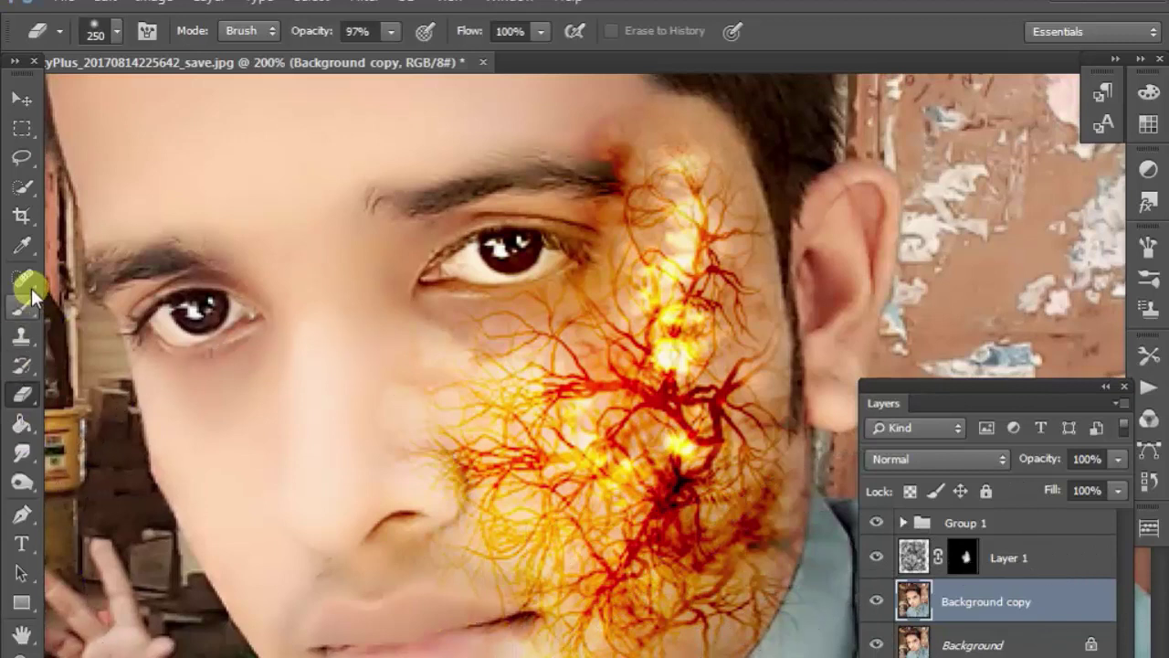
pyautogui.click(22, 189)
# Quick-select both irises, copy them to Layer 4, and bucket-fill the left iris orange
pyautogui.moveTo(183, 305); pyautogui.dragTo(196, 313)
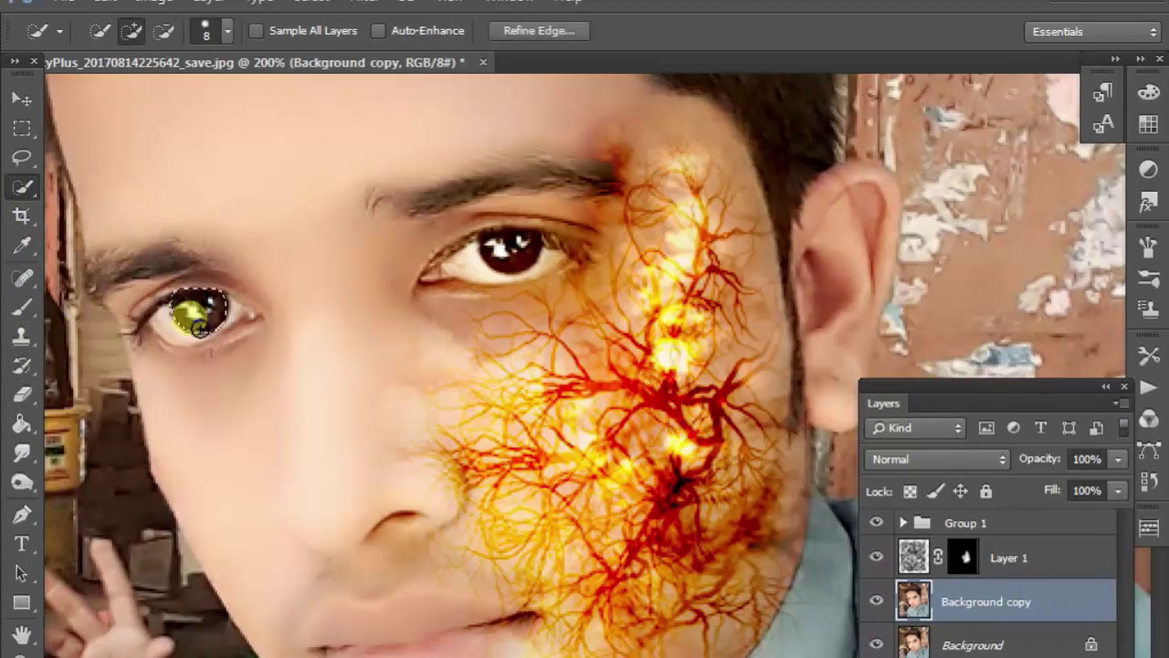
pyautogui.moveTo(511, 254); pyautogui.dragTo(514, 261)
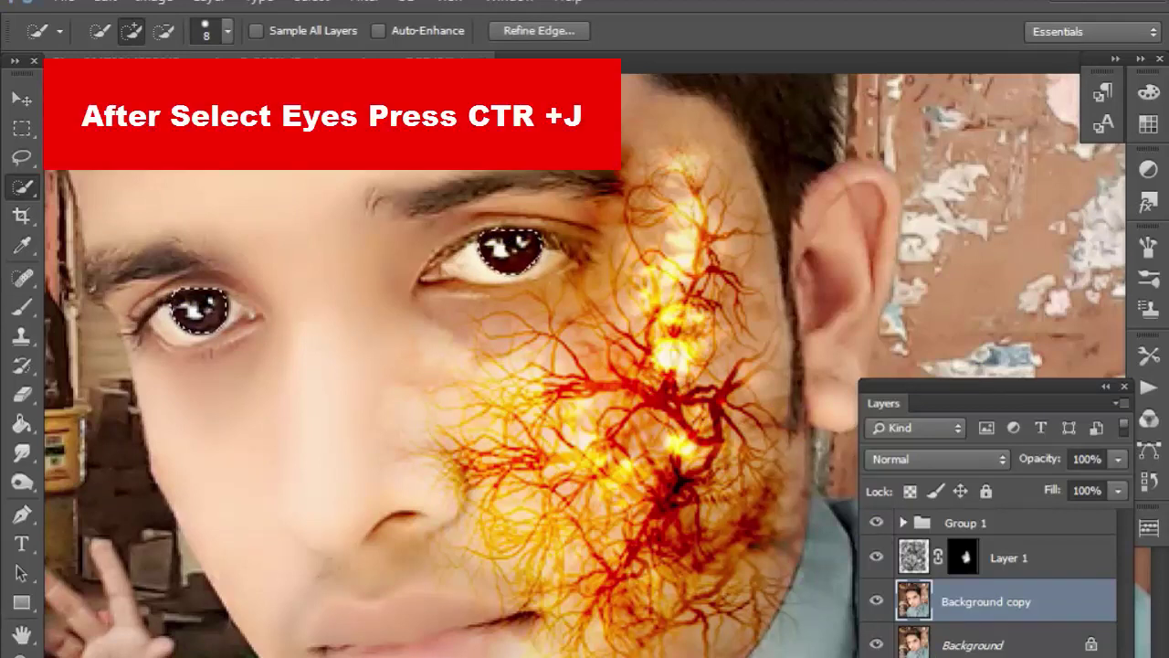
pyautogui.hotkey('ctrl', 'j')
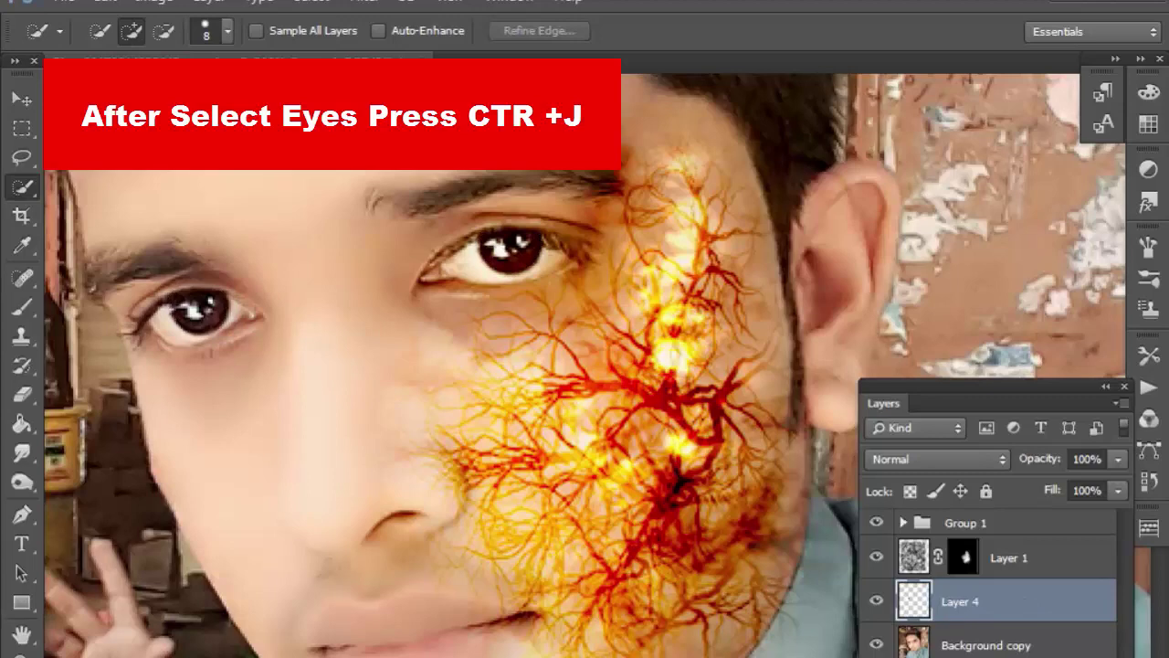
pyautogui.click(22, 422)
pyautogui.click(191, 315)
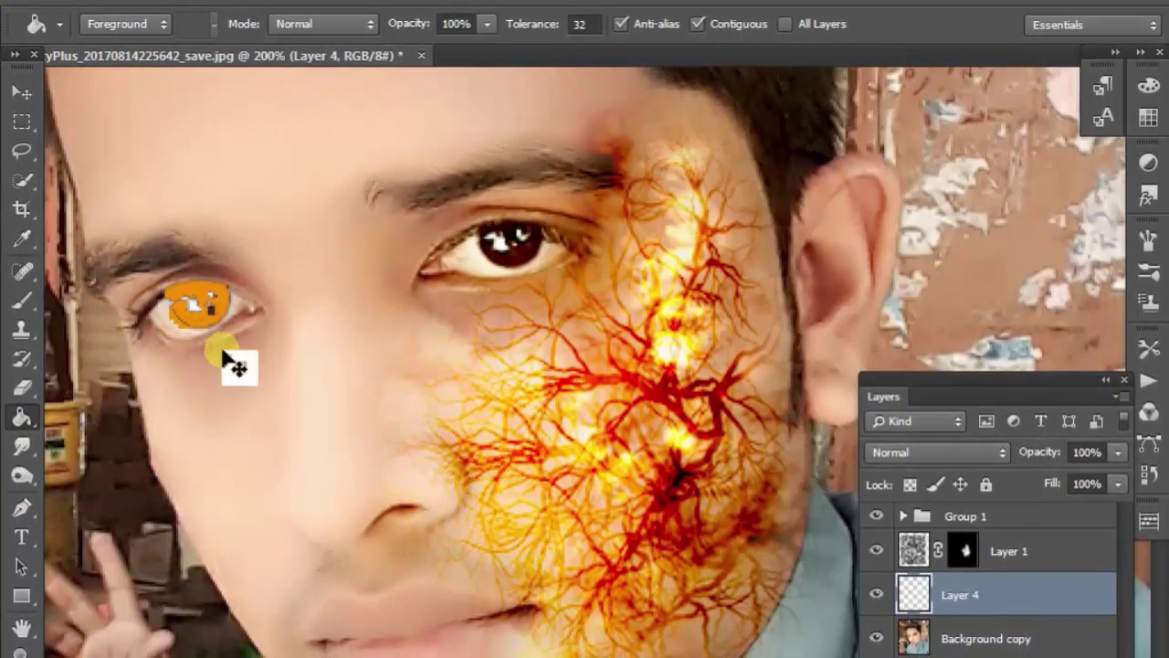
# Undo the fill, reselect and bucket-fill both irises orange, then show Background copy again
pyautogui.hotkey('ctrl', 'z')
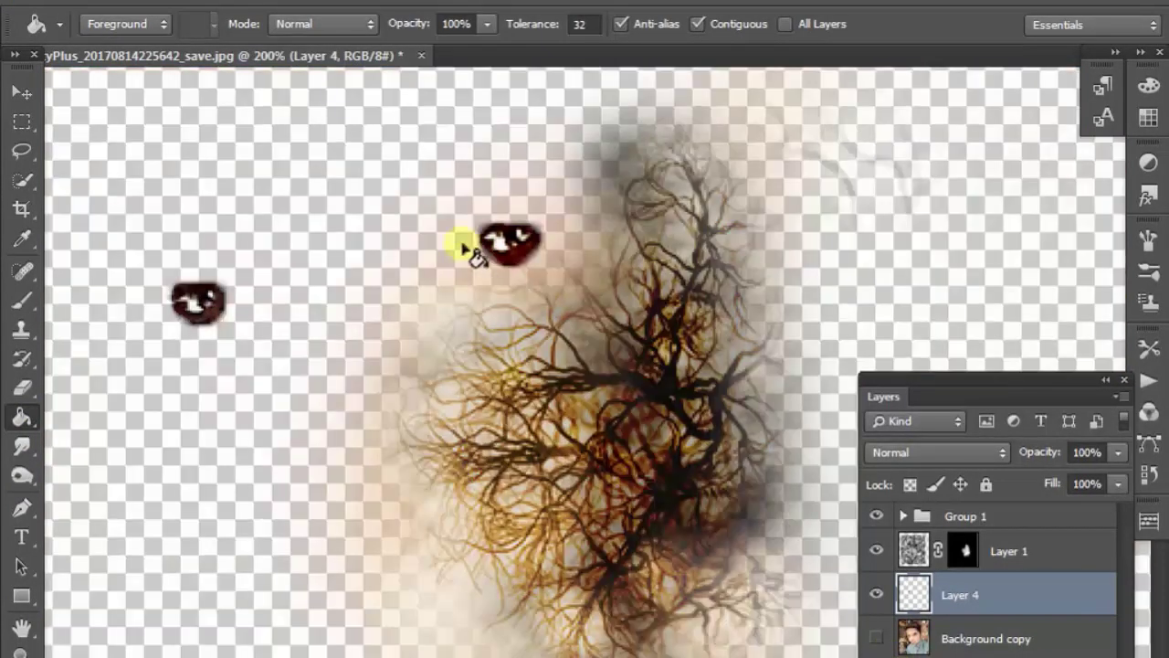
pyautogui.click(22, 180)
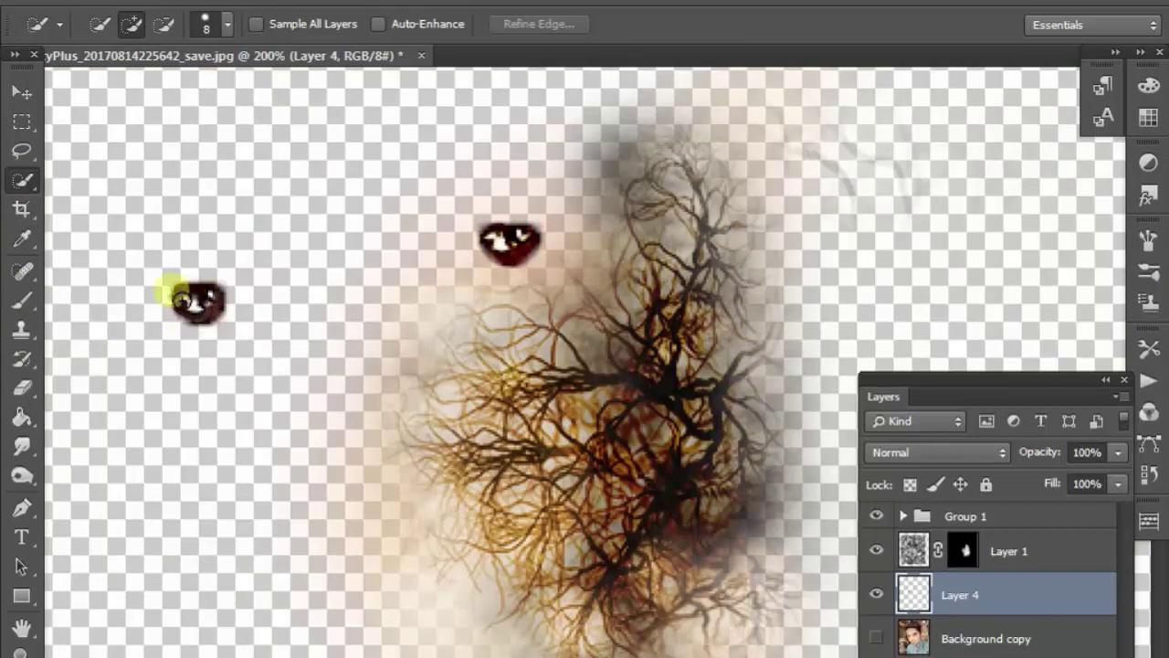
pyautogui.moveTo(170, 287); pyautogui.dragTo(306, 362)
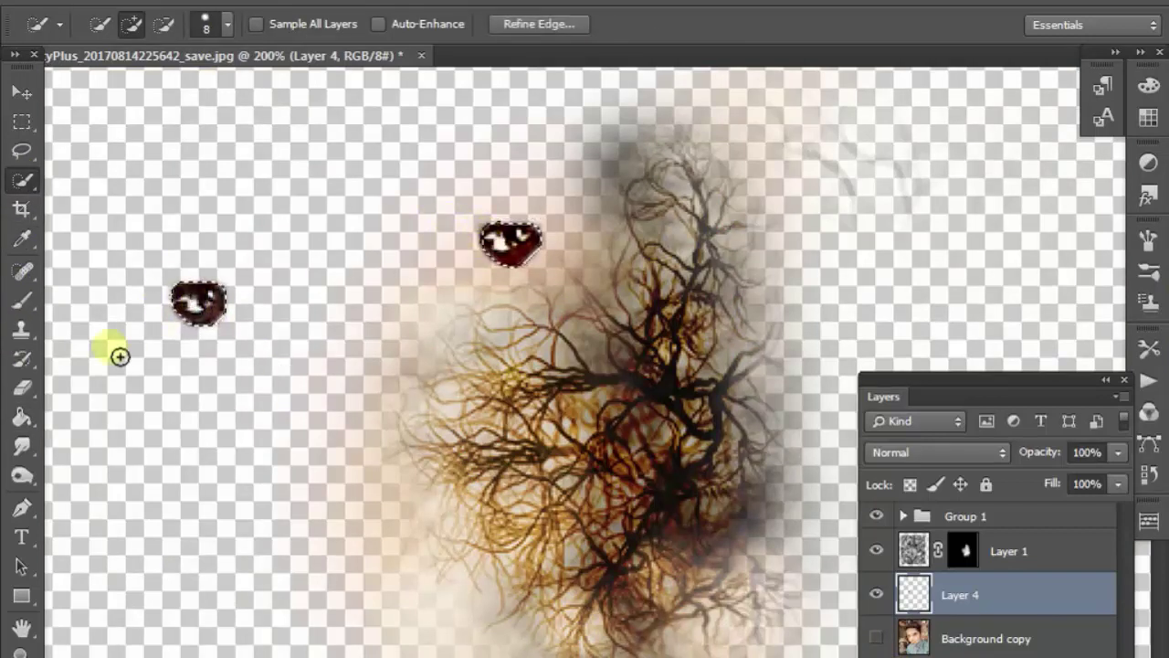
pyautogui.click(22, 420)
pyautogui.click(197, 304)
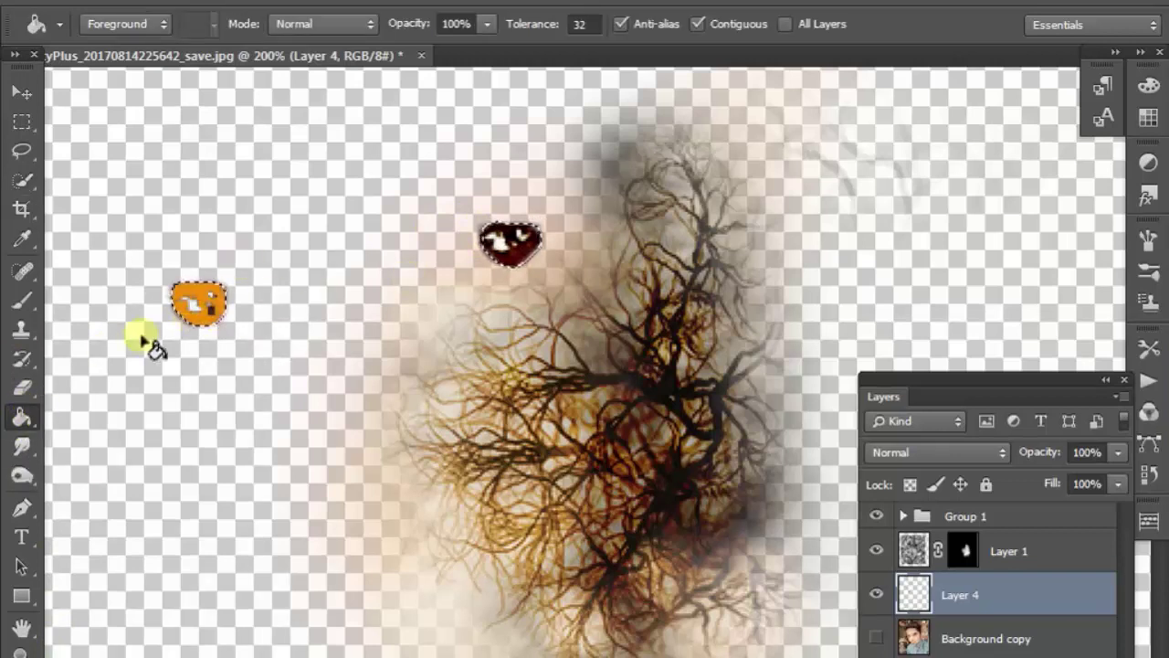
pyautogui.click(194, 305)
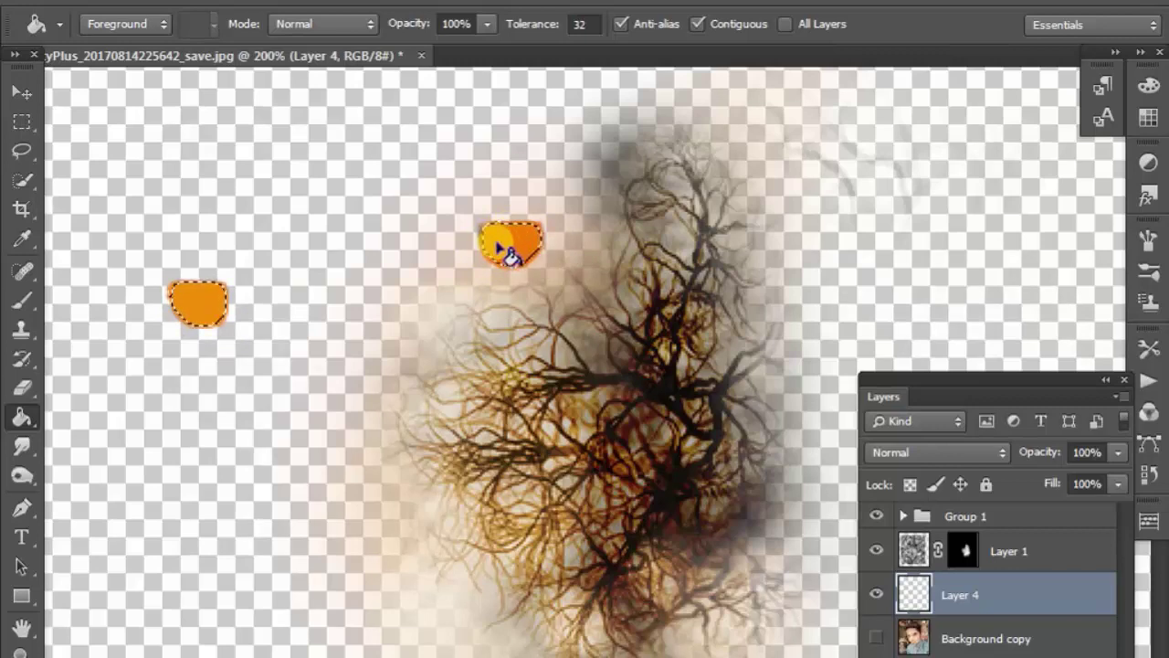
pyautogui.click(876, 638)
# Set Layer 4's blend mode to Overlay so the eyes glow red
pyautogui.click(931, 451)
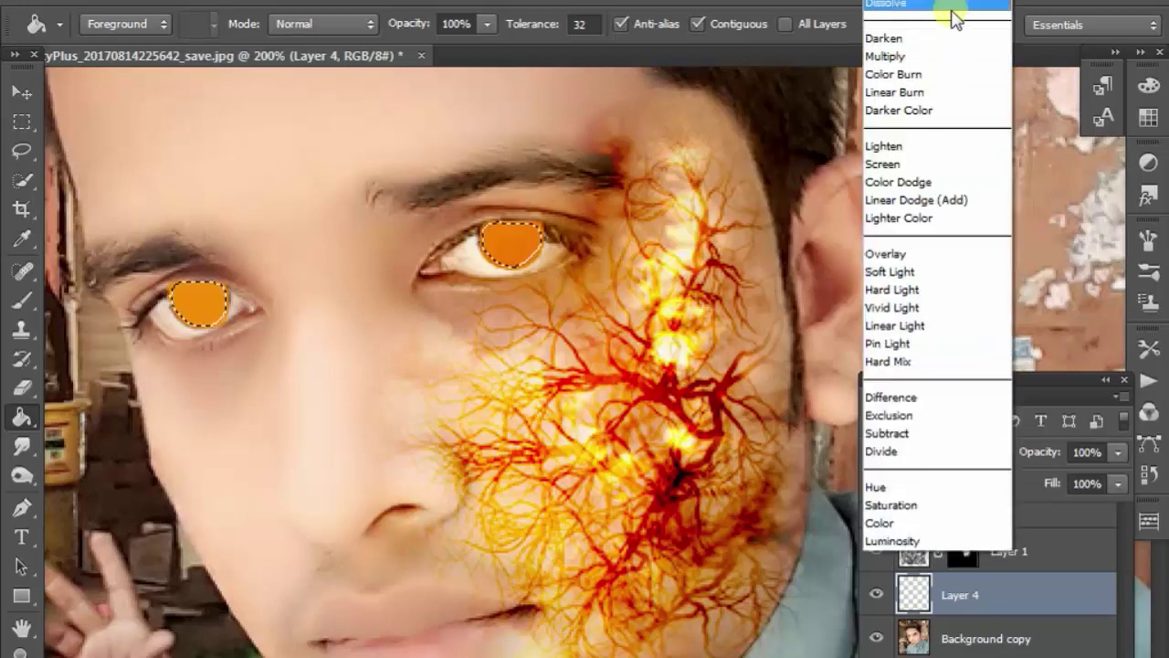
pyautogui.click(951, 7)
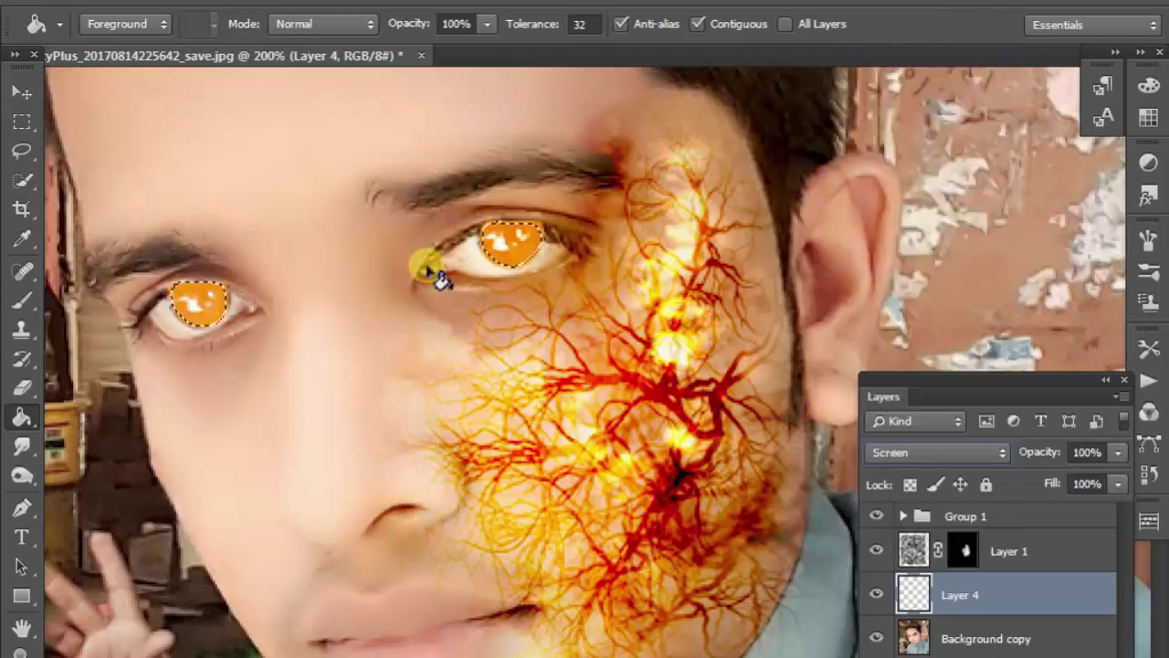
pyautogui.press('Down')
pyautogui.press('Down')
pyautogui.press('Down')
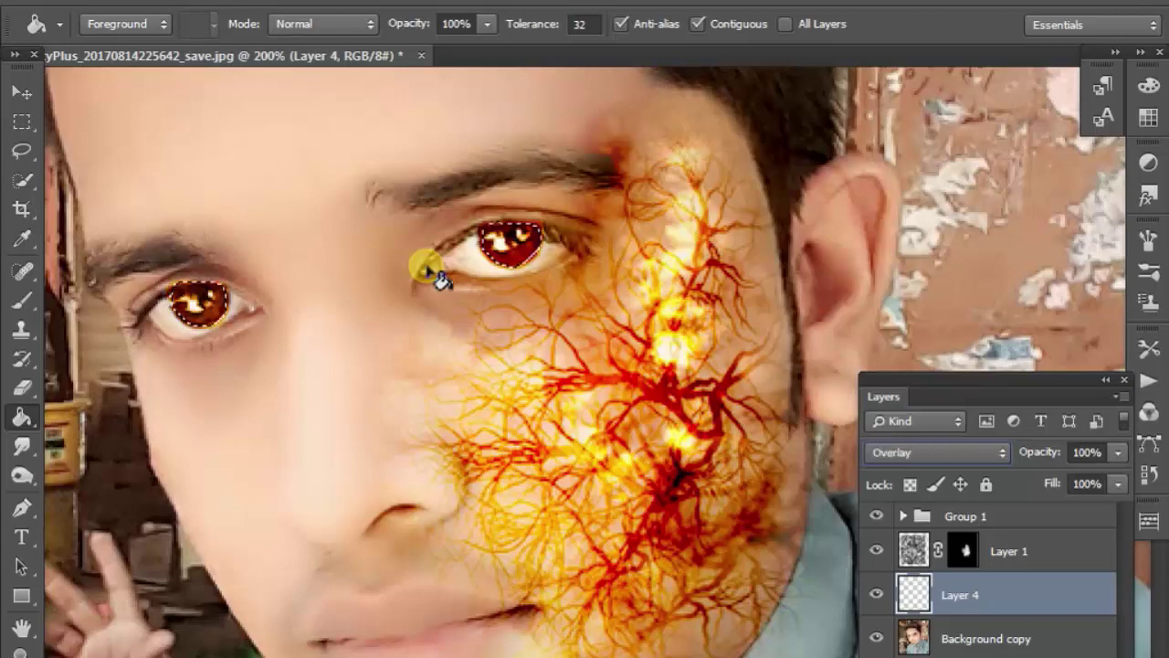
pyautogui.hotkey('ctrl', '0')
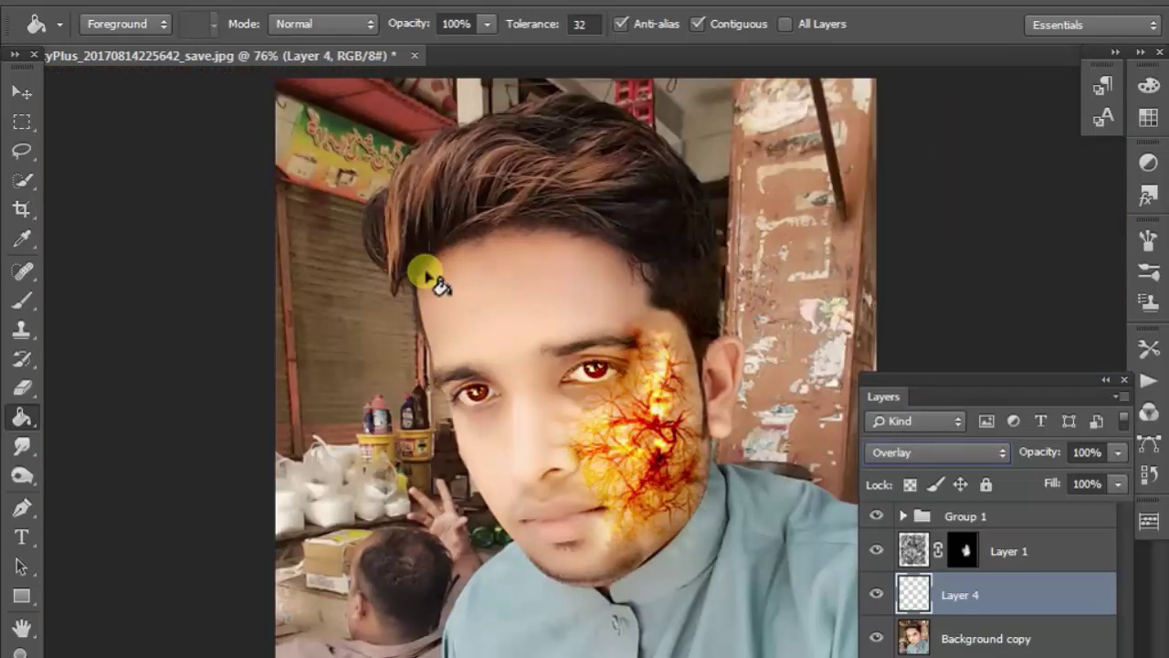
# Duplicate Layer 4 at 54% opacity, then expand and select Group 1
pyautogui.hotkey('ctrl', 'j')
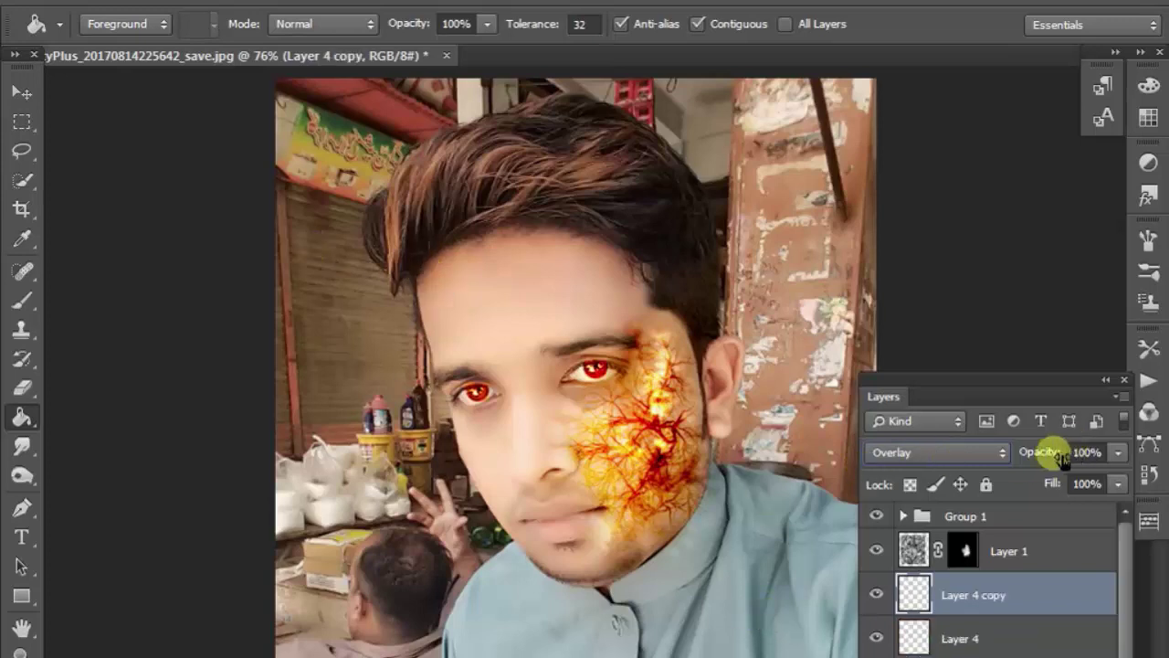
pyautogui.moveTo(1060, 457)
pyautogui.mouseDown()
pyautogui.moveTo(1039, 450)
pyautogui.moveTo(1050, 451)
pyautogui.moveTo(1041, 459)
pyautogui.mouseUp()
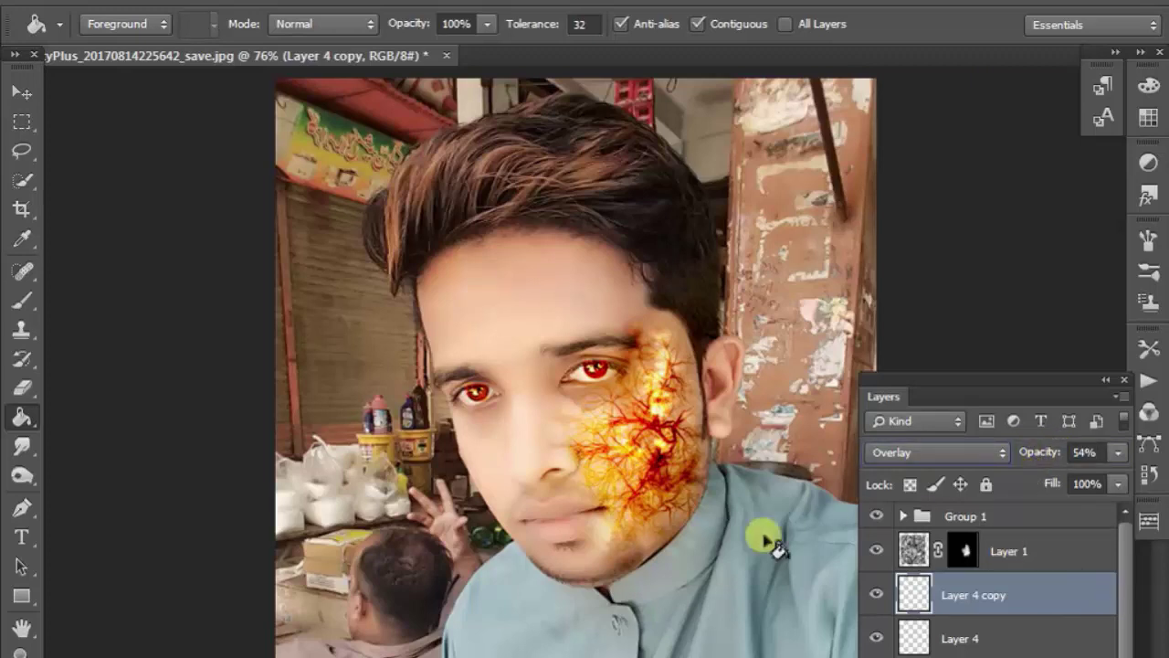
pyautogui.click(906, 516)
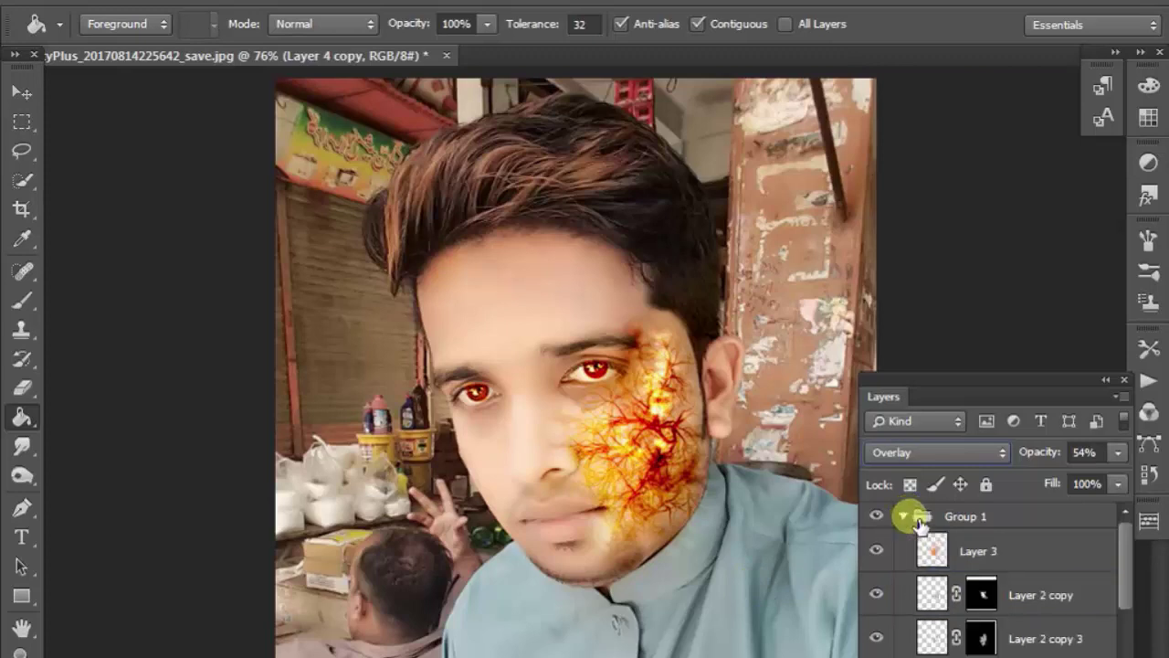
pyautogui.click(919, 519)
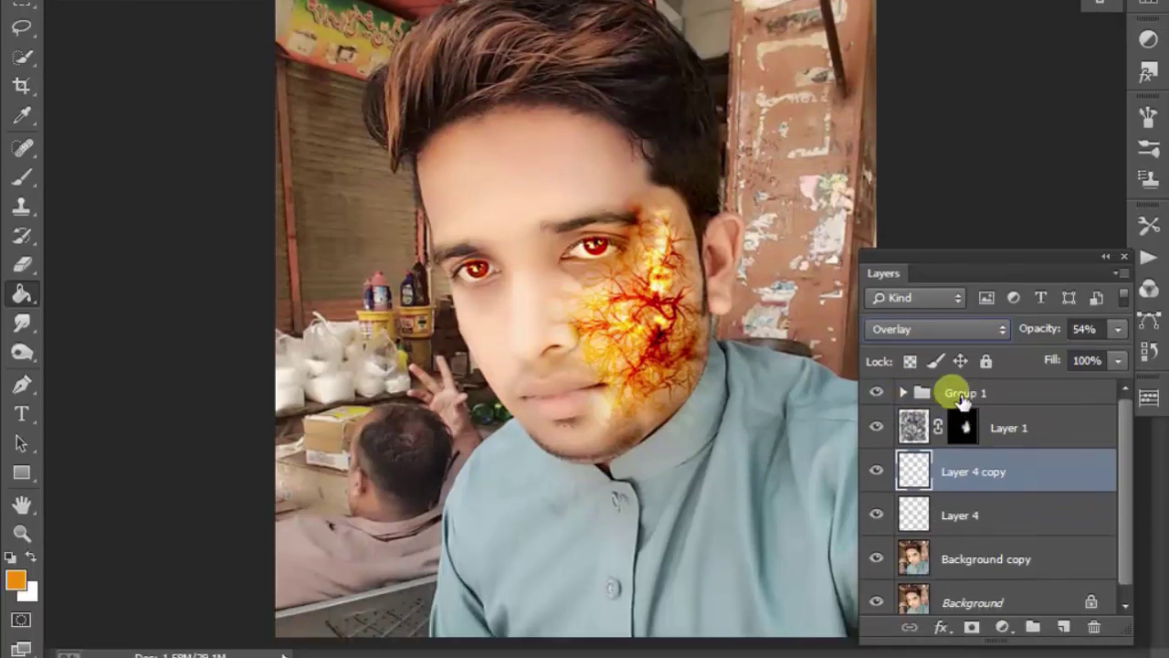
# Add a Hue/Saturation adjustment above Group 1 with hue -2
pyautogui.click(953, 392)
pyautogui.click(1002, 627)
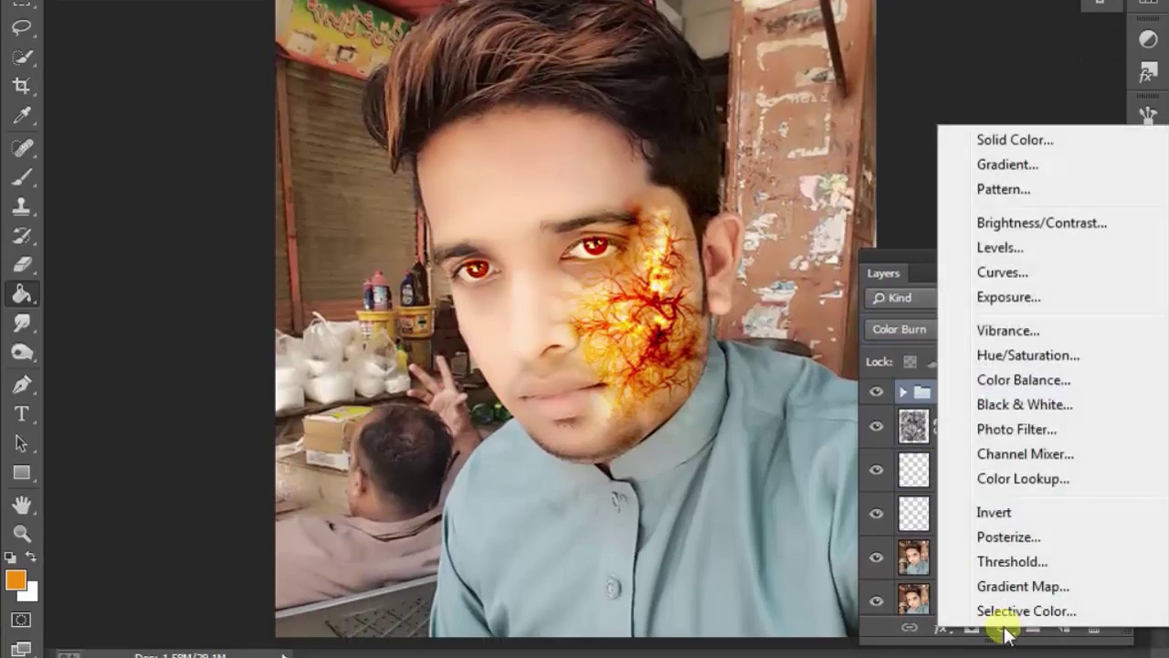
pyautogui.click(1015, 356)
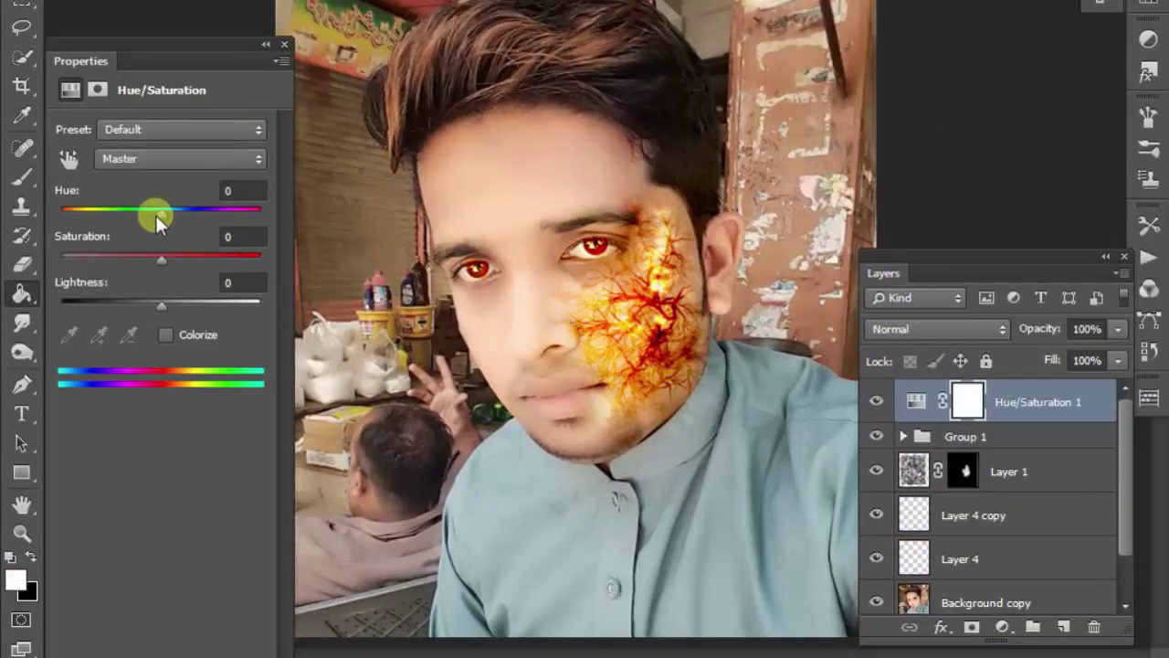
pyautogui.moveTo(156, 215)
pyautogui.mouseDown()
pyautogui.moveTo(136, 199)
pyautogui.moveTo(159, 203)
pyautogui.mouseUp()
pyautogui.click(285, 42)
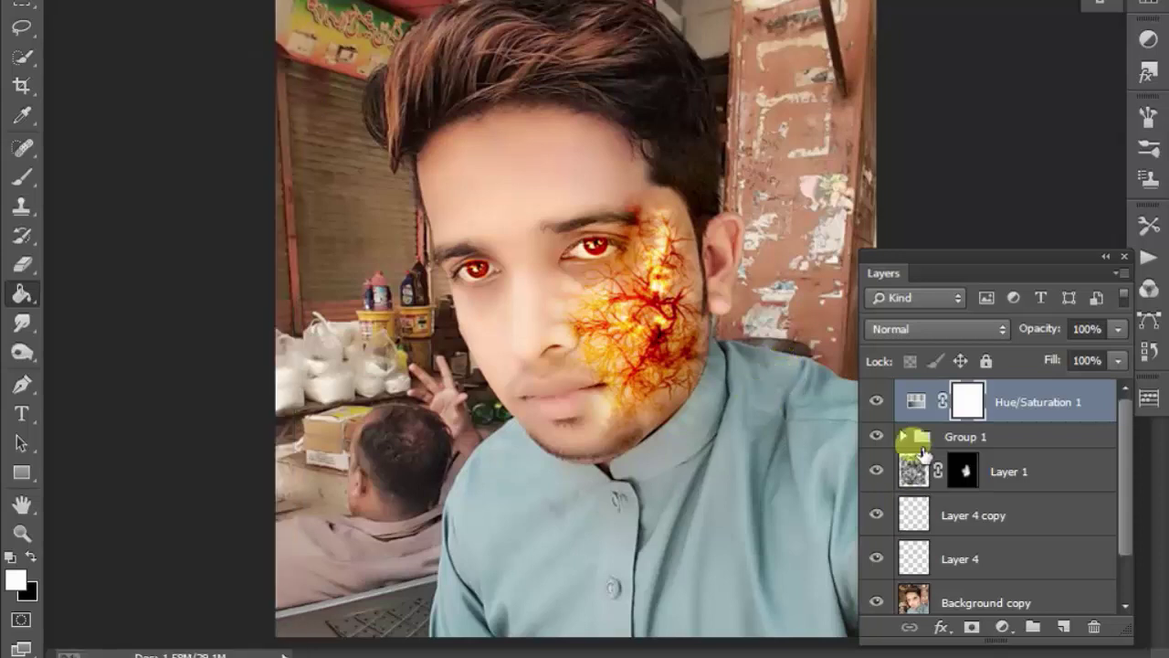
pyautogui.click(879, 402)
# Select the Background copy layer and bring up the adjustment-layer list
pyautogui.scroll(-2, 1005, 438)
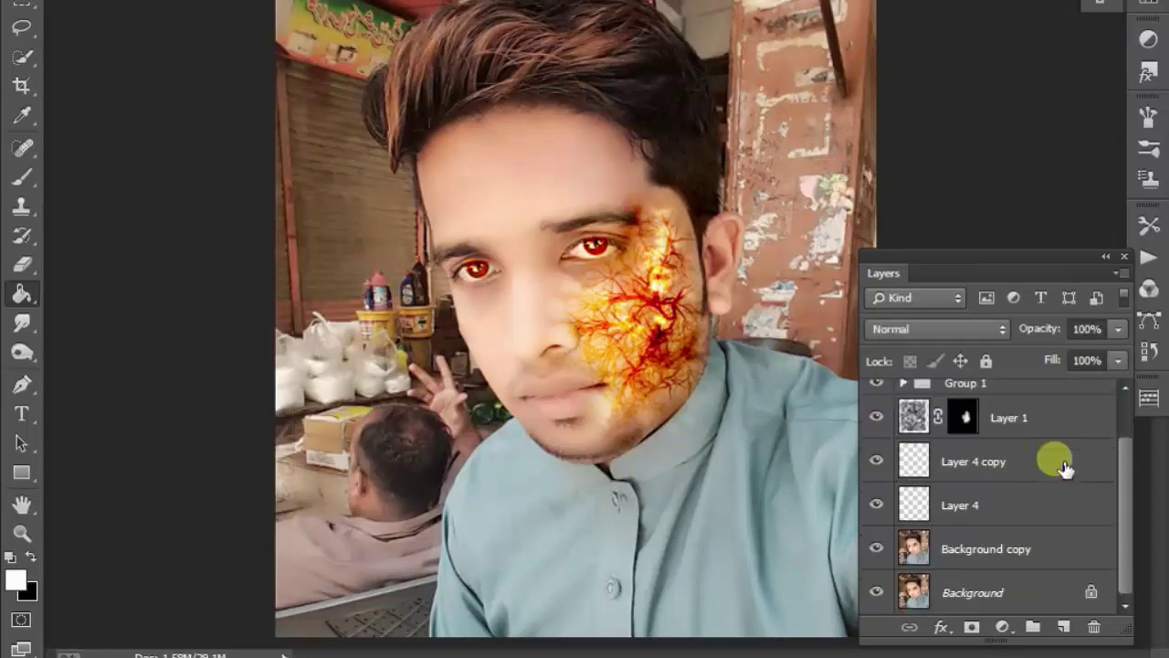
pyautogui.click(1005, 550)
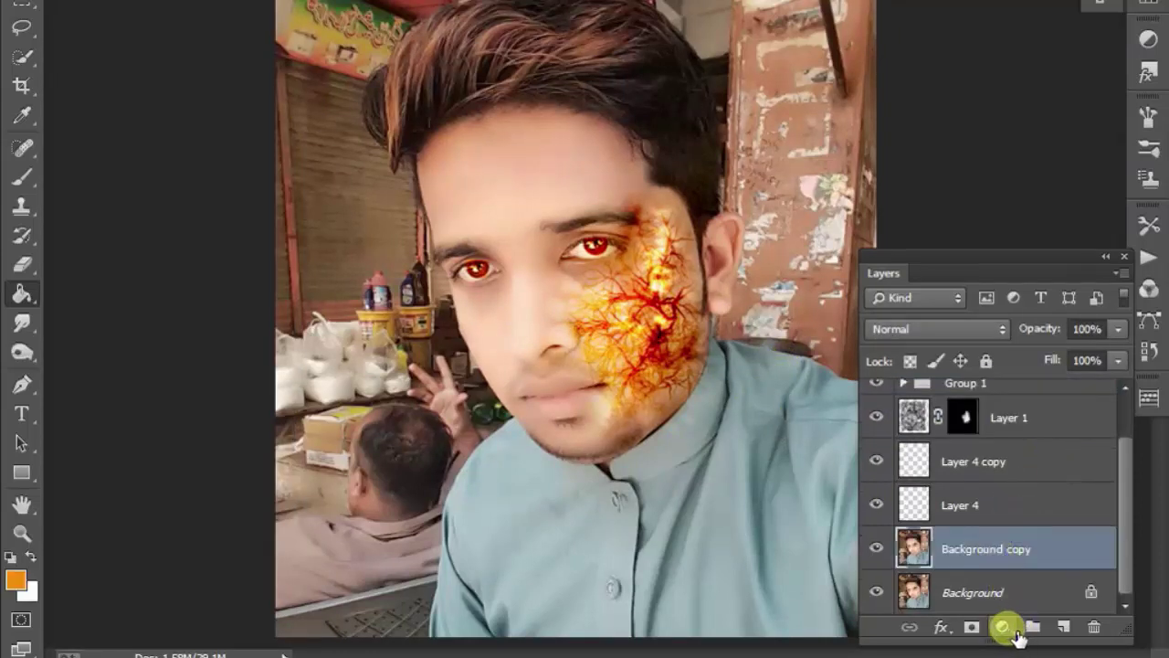
pyautogui.click(1002, 627)
# Add Hue/Saturation 2 over Background copy with hue -5 and saturation +11
pyautogui.click(1026, 358)
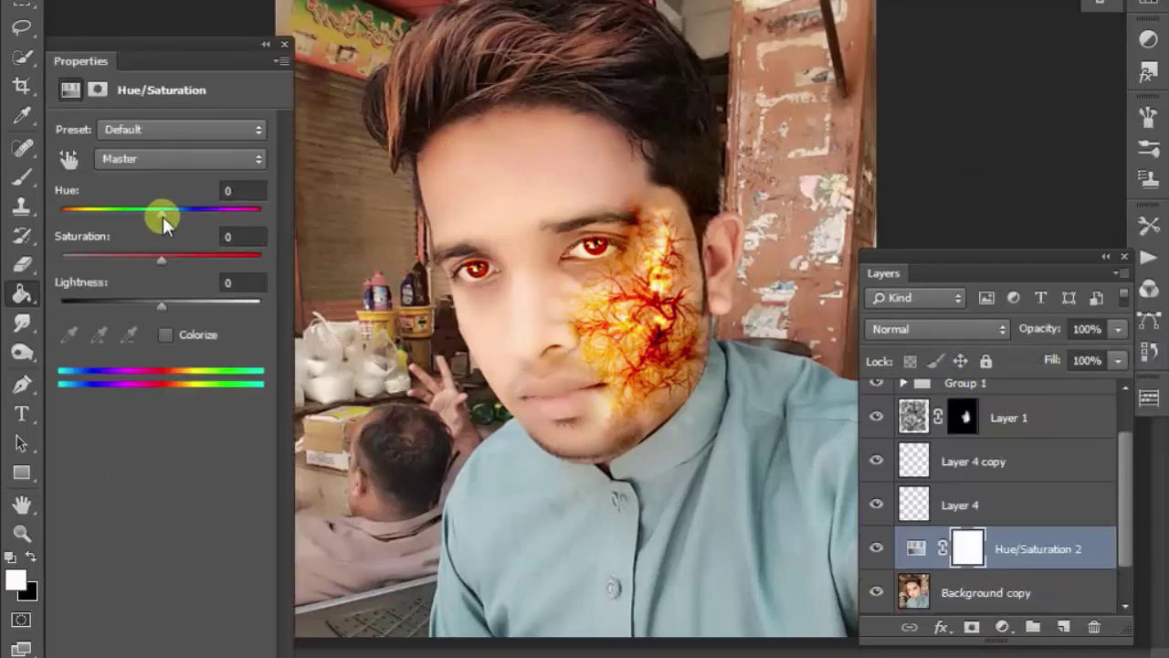
pyautogui.moveTo(163, 216)
pyautogui.mouseDown()
pyautogui.moveTo(126, 204)
pyautogui.moveTo(152, 206)
pyautogui.mouseUp()
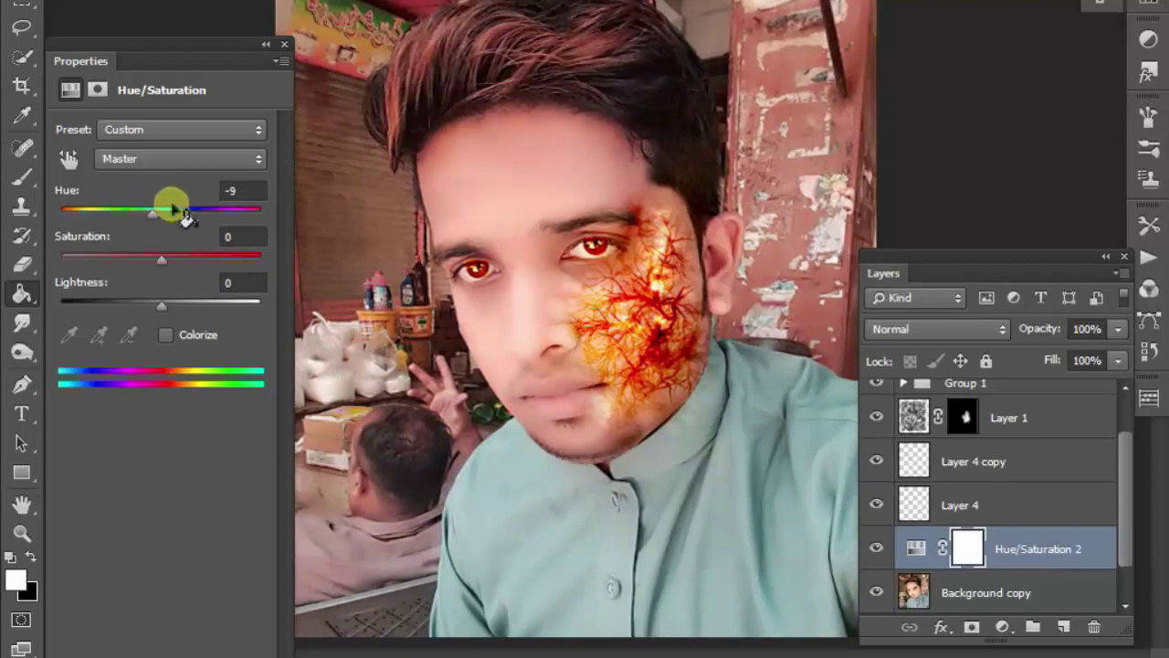
pyautogui.scroll(-1, 913, 535)
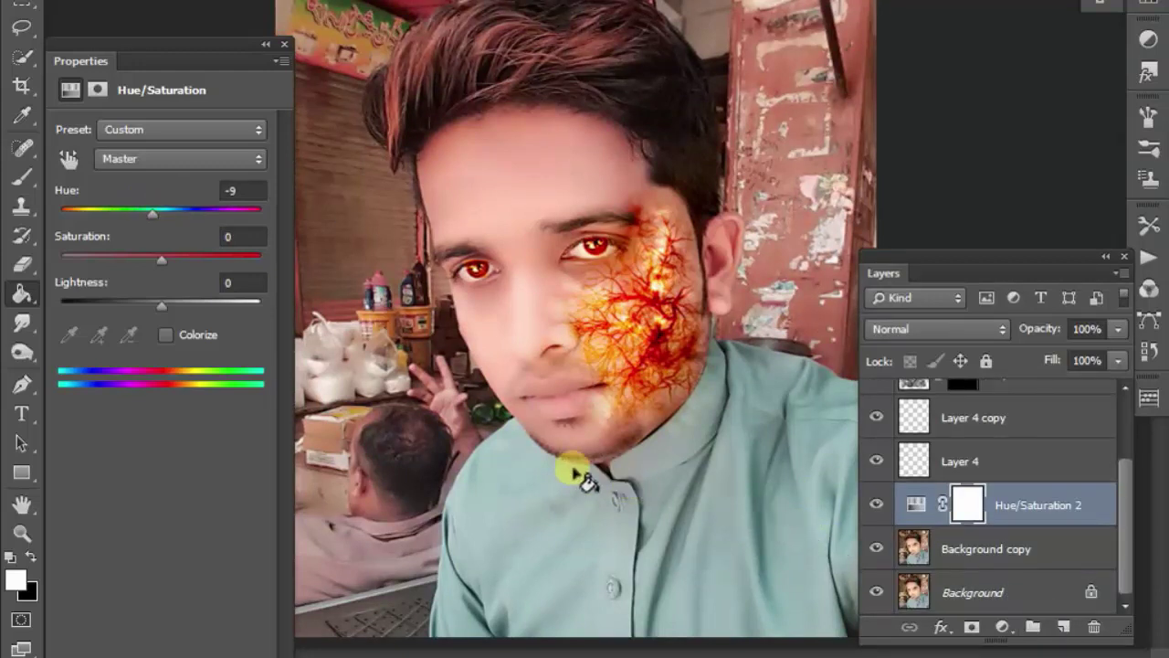
pyautogui.moveTo(154, 219)
pyautogui.mouseDown()
pyautogui.moveTo(134, 213)
pyautogui.moveTo(145, 208)
pyautogui.mouseUp()
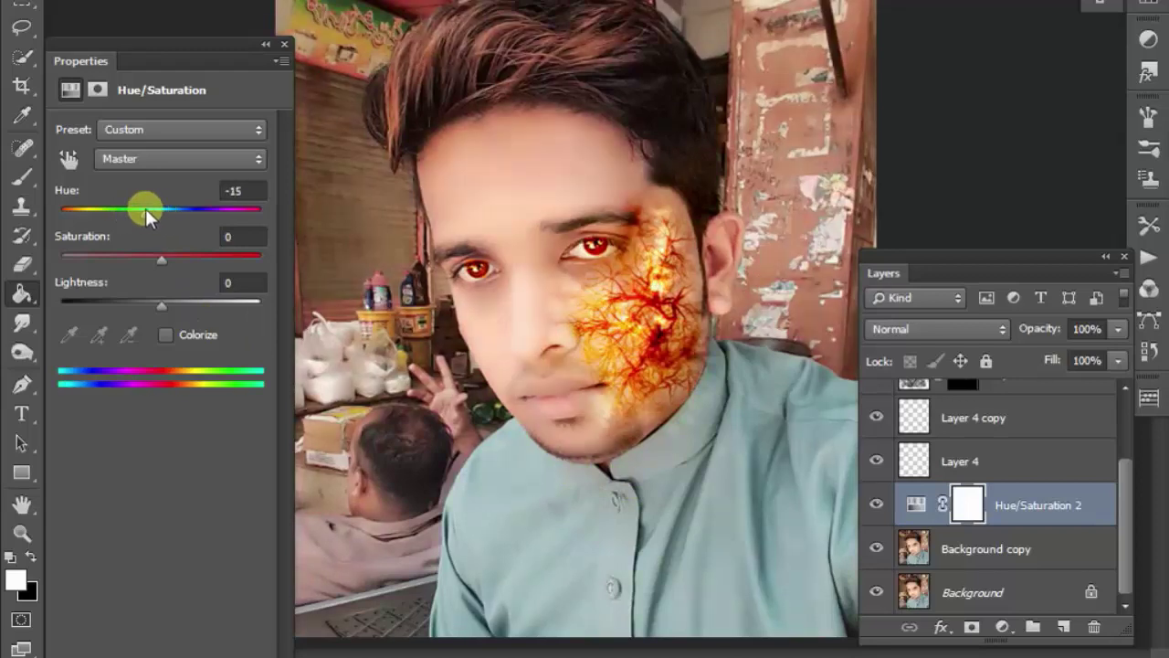
pyautogui.moveTo(160, 253); pyautogui.dragTo(175, 260)
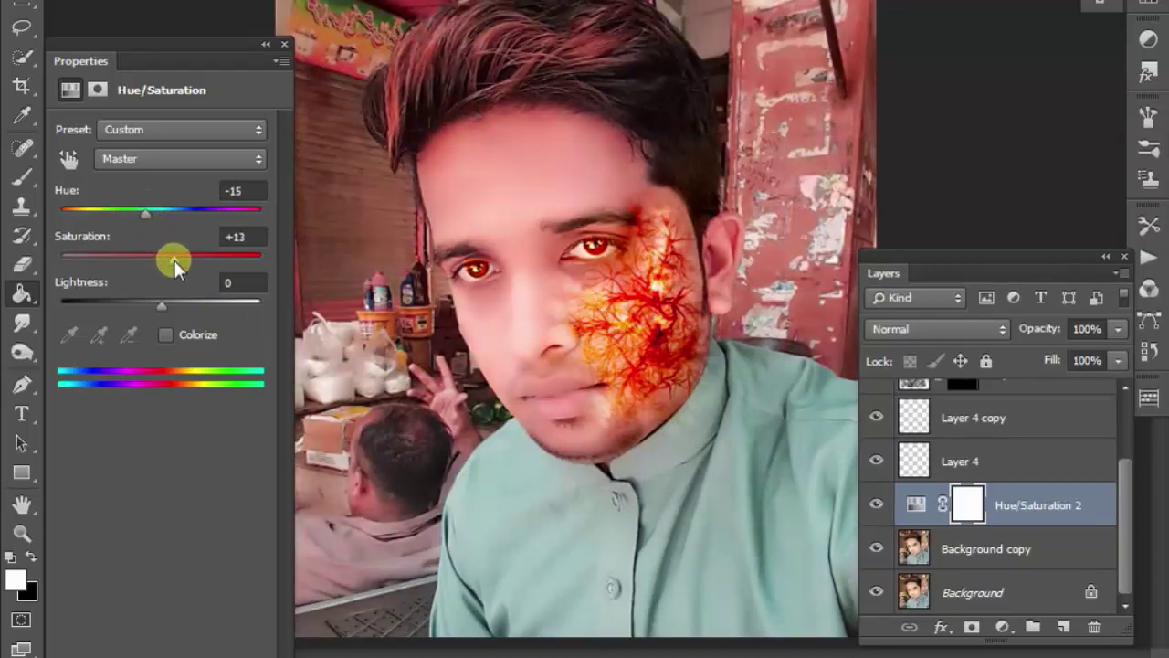
pyautogui.moveTo(143, 211); pyautogui.dragTo(164, 214)
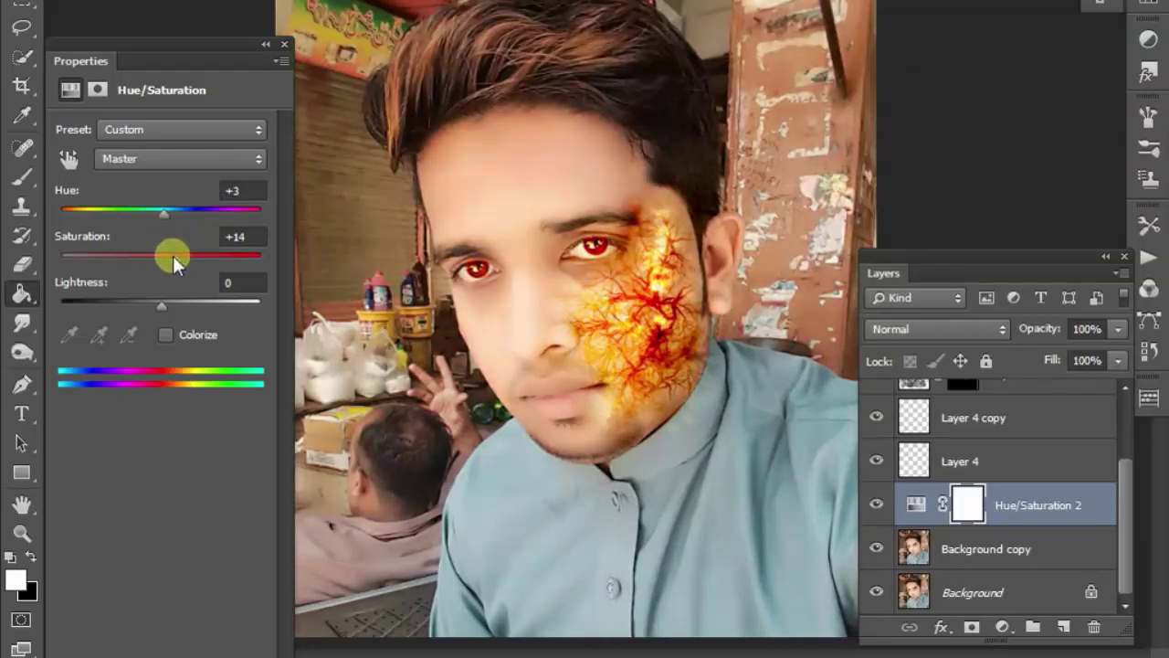
pyautogui.moveTo(166, 256)
pyautogui.mouseDown()
pyautogui.moveTo(232, 265)
pyautogui.moveTo(167, 253)
pyautogui.mouseUp()
pyautogui.moveTo(163, 213)
pyautogui.mouseDown()
pyautogui.moveTo(193, 216)
pyautogui.moveTo(135, 213)
pyautogui.moveTo(156, 211)
pyautogui.mouseUp()
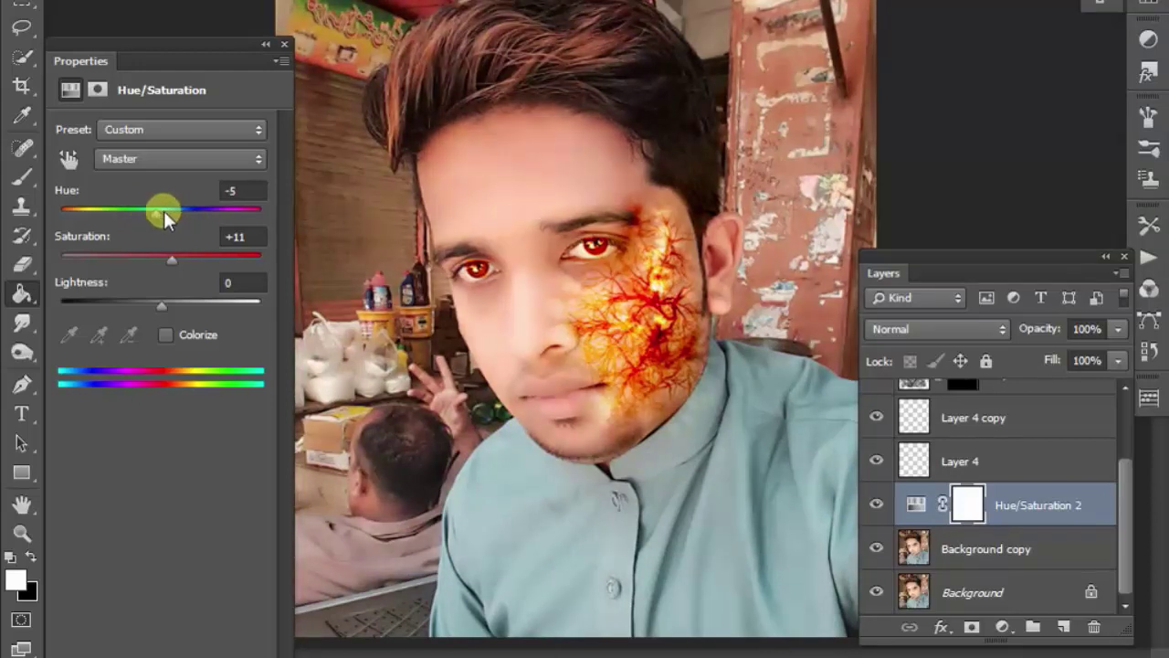
# Try a Gradient Map adjustment and toggle its visibility to compare
pyautogui.click(283, 46)
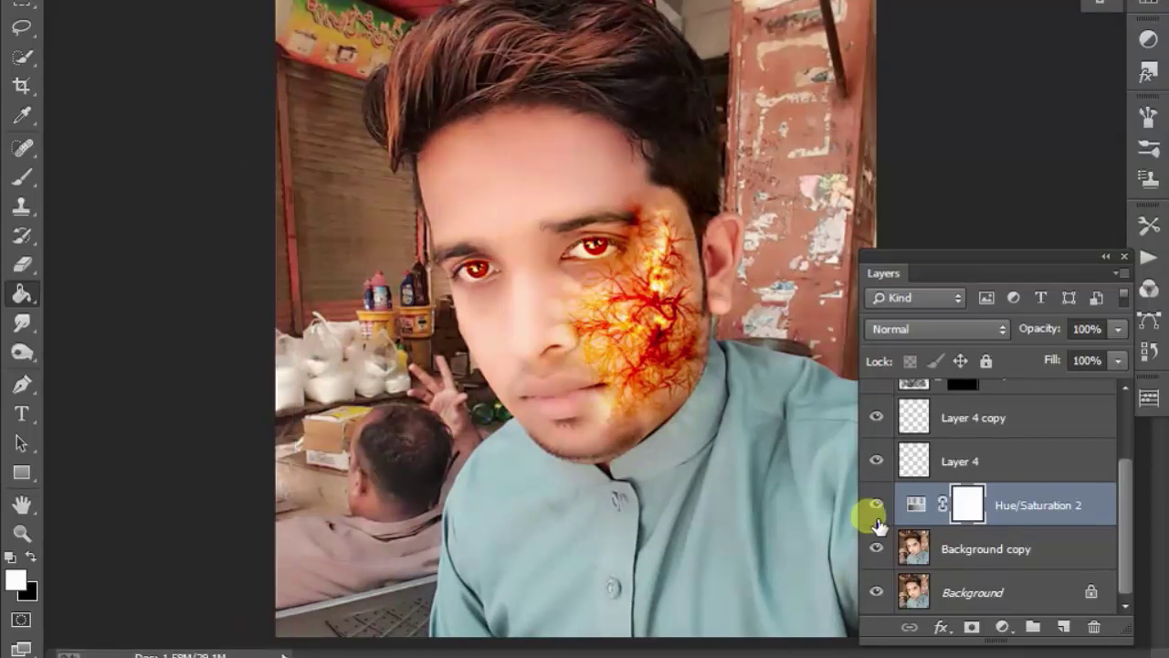
pyautogui.scroll(3, 995, 502)
pyautogui.doubleClick(916, 402)
pyautogui.click(277, 45)
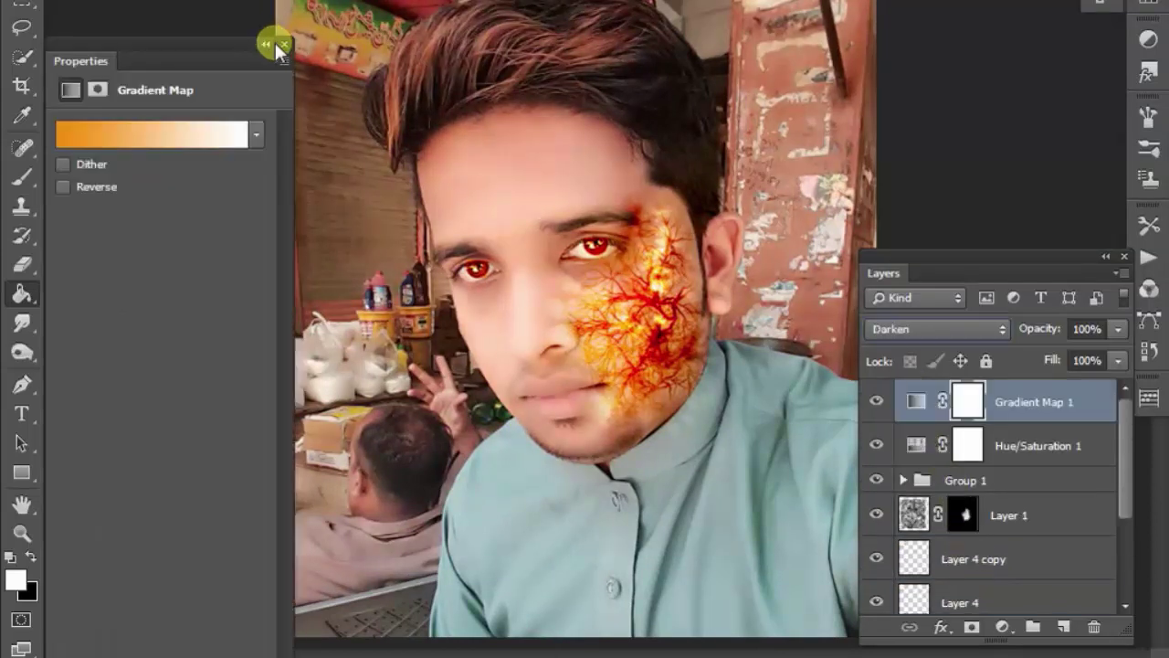
pyautogui.click(875, 404)
pyautogui.click(875, 404)
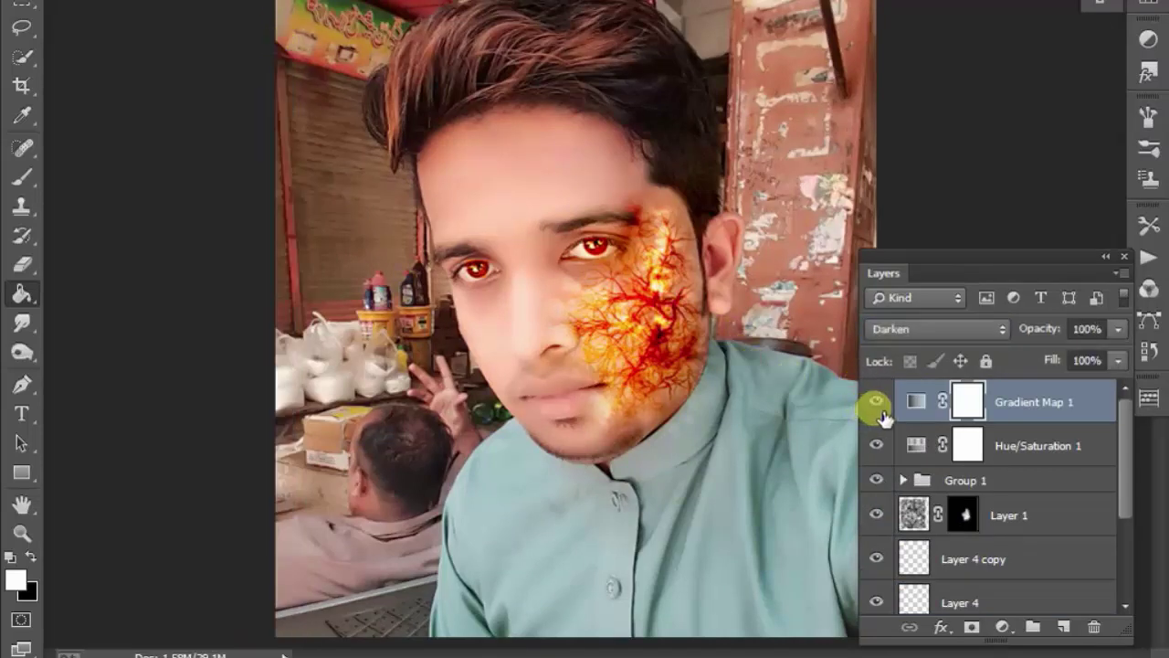
# Delete the Gradient Map and select Layer 3 inside Group 1
pyautogui.click(970, 403)
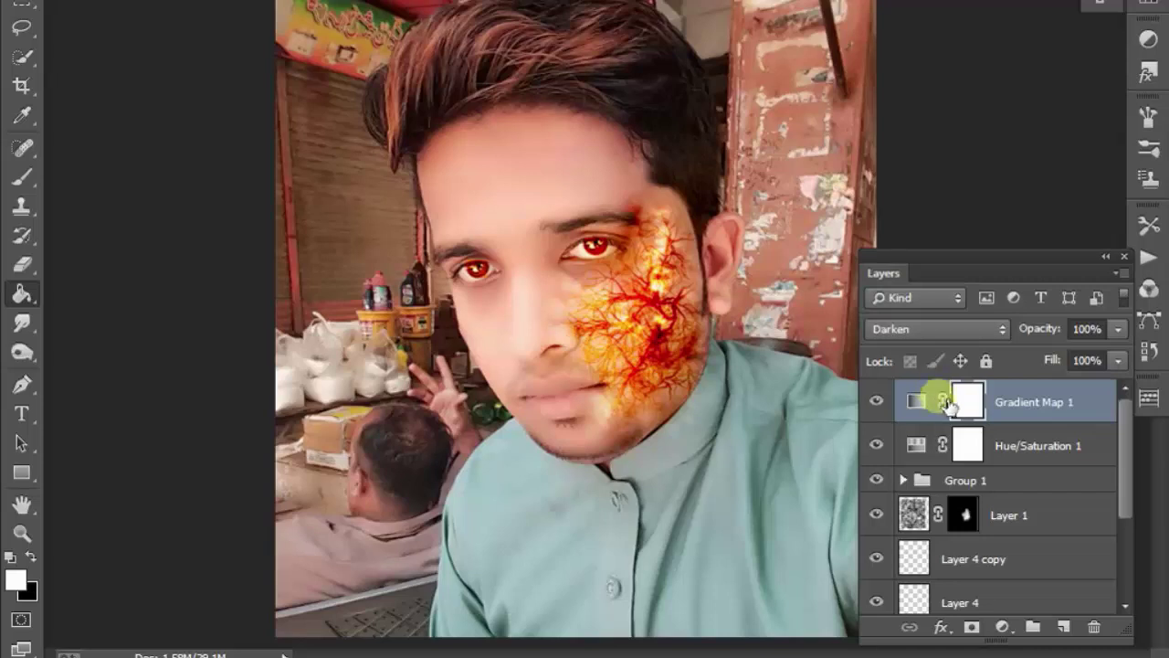
pyautogui.press('Delete')
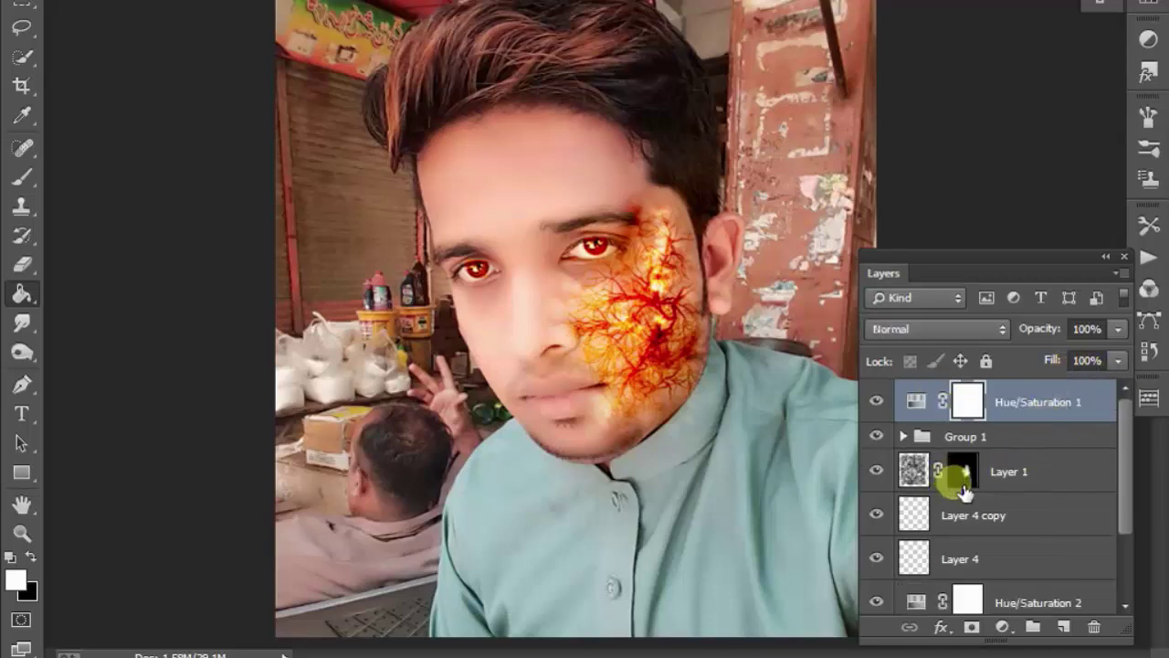
pyautogui.click(903, 436)
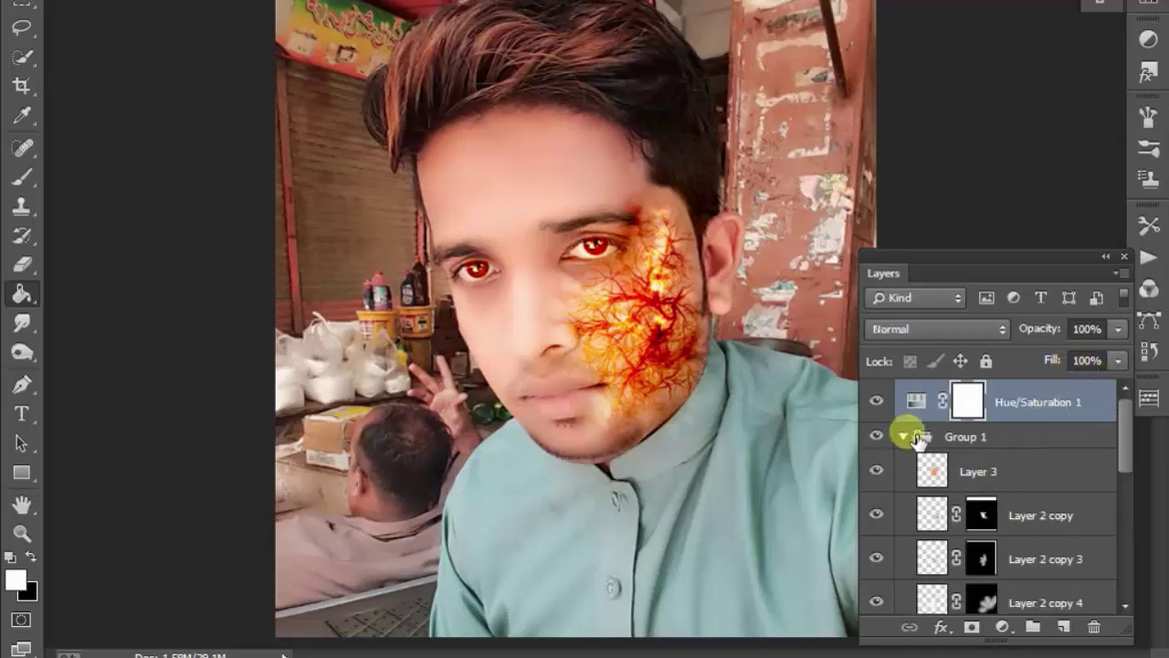
pyautogui.click(992, 485)
# Lift Layer 3's Curves to brighten the orange cheek glow, then zoom in
pyautogui.hotkey('ctrl', 'm')
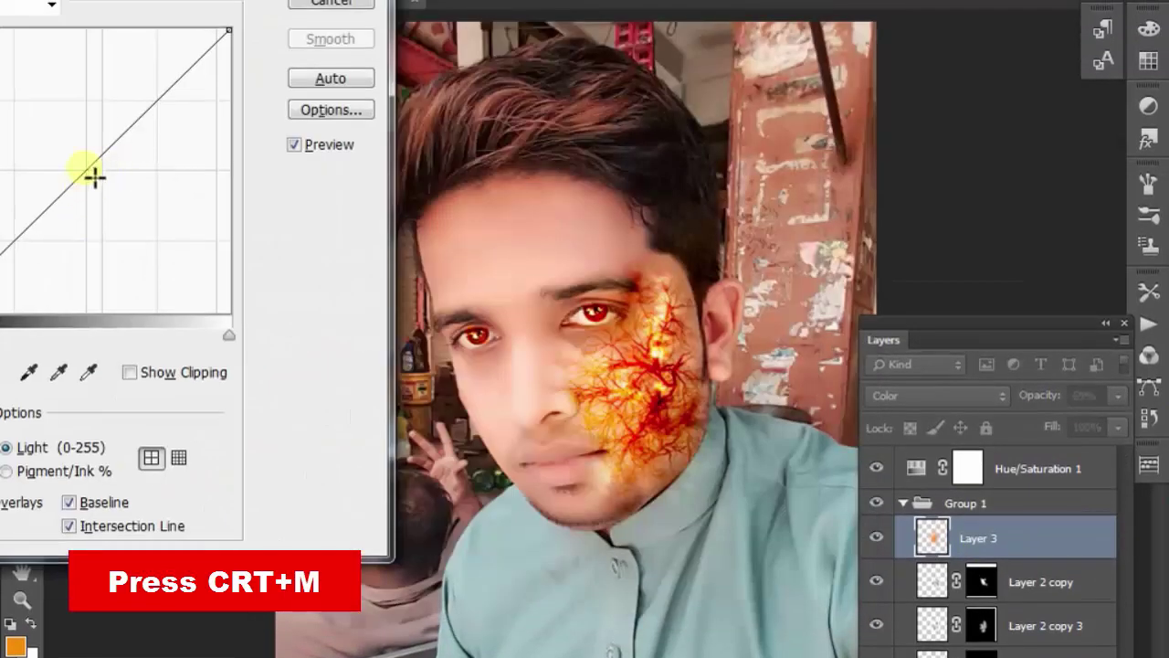
pyautogui.moveTo(95, 177); pyautogui.dragTo(66, 157)
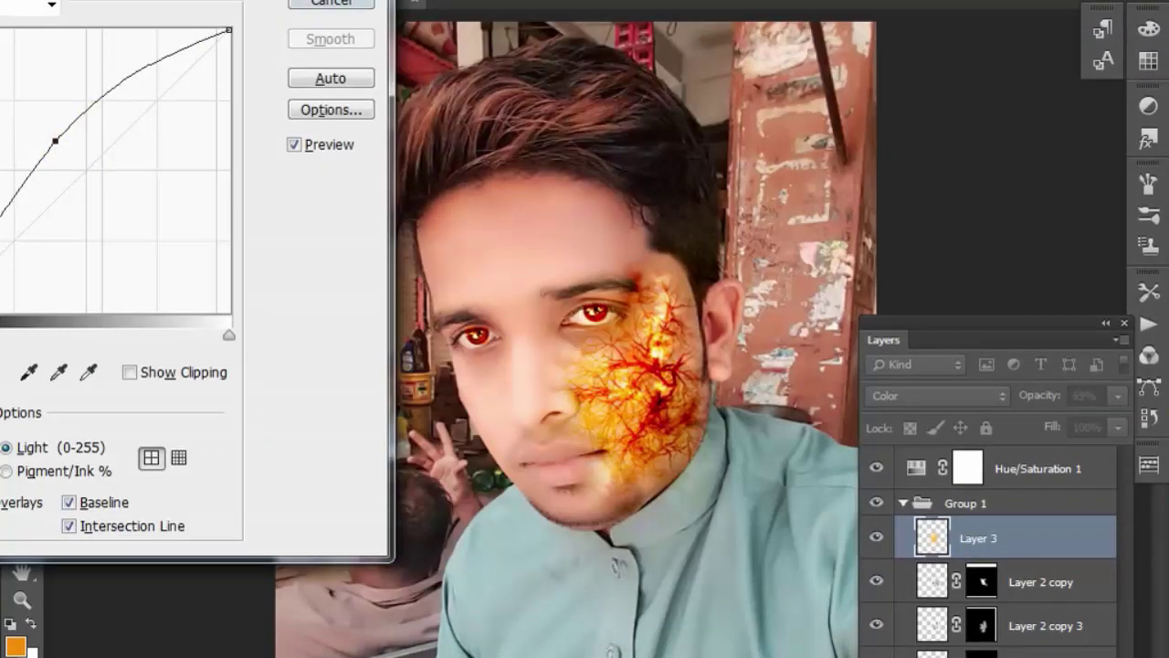
pyautogui.press('Return')
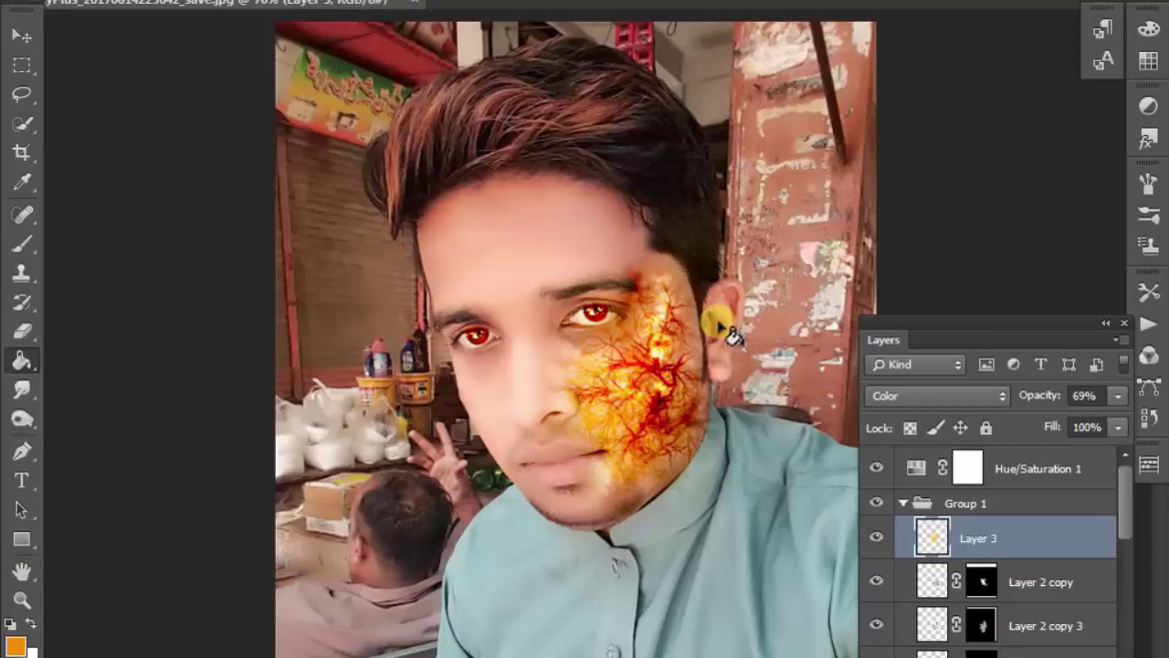
pyautogui.hotkey('ctrl', '+')
pyautogui.hotkey('ctrl', '+')
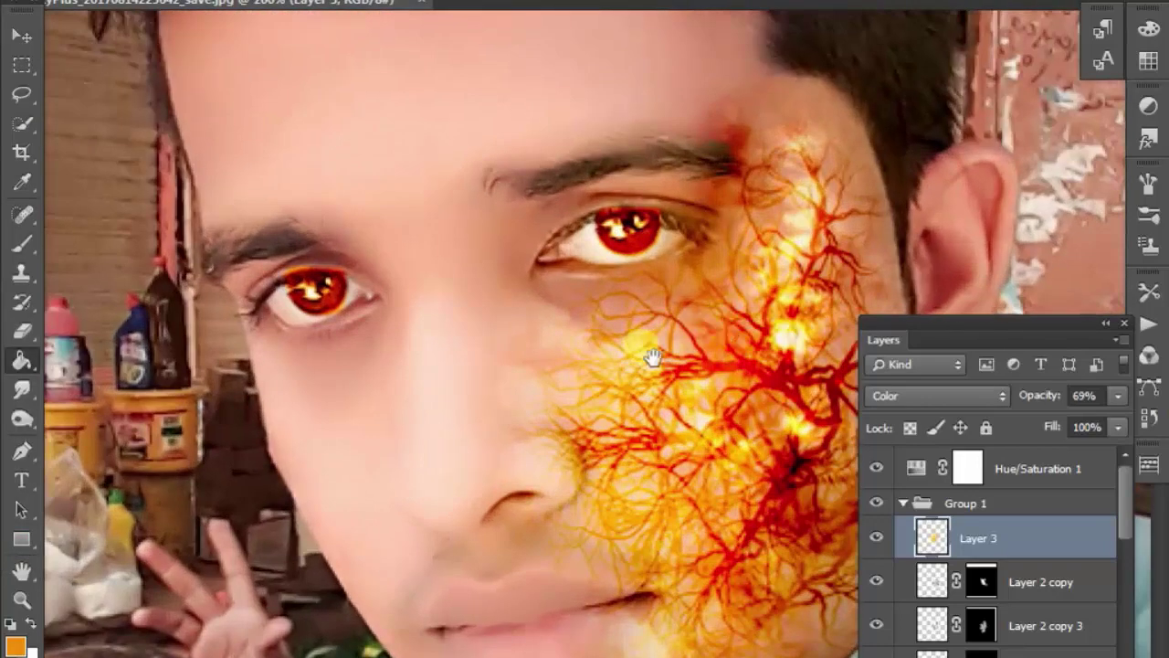
pyautogui.scroll(-5, 995, 549)
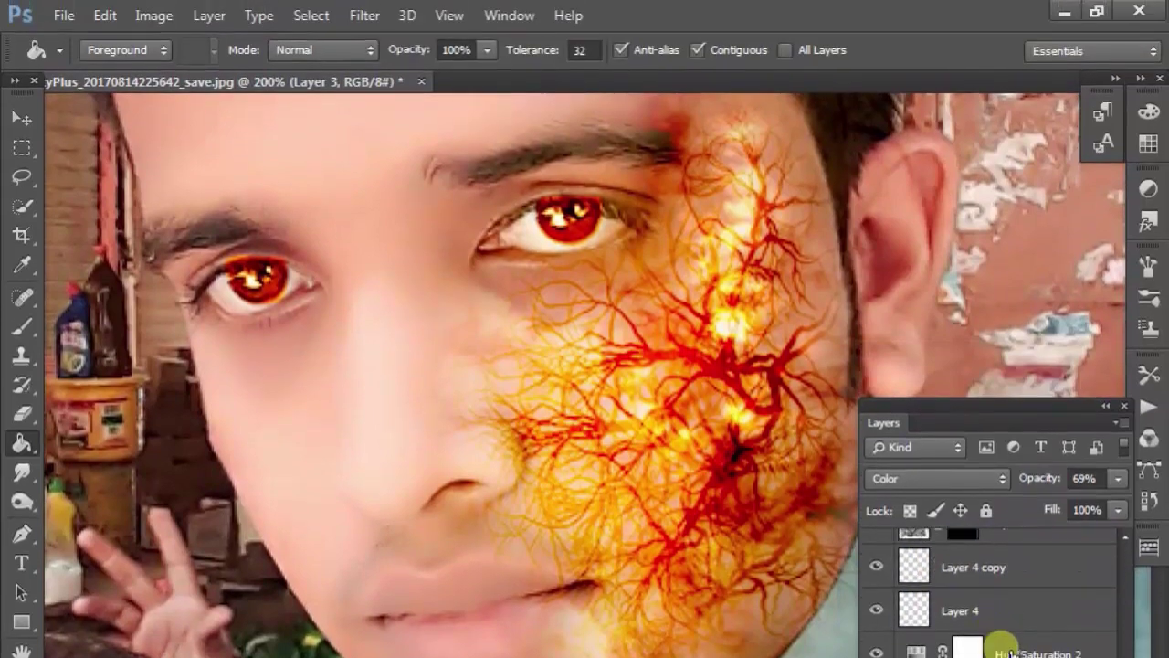
# Erase the red glow spilling past both irises on Layer 4 copy
pyautogui.click(999, 560)
pyautogui.press('e')
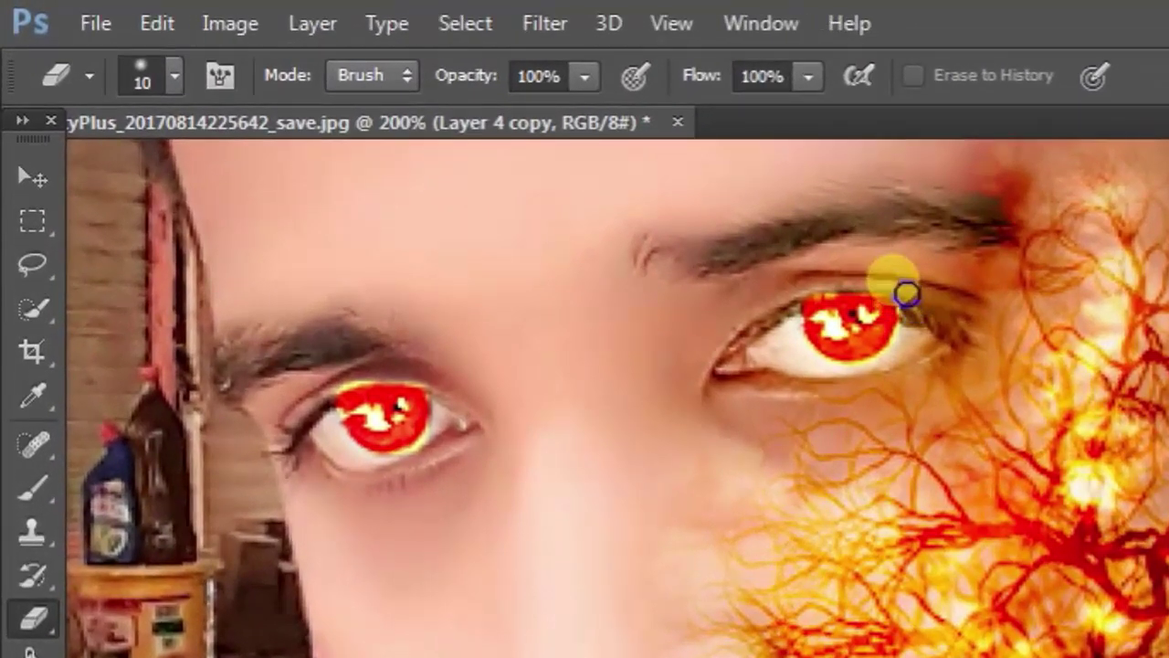
pyautogui.moveTo(906, 292); pyautogui.dragTo(803, 324)
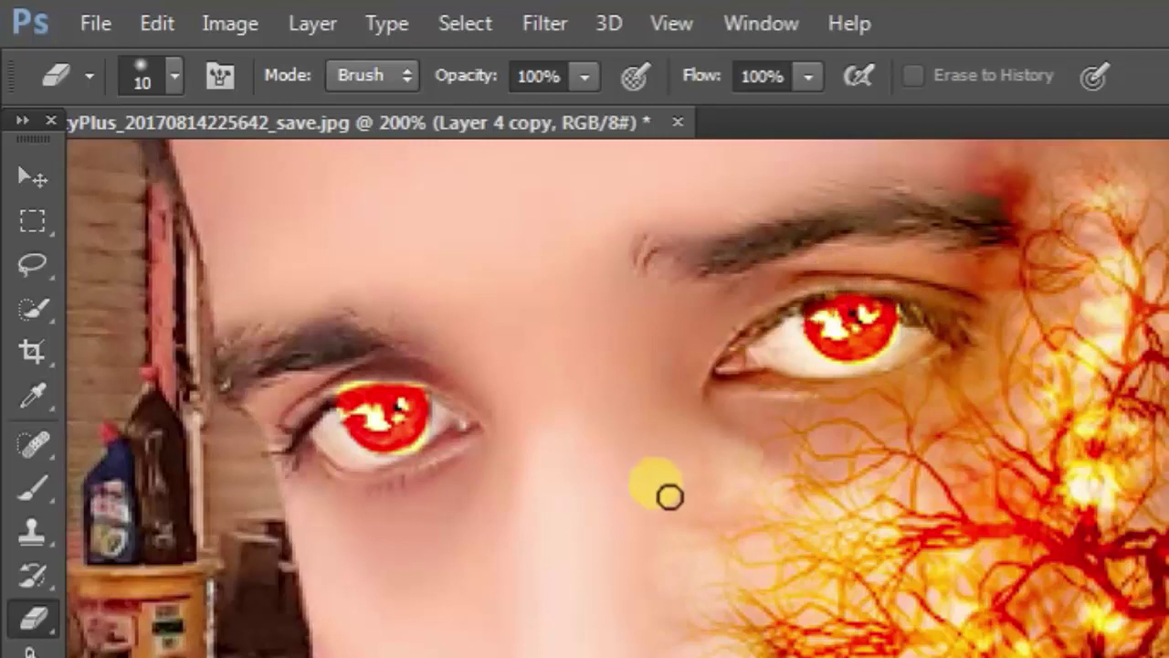
pyautogui.moveTo(405, 361)
pyautogui.mouseDown()
pyautogui.moveTo(335, 412)
pyautogui.moveTo(373, 396)
pyautogui.moveTo(449, 396)
pyautogui.moveTo(384, 402)
pyautogui.mouseUp()
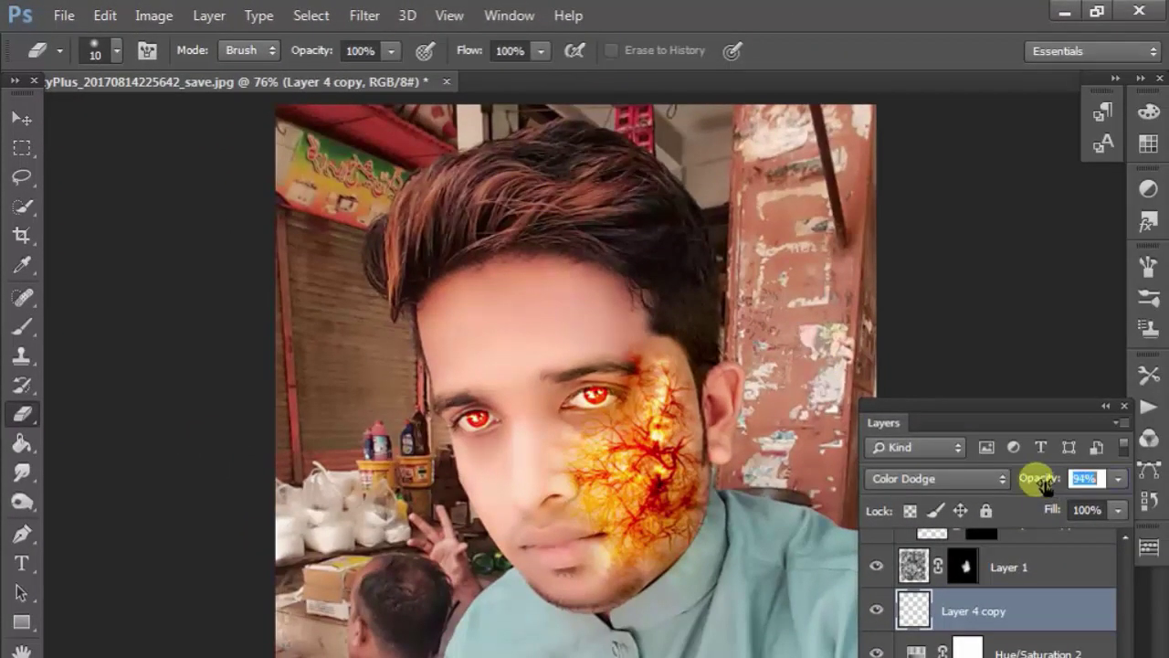
# Lower Layer 4 copy to 71% opacity and darken it with a Curves pull-down
pyautogui.moveTo(1048, 489); pyautogui.dragTo(1037, 488)
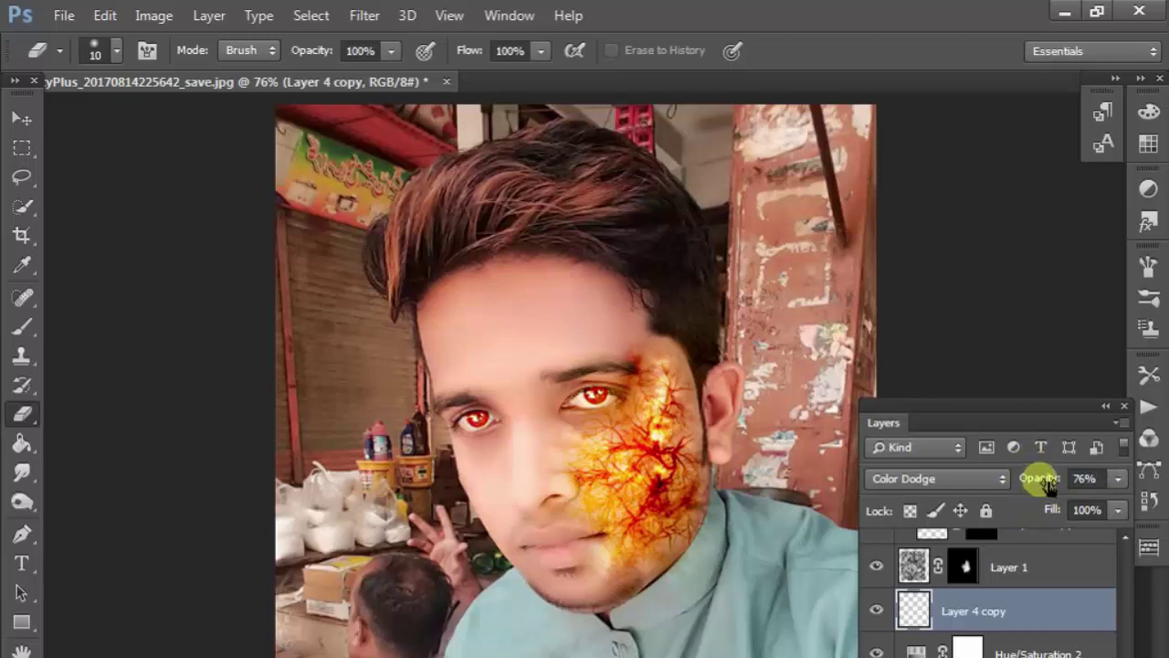
pyautogui.moveTo(1048, 484); pyautogui.dragTo(1044, 484)
pyautogui.hotkey('ctrl', 'm')
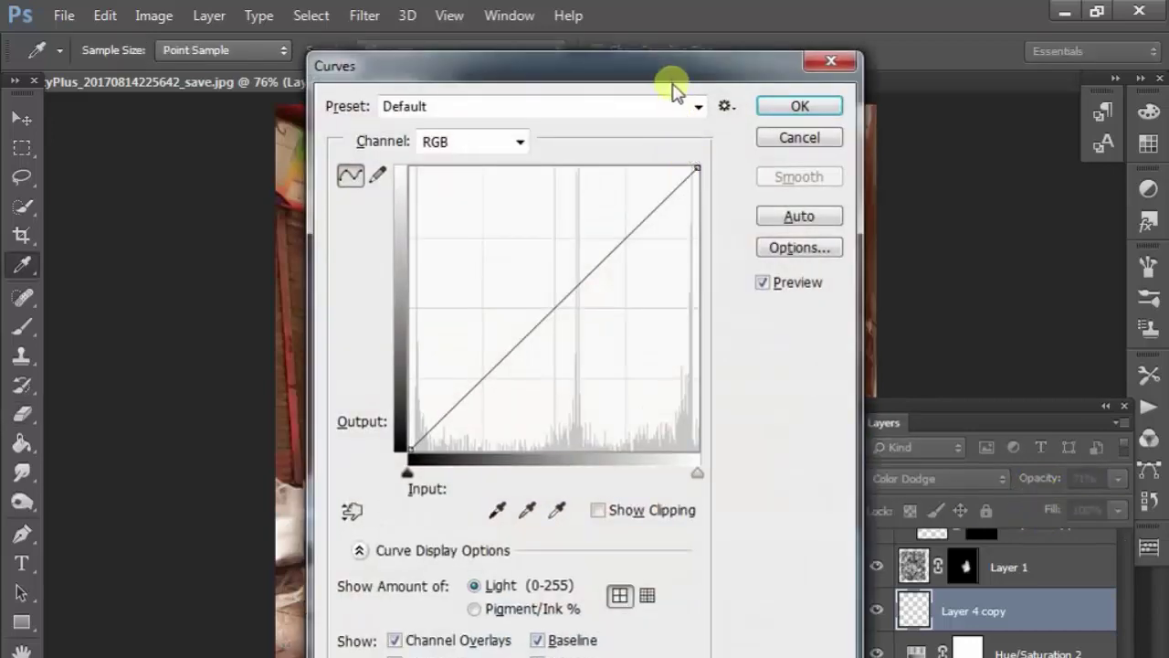
pyautogui.moveTo(674, 57); pyautogui.dragTo(268, 50)
pyautogui.moveTo(149, 311); pyautogui.dragTo(206, 327)
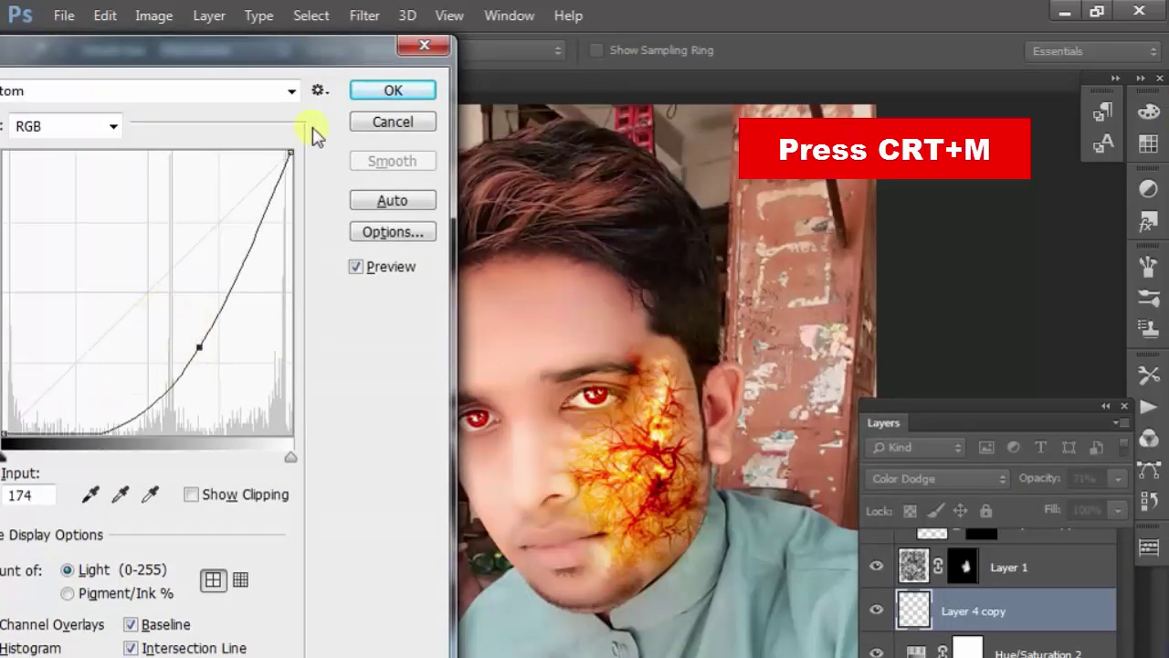
pyautogui.click(370, 91)
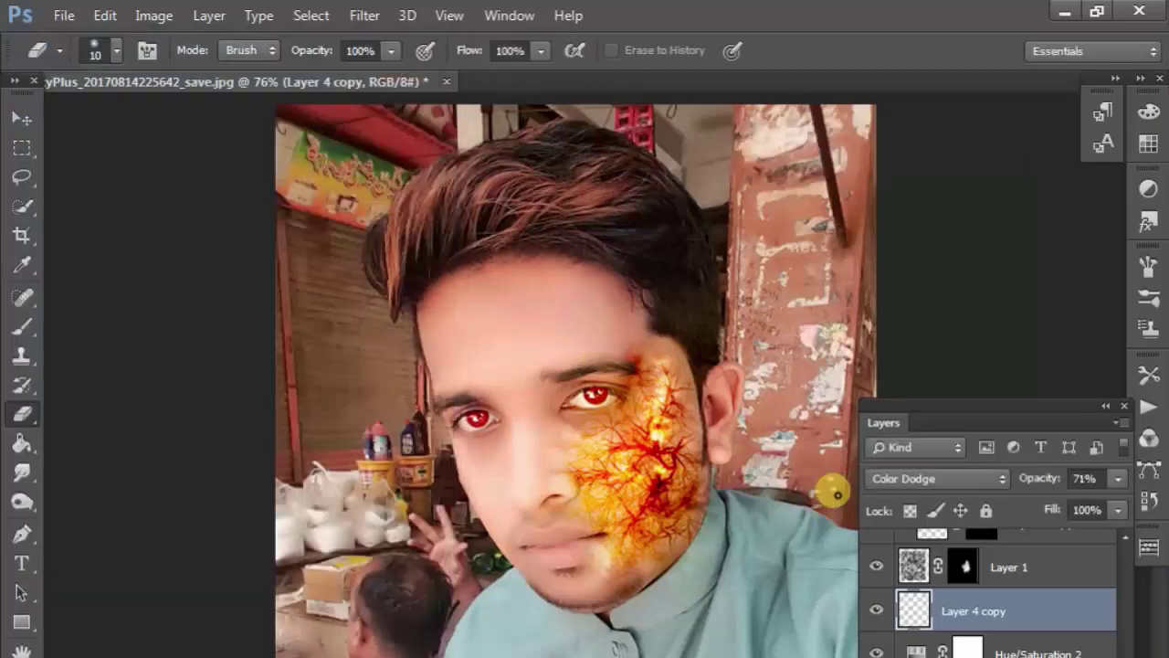
# Add a Color Balance layer above Hue/Saturation 1 with Midtones Cyan-Red +24
pyautogui.scroll(-3, 968, 602)
pyautogui.scroll(-3, 973, 577)
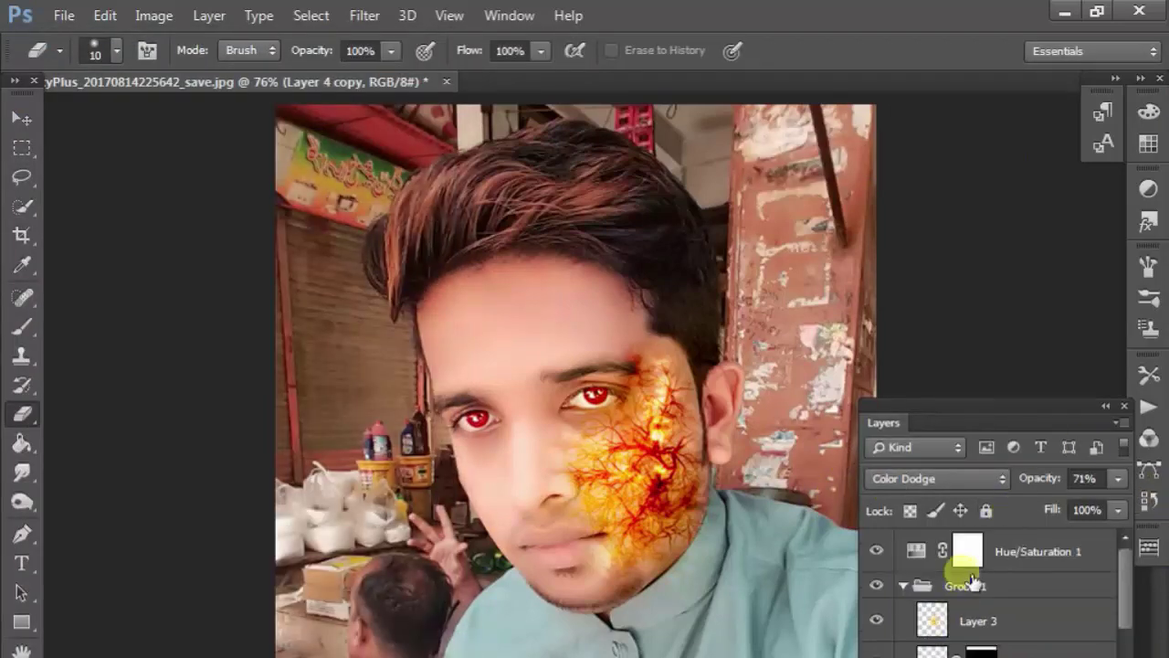
pyautogui.click(995, 552)
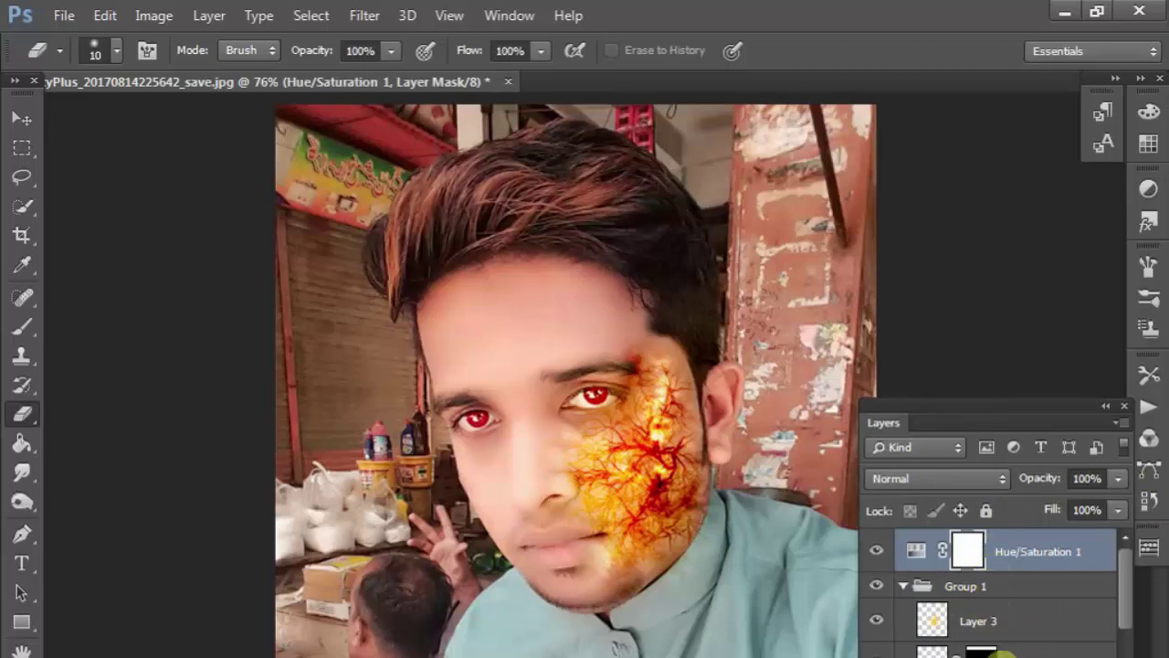
pyautogui.click(1002, 630)
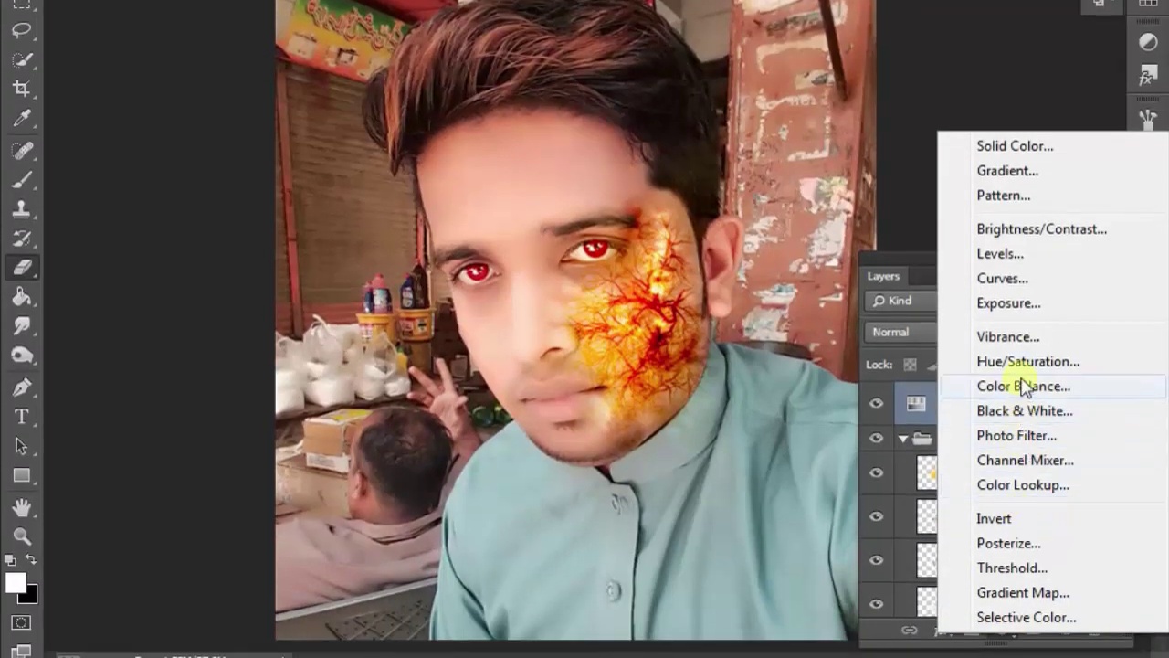
pyautogui.click(1023, 383)
pyautogui.moveTo(127, 190); pyautogui.dragTo(148, 182)
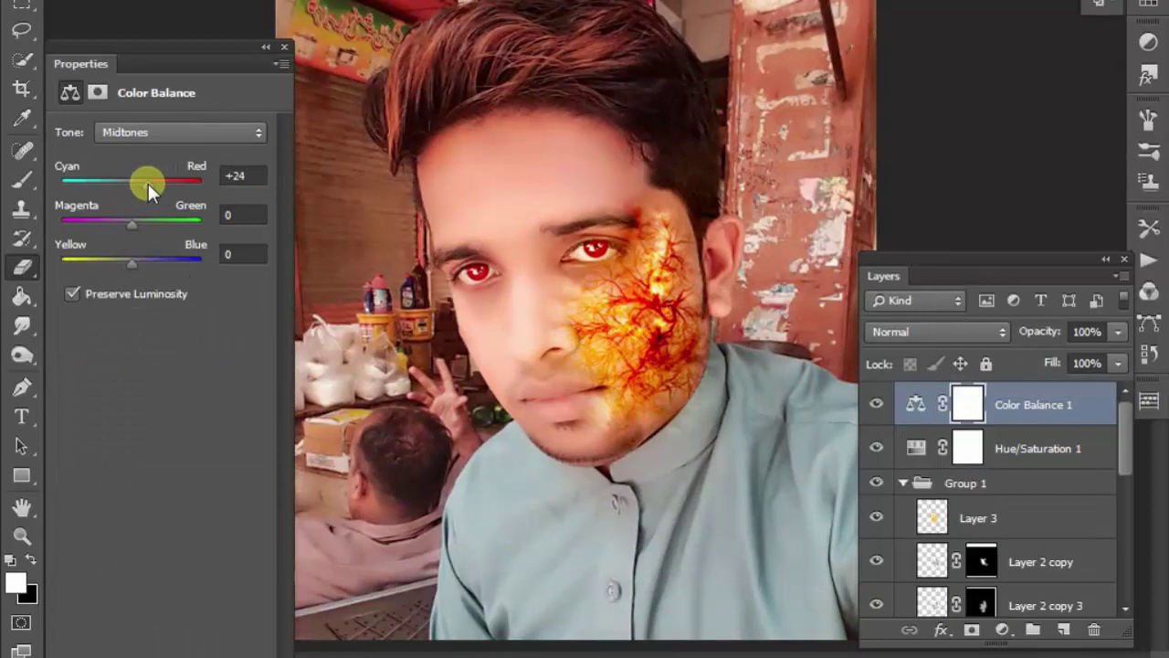
pyautogui.click(284, 46)
# Toggle Color Balance 1 to compare and scroll through the Layers panel
pyautogui.click(890, 407)
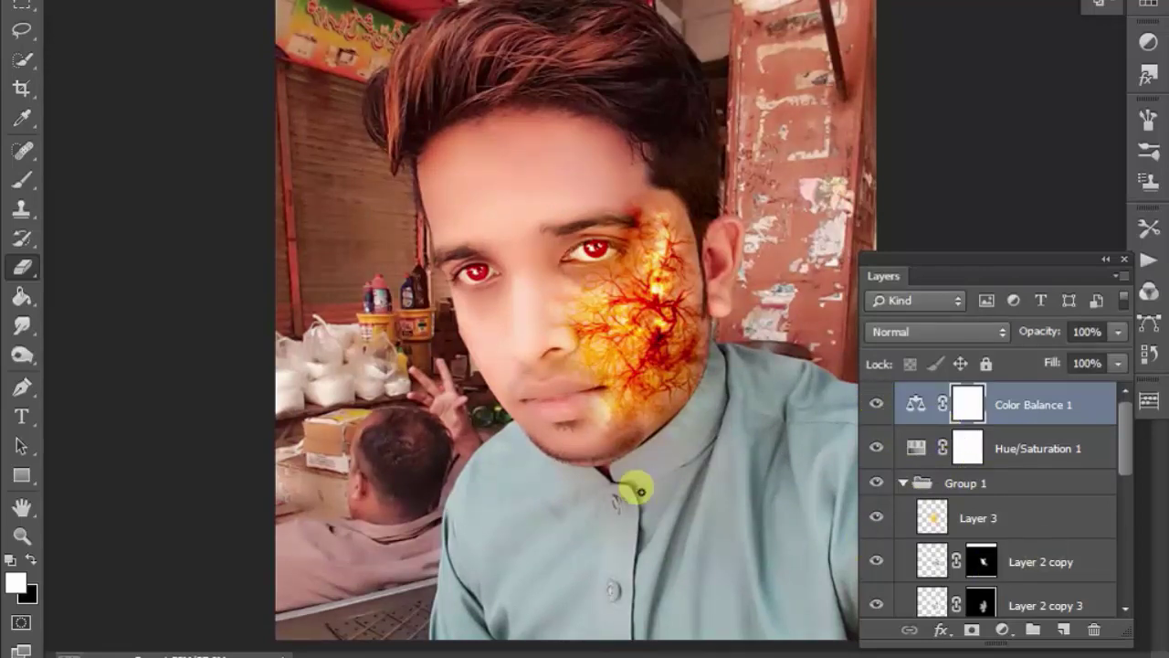
pyautogui.scroll(3, 484, 404)
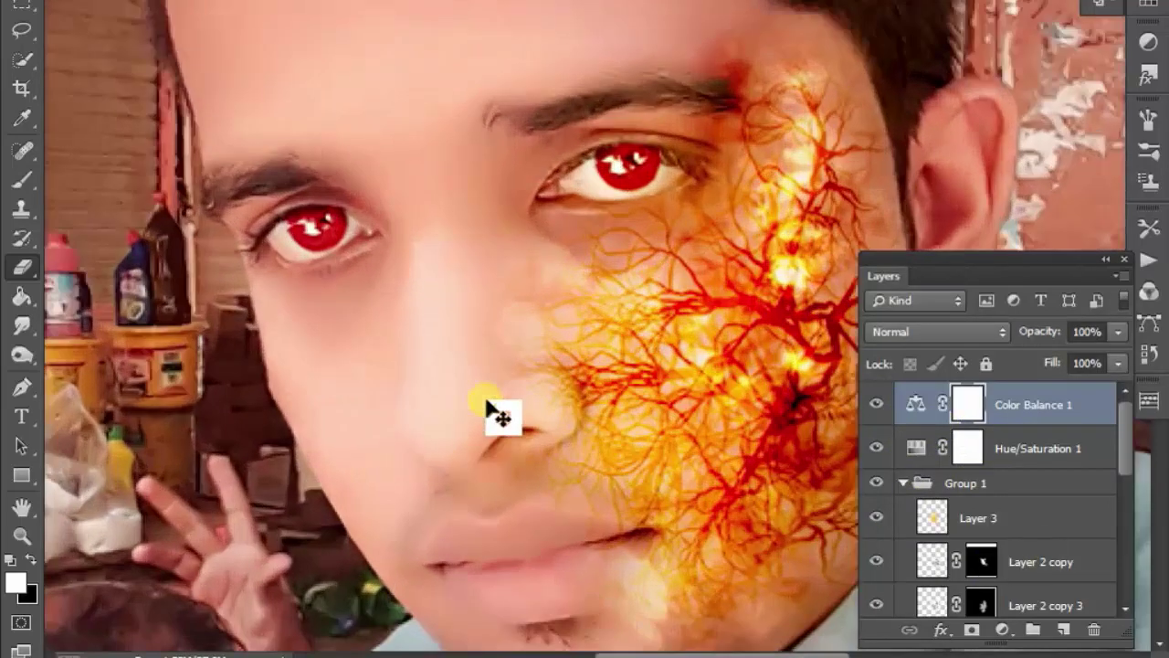
pyautogui.scroll(-2, 484, 425)
pyautogui.scroll(-1, 430, 437)
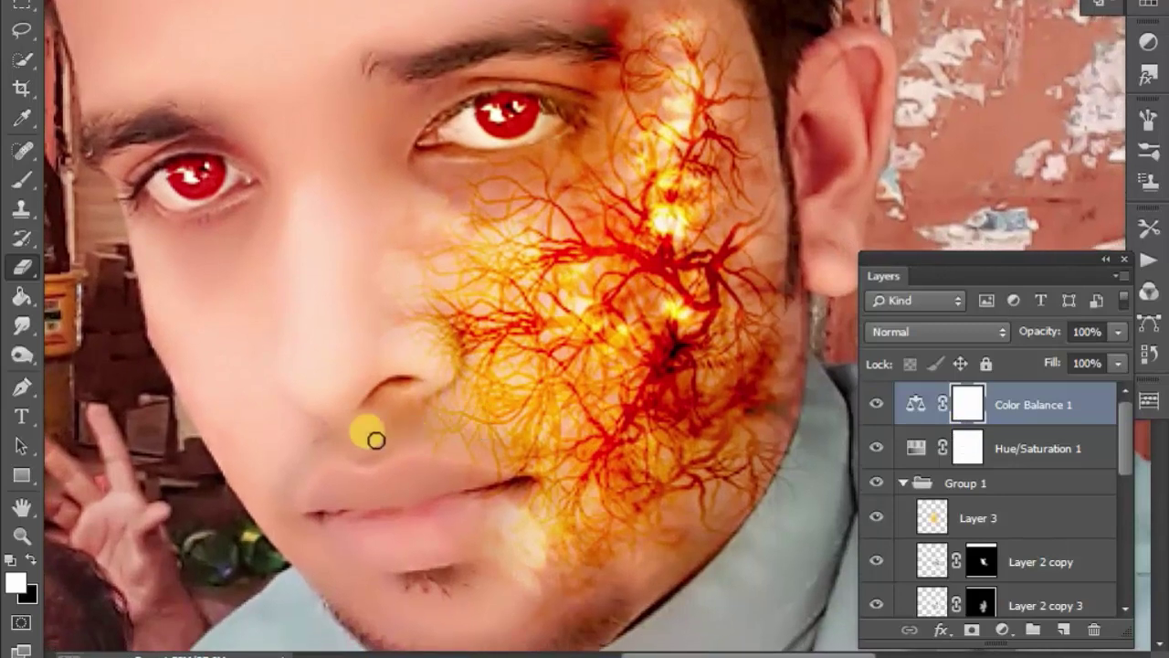
pyautogui.scroll(-1, 368, 434)
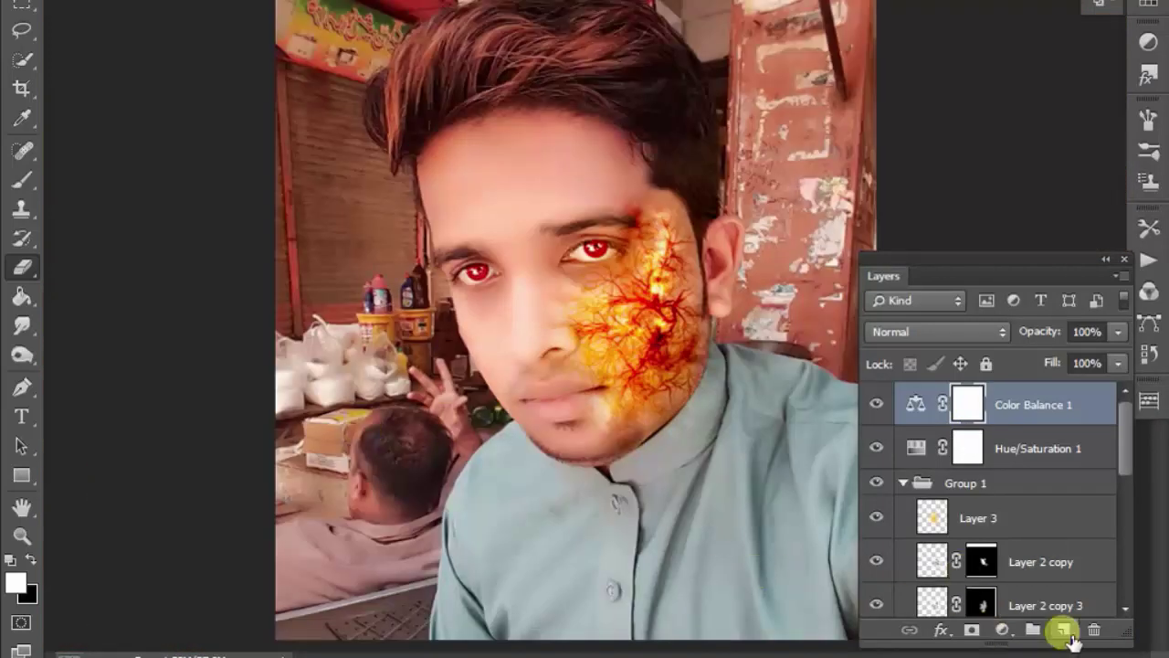
# Add a new top layer and fill it solid black with the Paint Bucket
pyautogui.click(1064, 630)
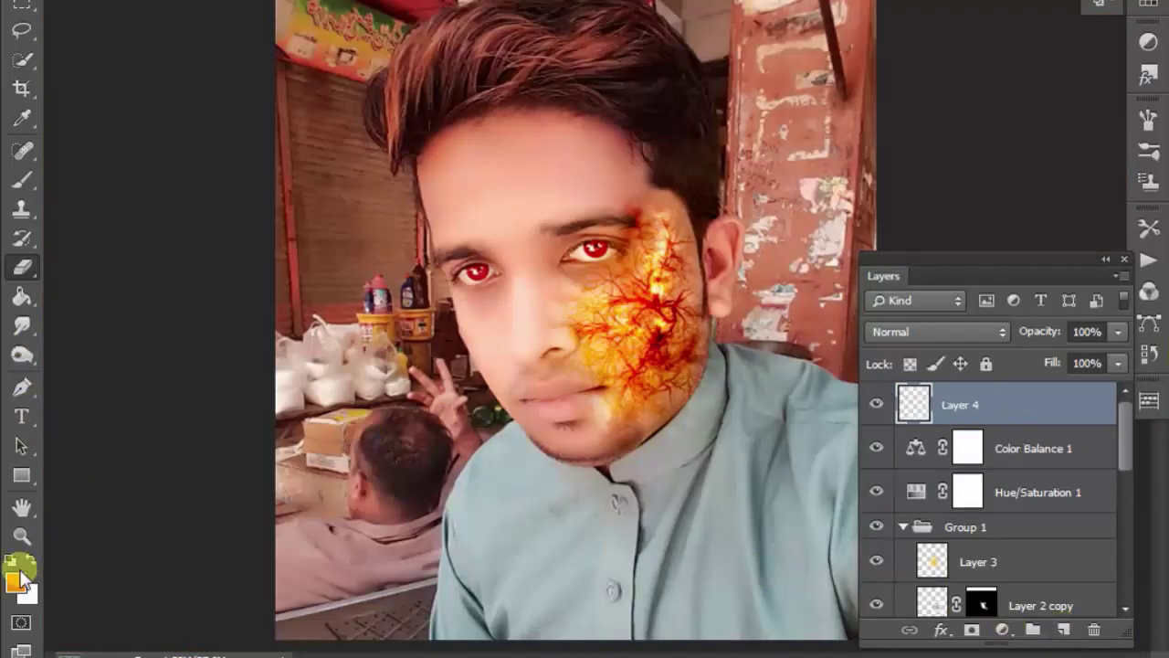
pyautogui.click(23, 296)
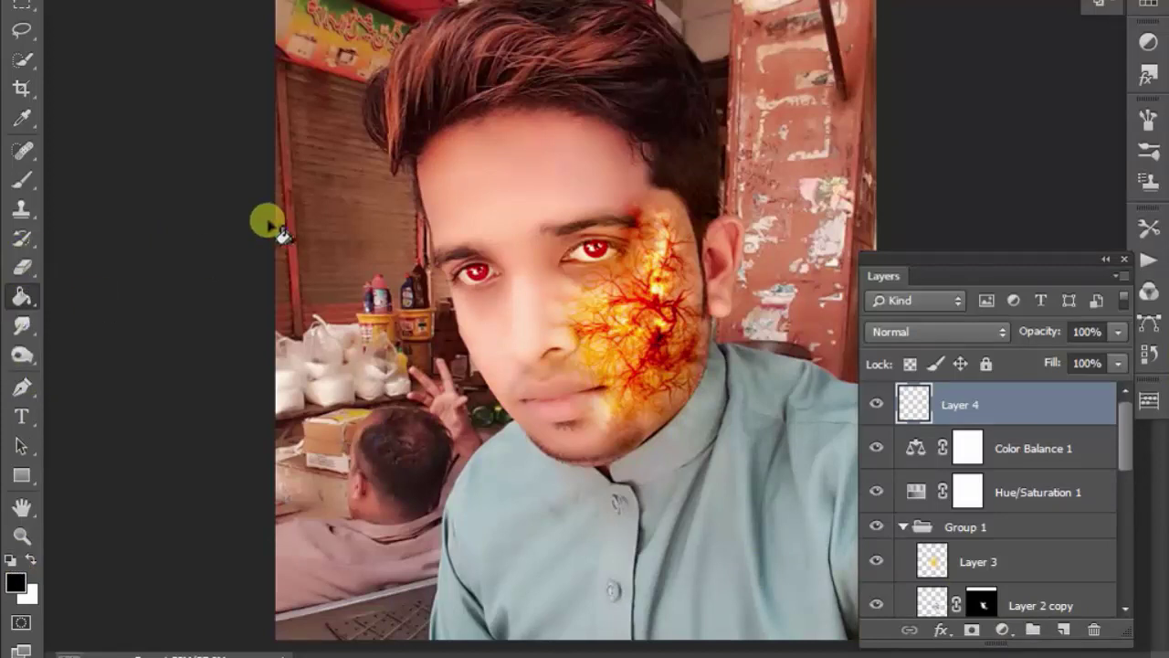
pyautogui.click(311, 241)
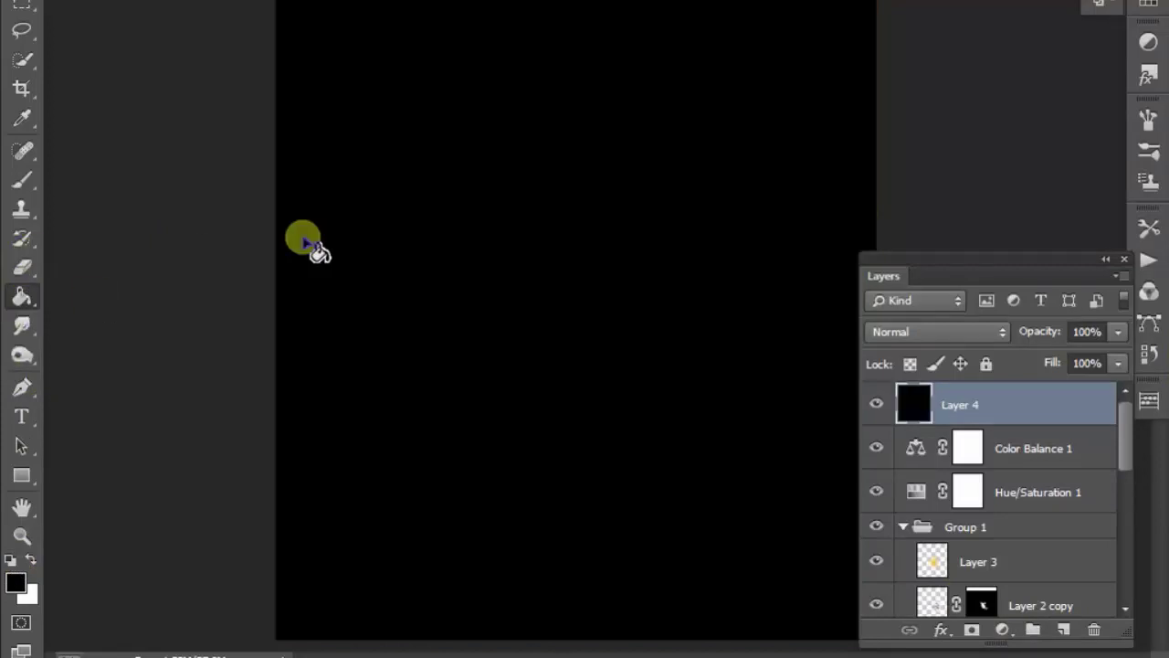
pyautogui.click(22, 267)
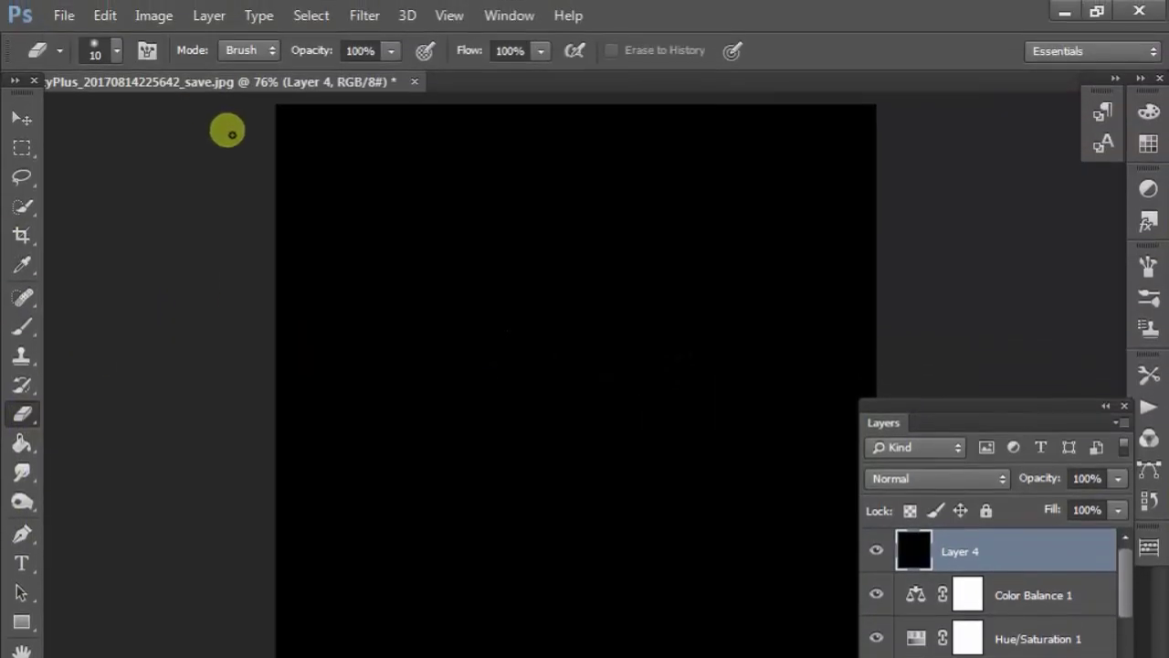
# Erase the black at 66% opacity over the face, hair and forehead
pyautogui.press(']')
pyautogui.press(']')
pyautogui.press(']')
pyautogui.press(']')
pyautogui.press(']')
pyautogui.press(']')
pyautogui.press(']')
pyautogui.press(']')
pyautogui.press(']')
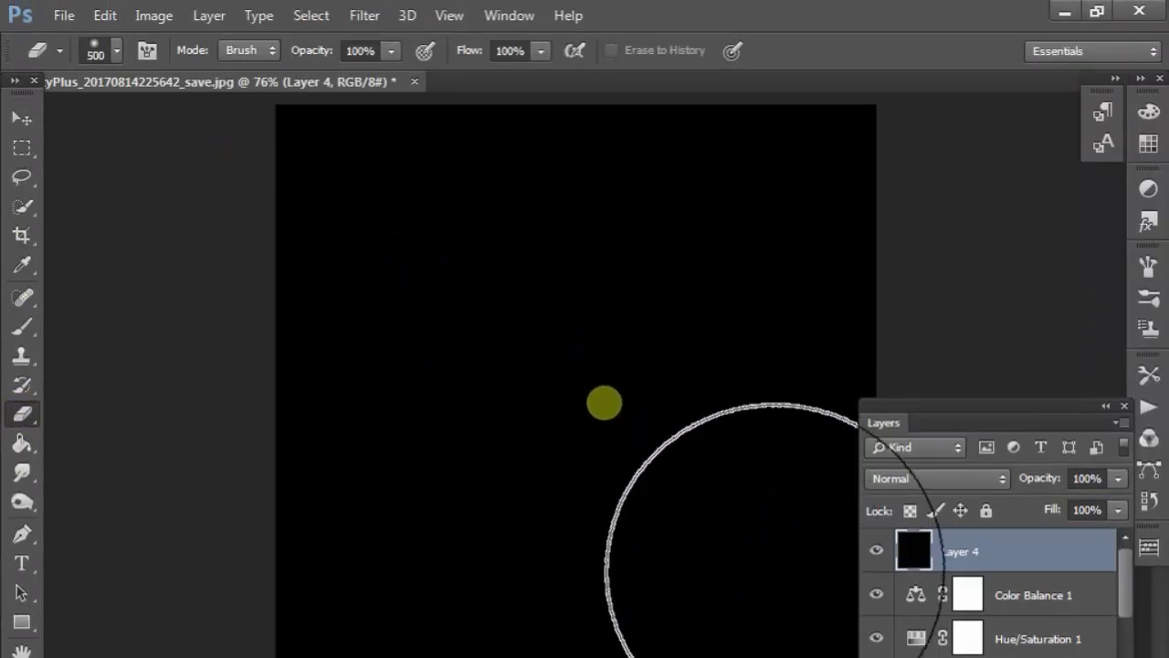
pyautogui.click(391, 51)
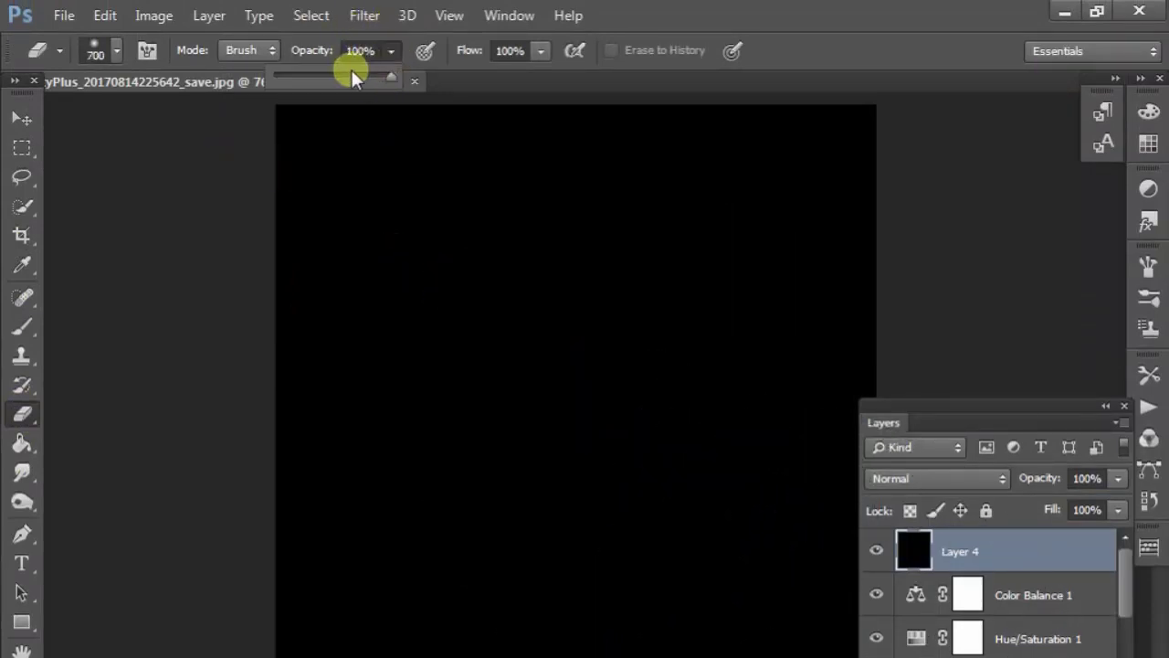
pyautogui.click(353, 73)
pyautogui.click(576, 447)
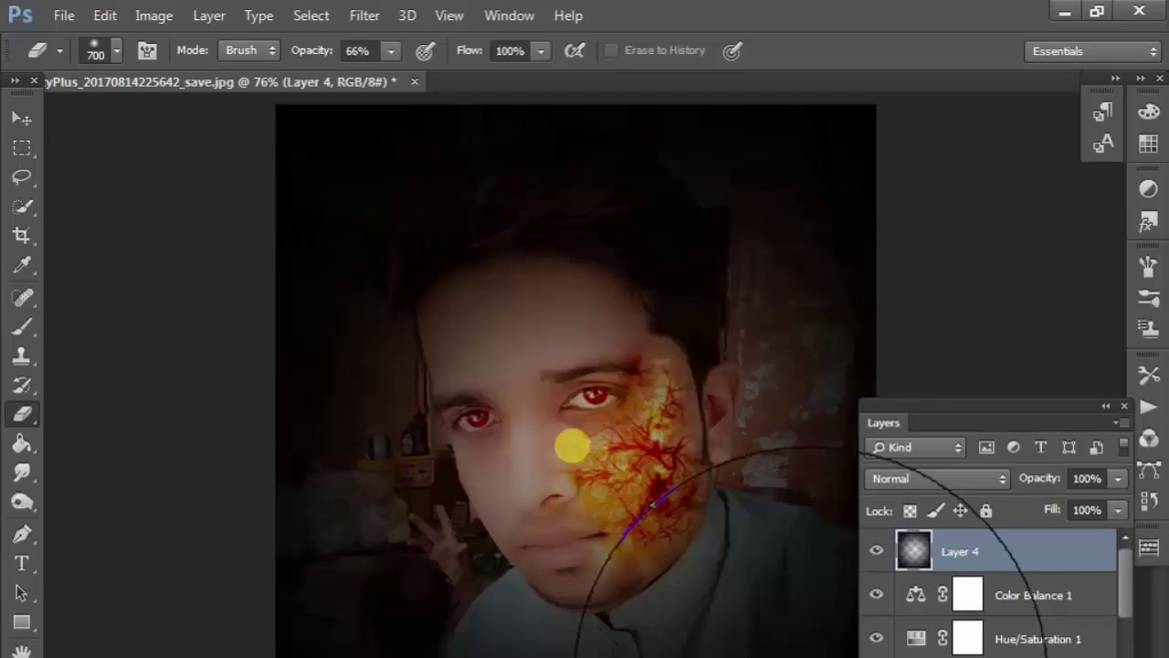
pyautogui.moveTo(572, 503); pyautogui.dragTo(580, 525)
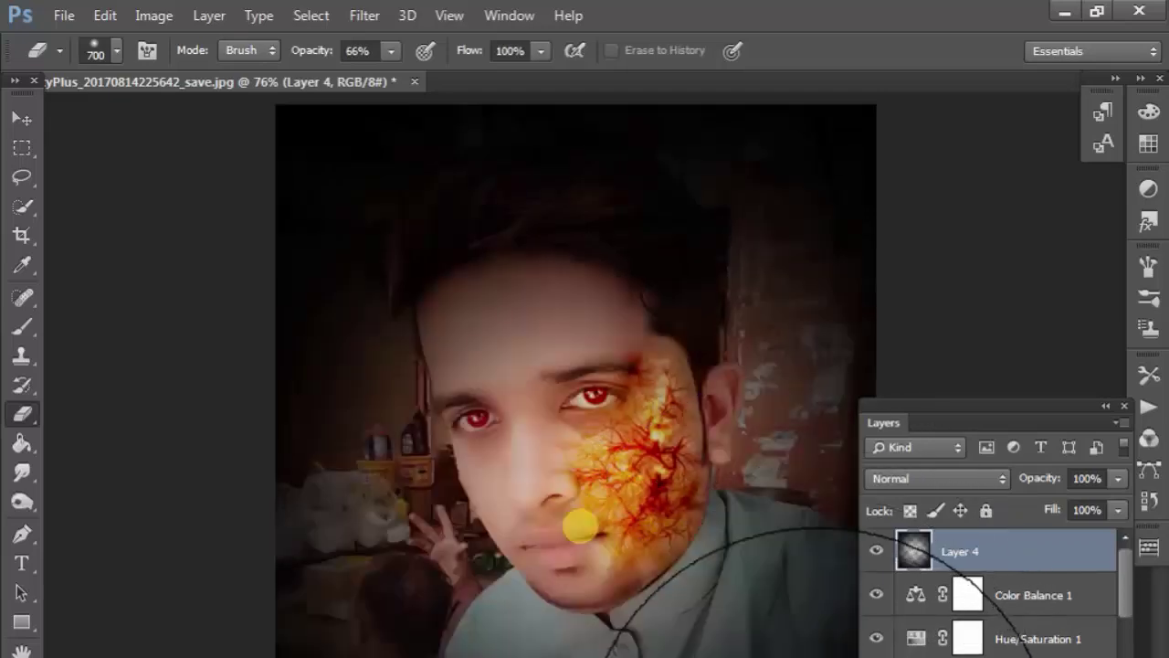
pyautogui.press('[')
pyautogui.press('[')
pyautogui.press('[')
pyautogui.press('[')
pyautogui.press('[')
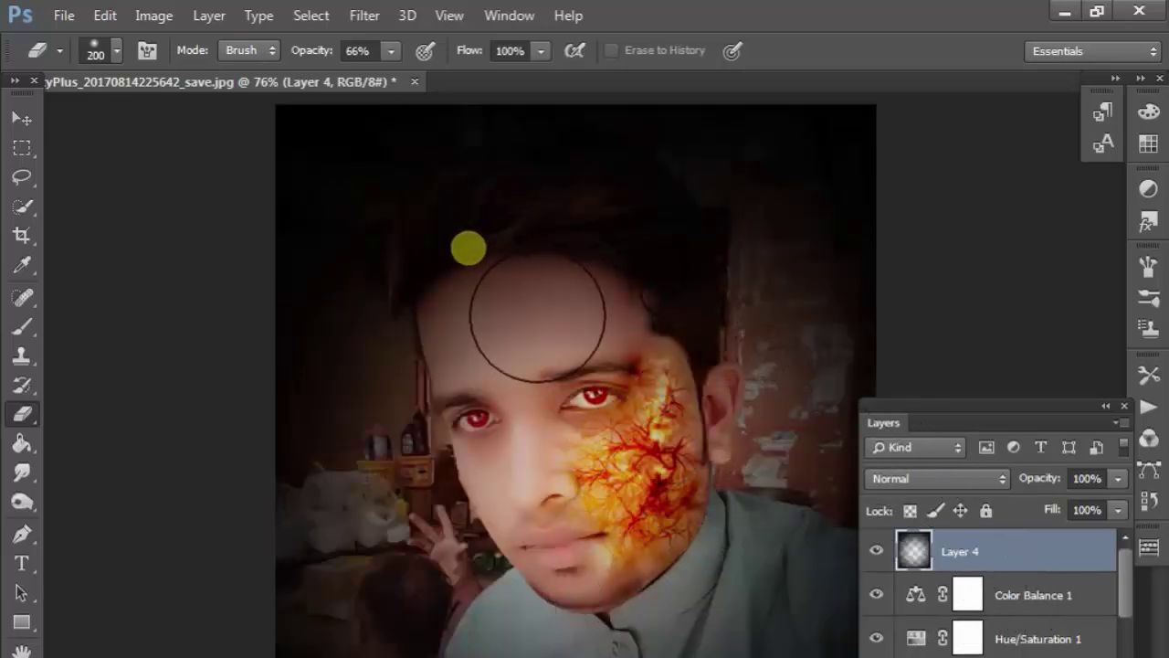
pyautogui.moveTo(537, 315); pyautogui.dragTo(715, 364)
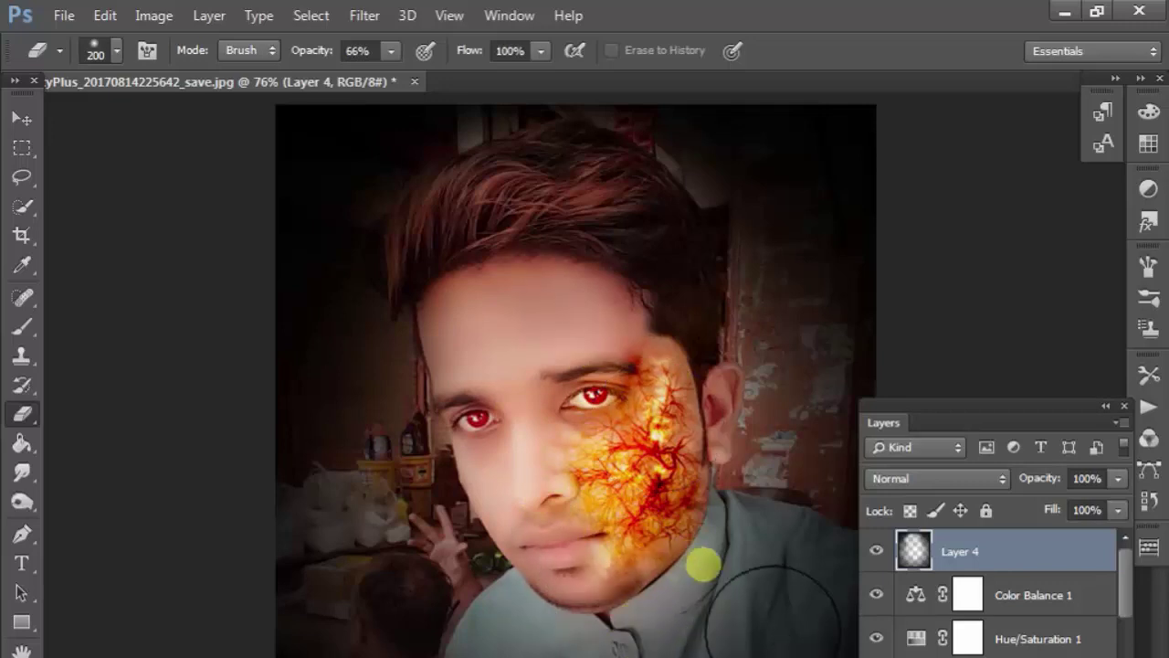
# Erase more black at 42% then 27% opacity around the top, and compare
pyautogui.press(']')
pyautogui.press(']')
pyautogui.press(']')
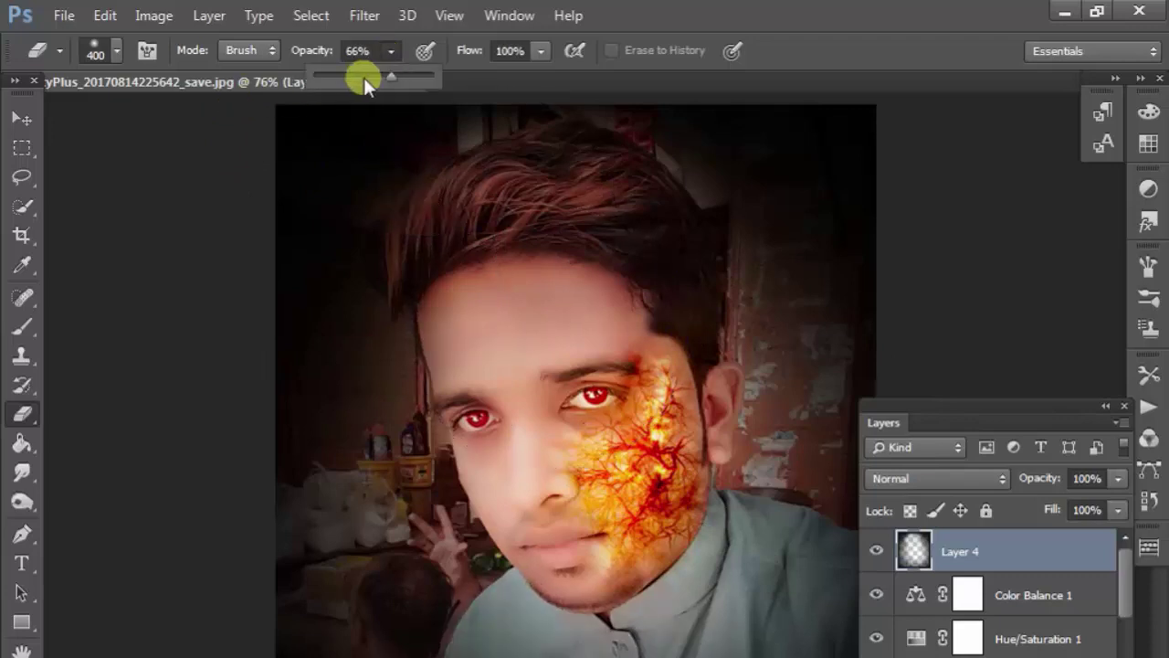
pyautogui.click(364, 76)
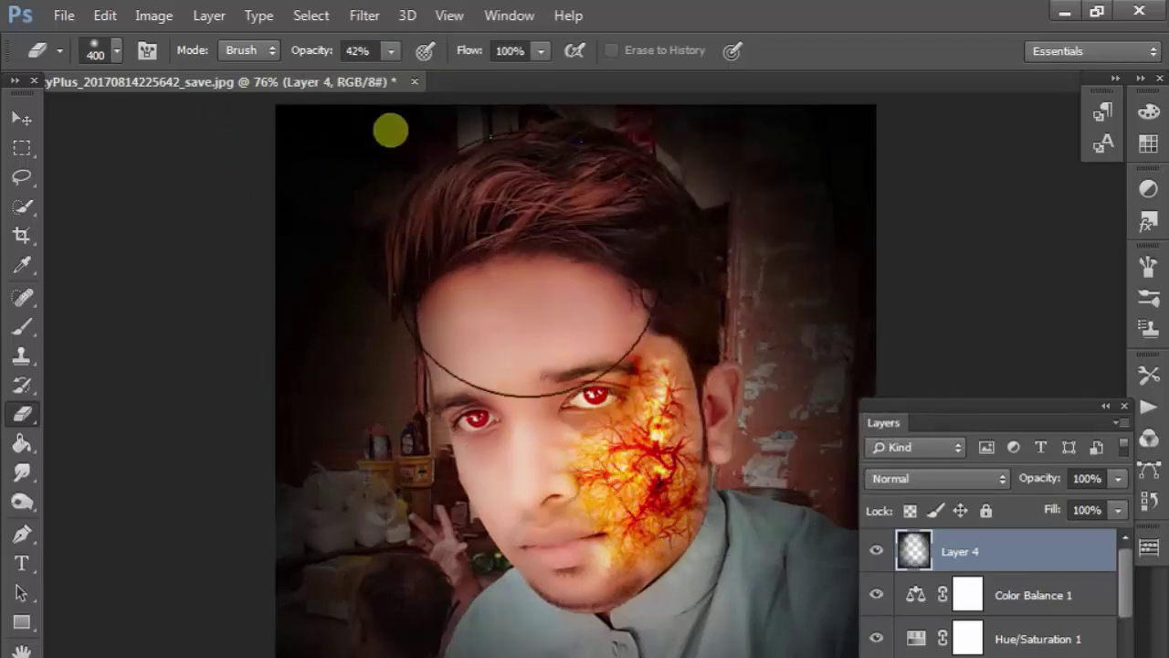
pyautogui.moveTo(449, 151); pyautogui.dragTo(613, 170)
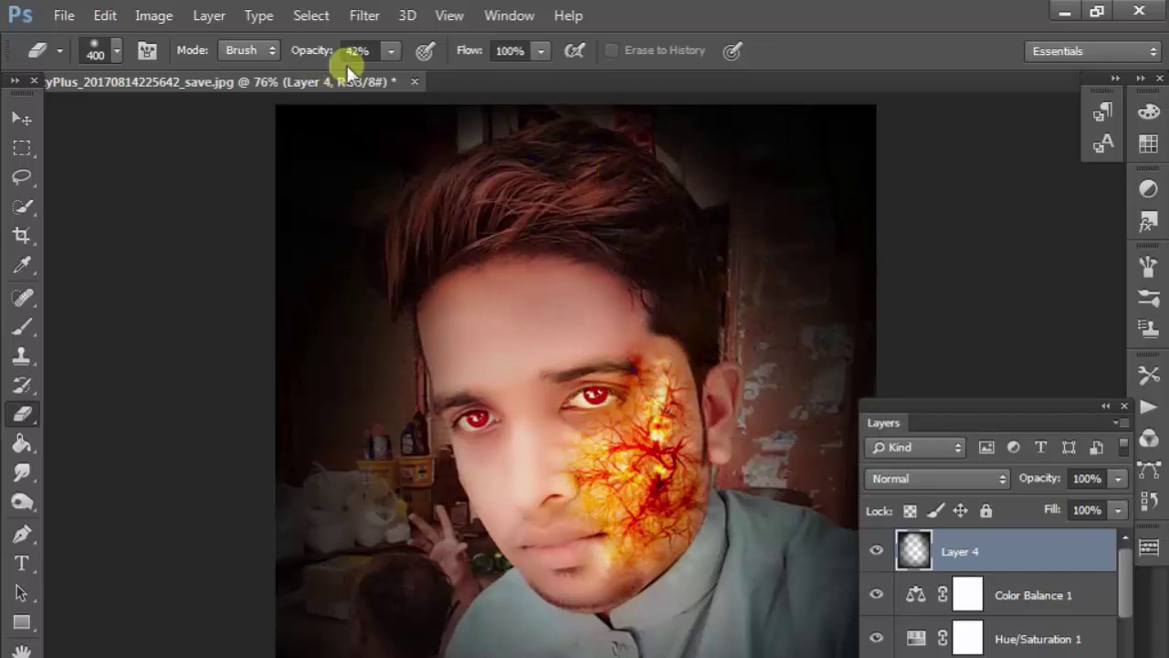
pyautogui.click(375, 77)
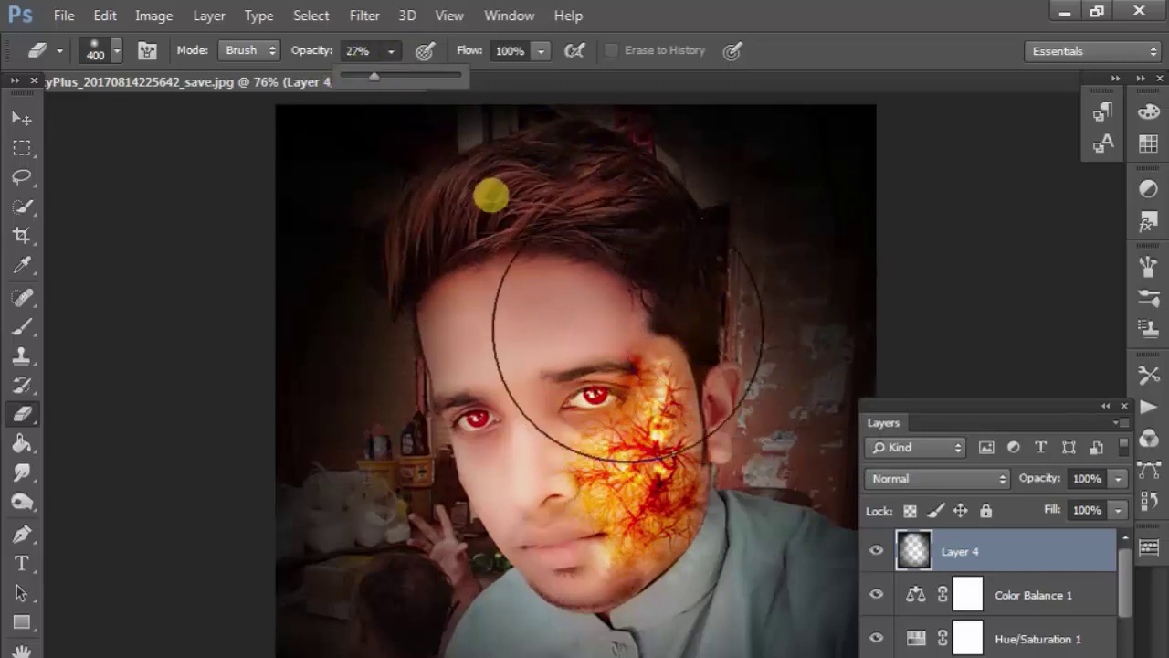
pyautogui.click(391, 50)
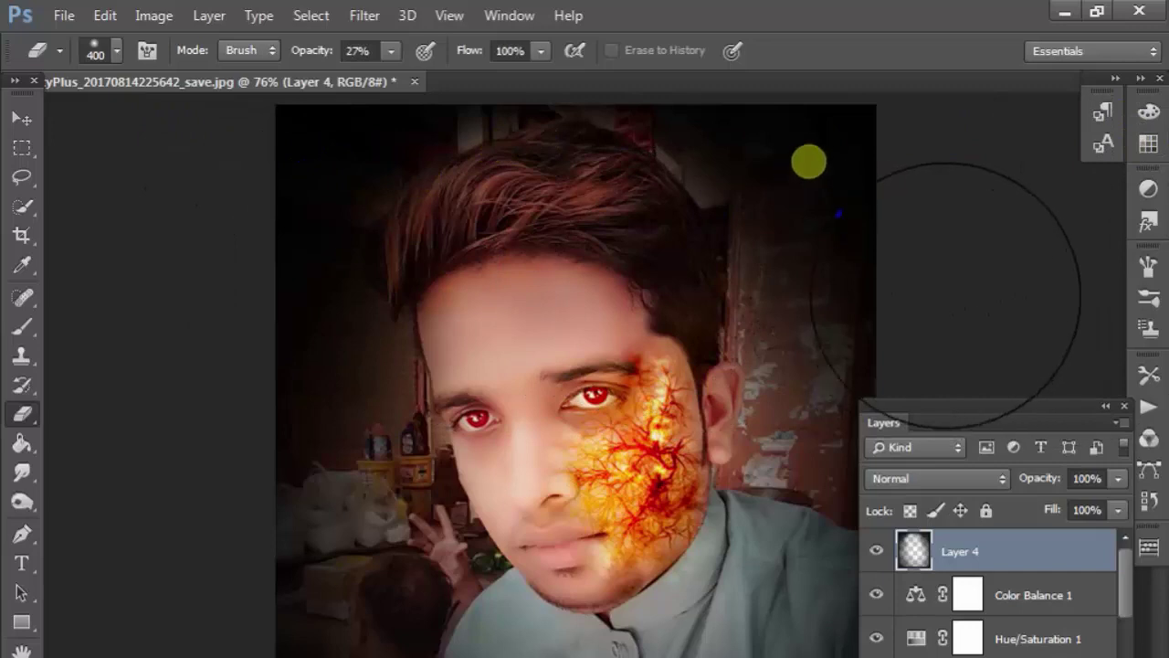
pyautogui.moveTo(808, 161); pyautogui.dragTo(704, 130)
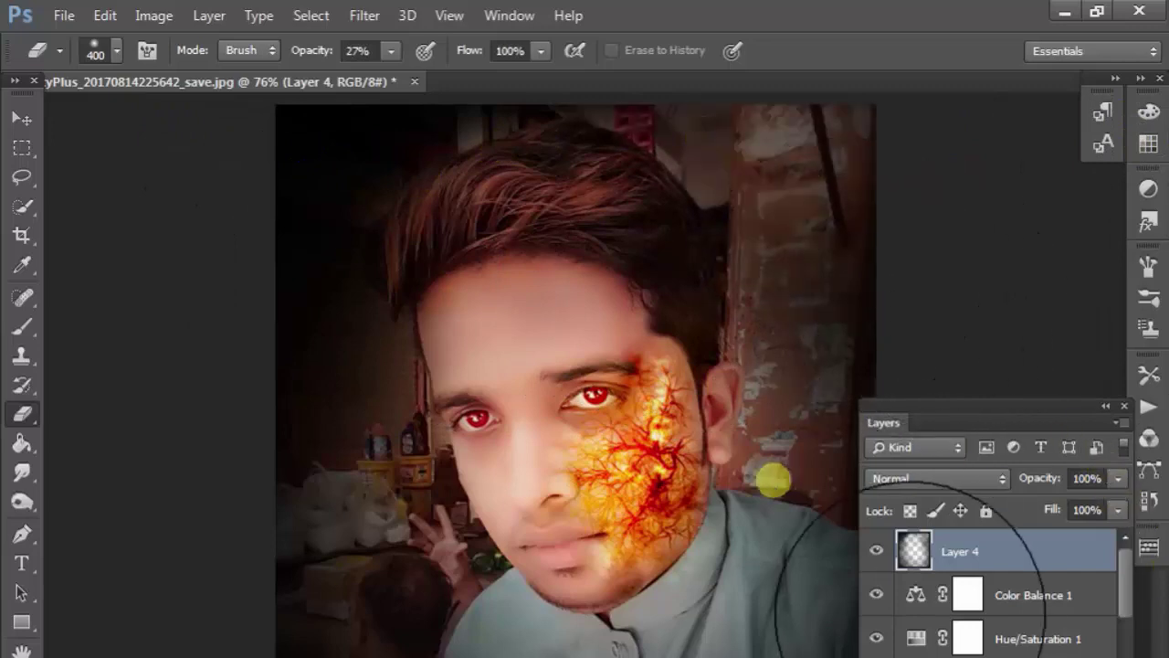
pyautogui.click(876, 550)
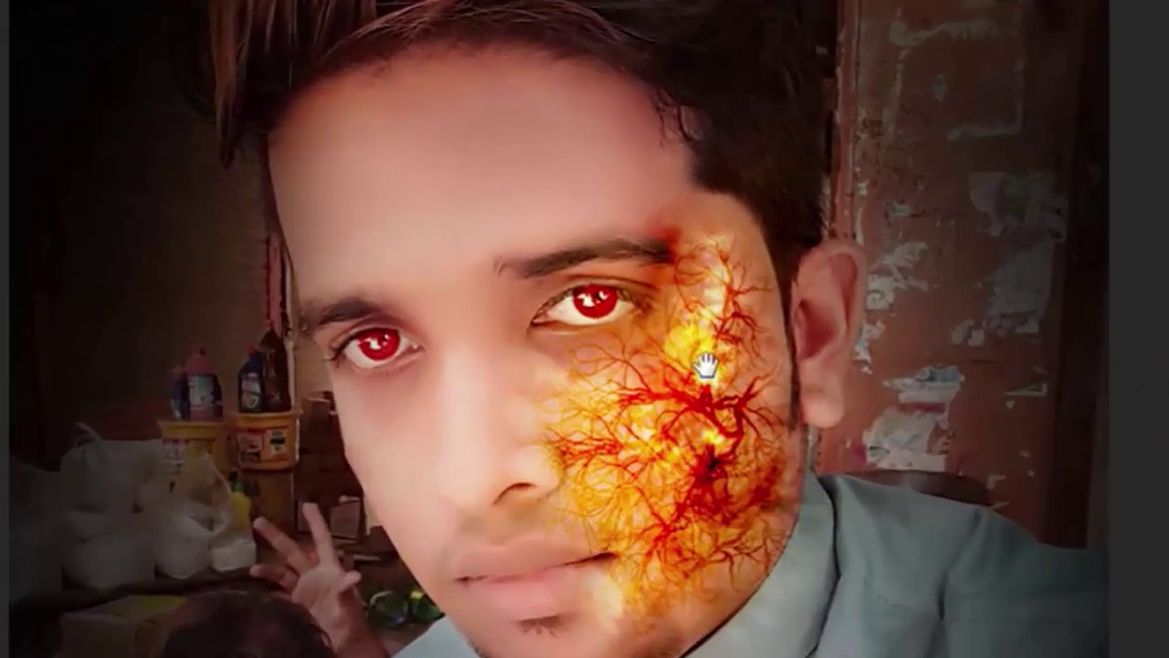
# Pan the close-up of the face, then start typing a closing note in Notepad
pyautogui.moveTo(706, 367); pyautogui.dragTo(700, 417)
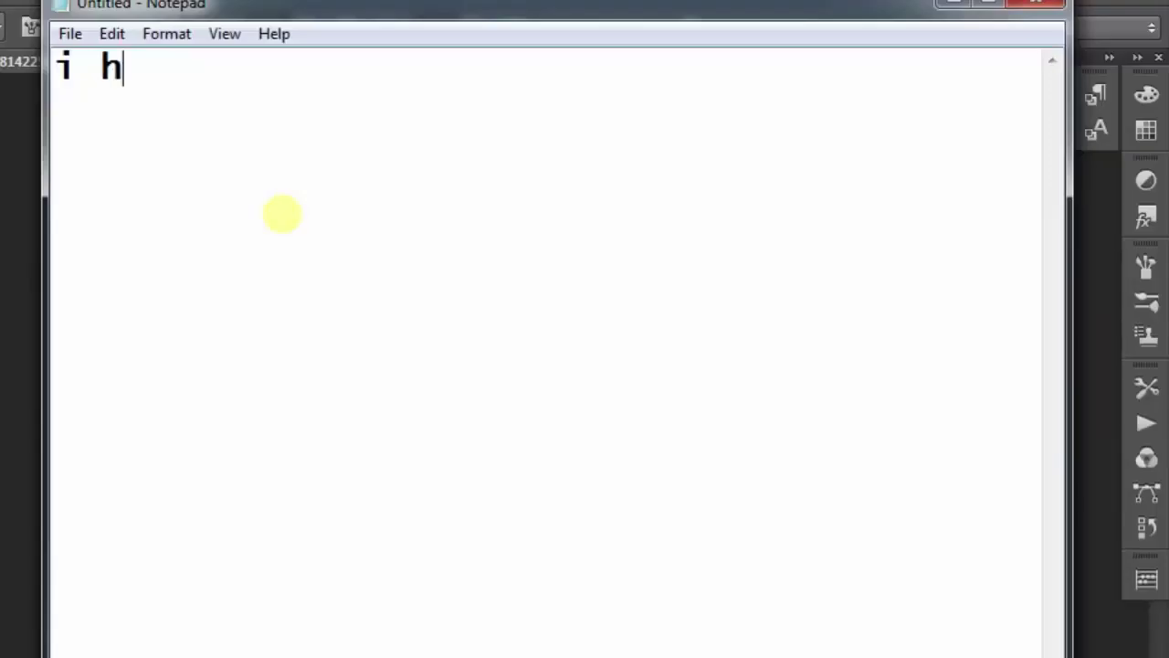
pyautogui.write('ope u will enjoy this video')
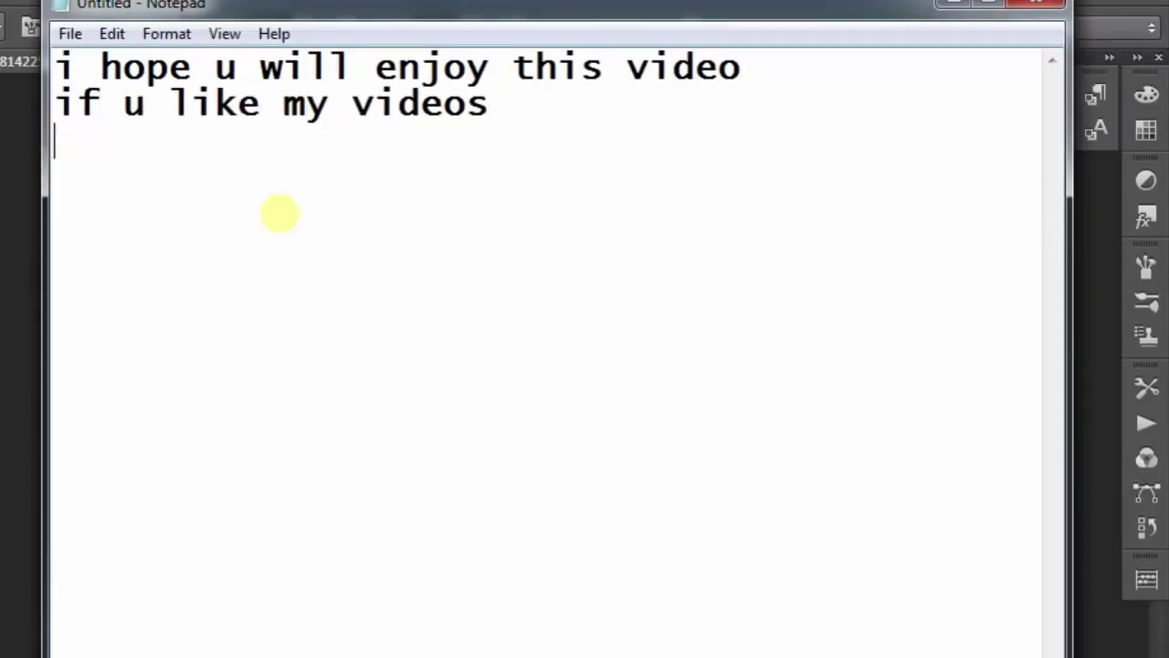
pyautogui.write(' channel for')
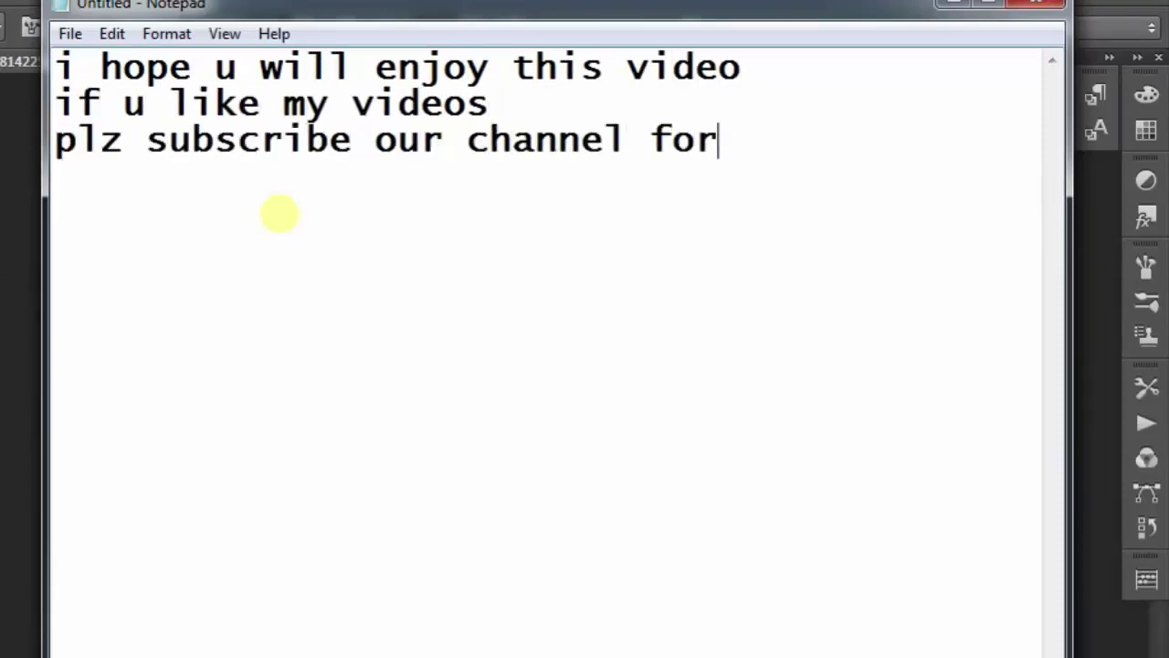
pyautogui.write('pdtae')
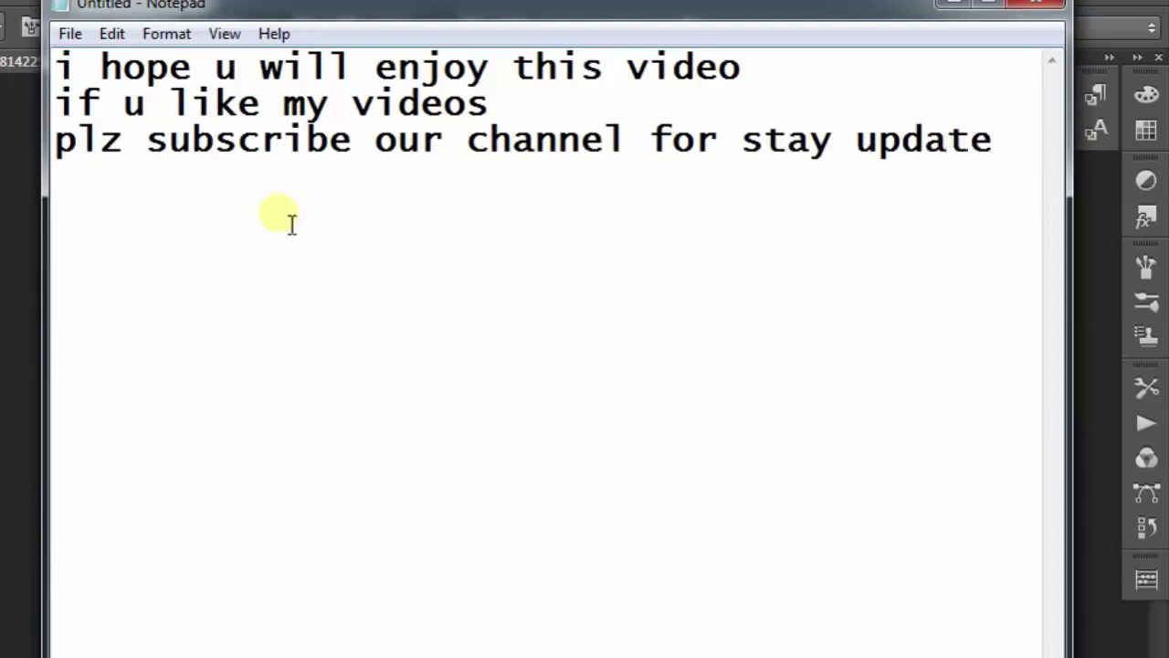
pyautogui.write(' images li')
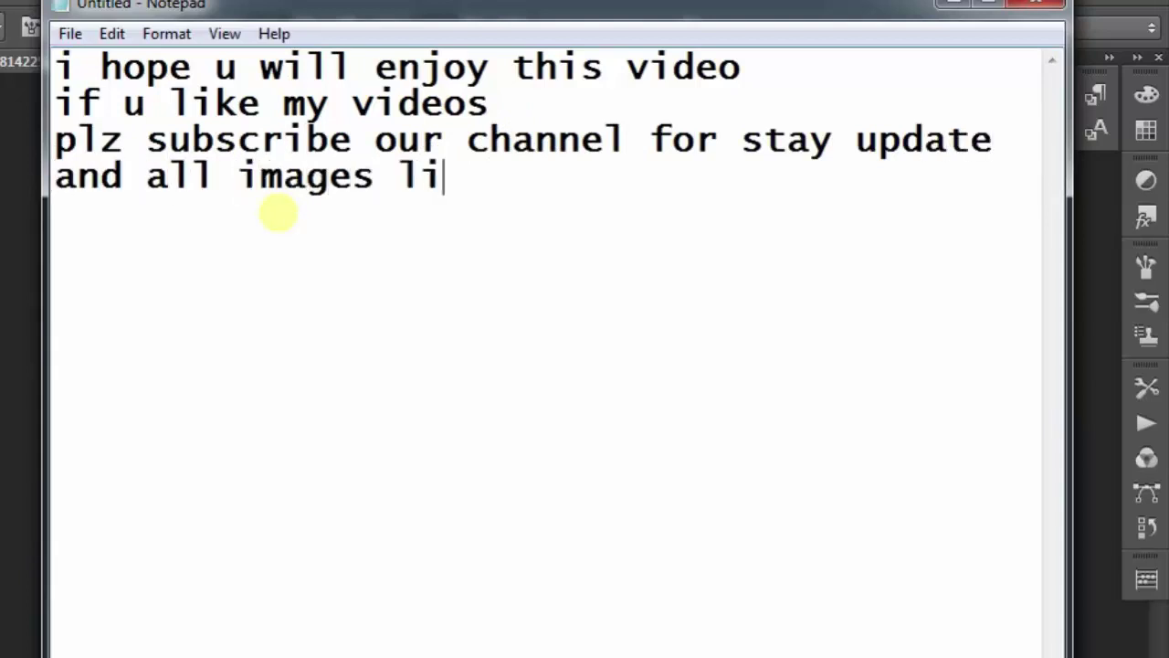
pyautogui.write('descri')
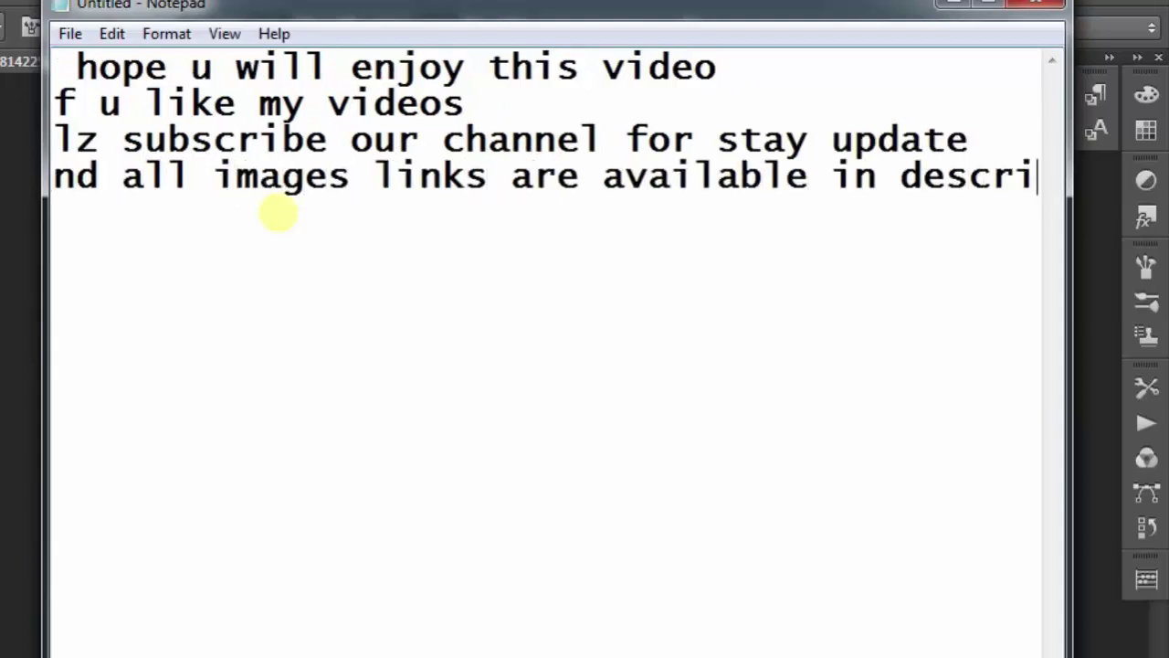
# Finish the subscribe-and-'Thanks' closing note with a line break, then close Notepad
pyautogui.press('Return')
pyautogui.write('Thanks.............')
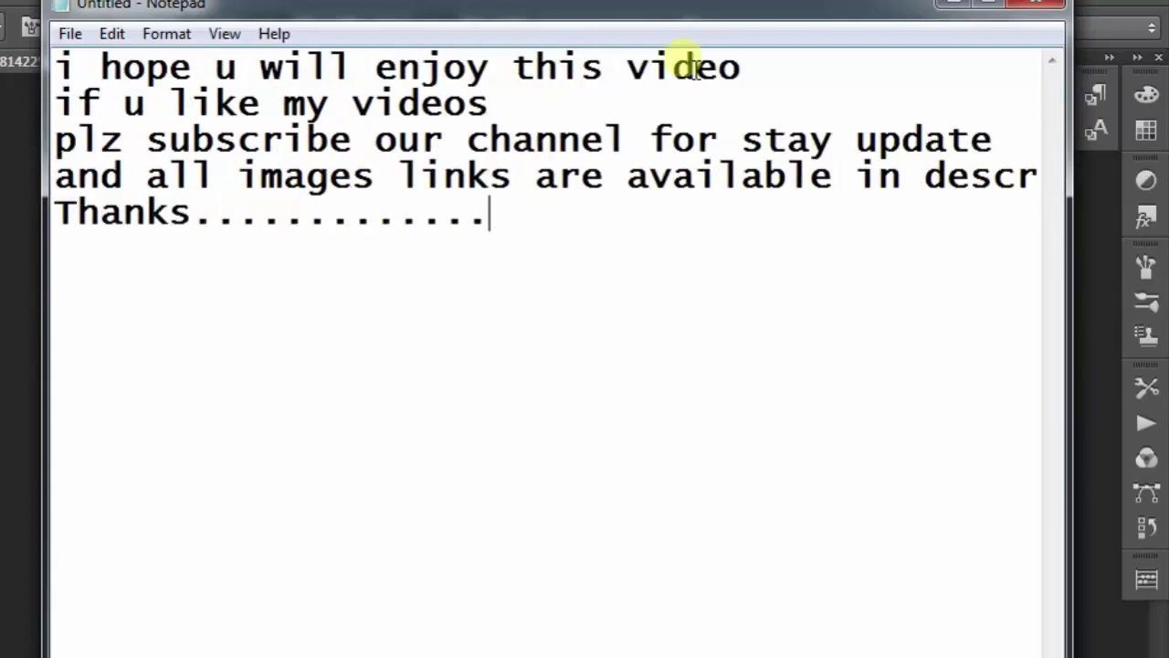
pyautogui.click(1035, 4)
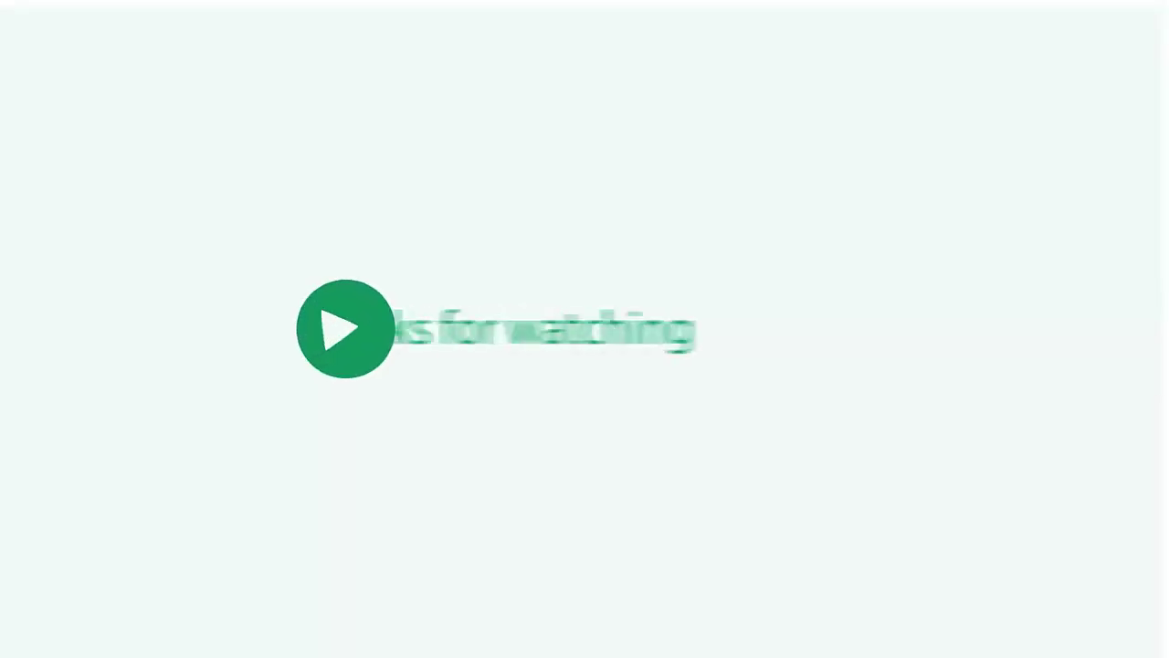